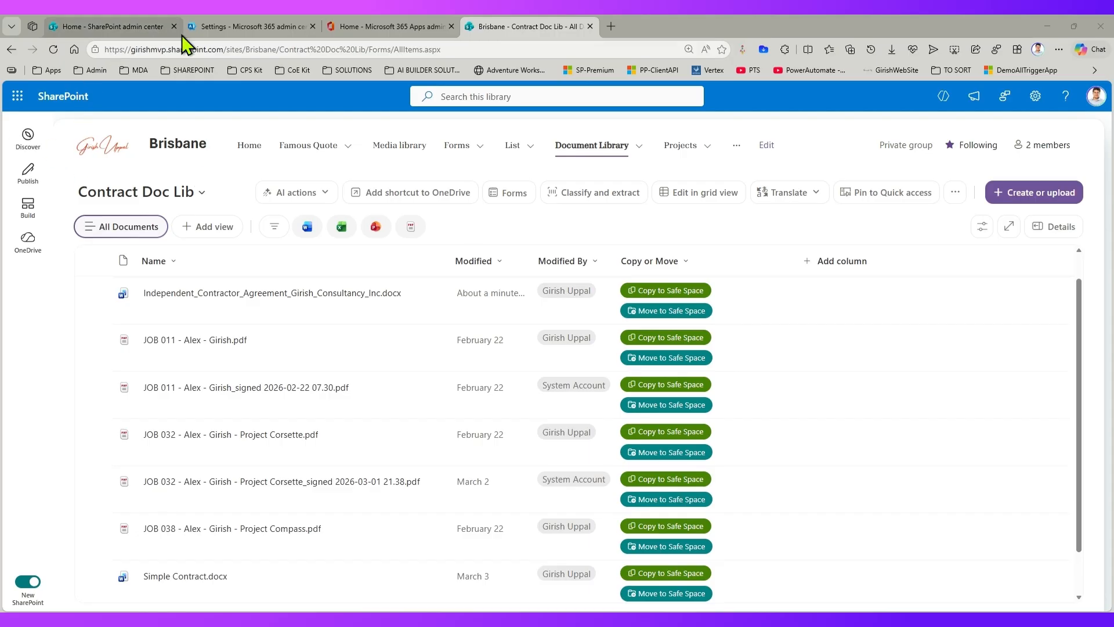
# Step: Switch to the Microsoft 365 admin center and open Pay-as-you-go services from the organization's service settings
pyautogui.click(225, 24)
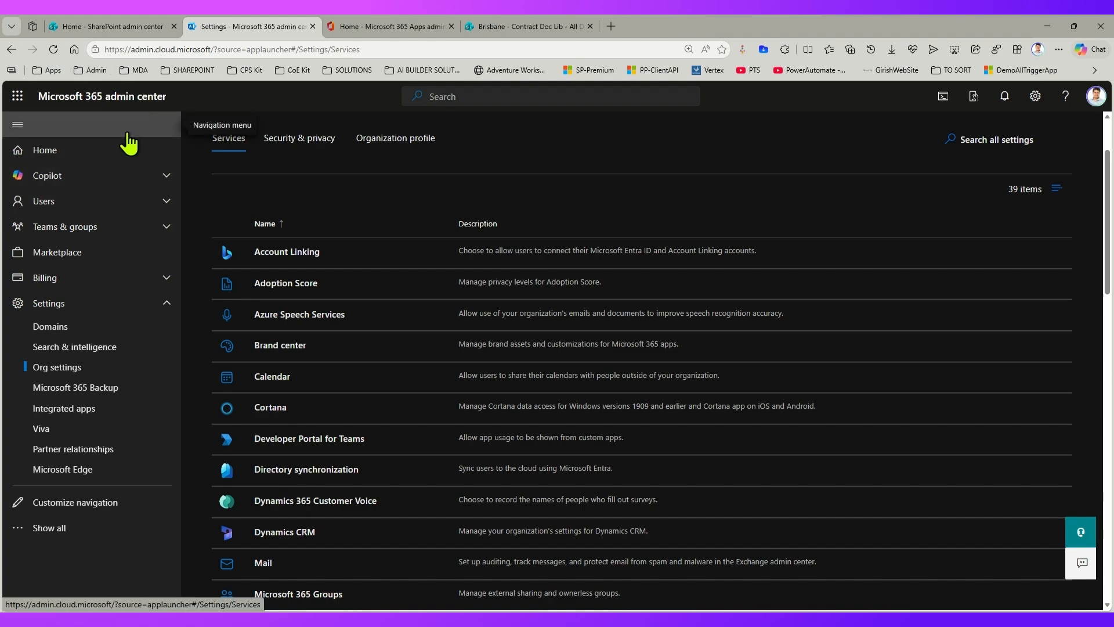
pyautogui.hotkey('ctrl', 'shift', 'b')
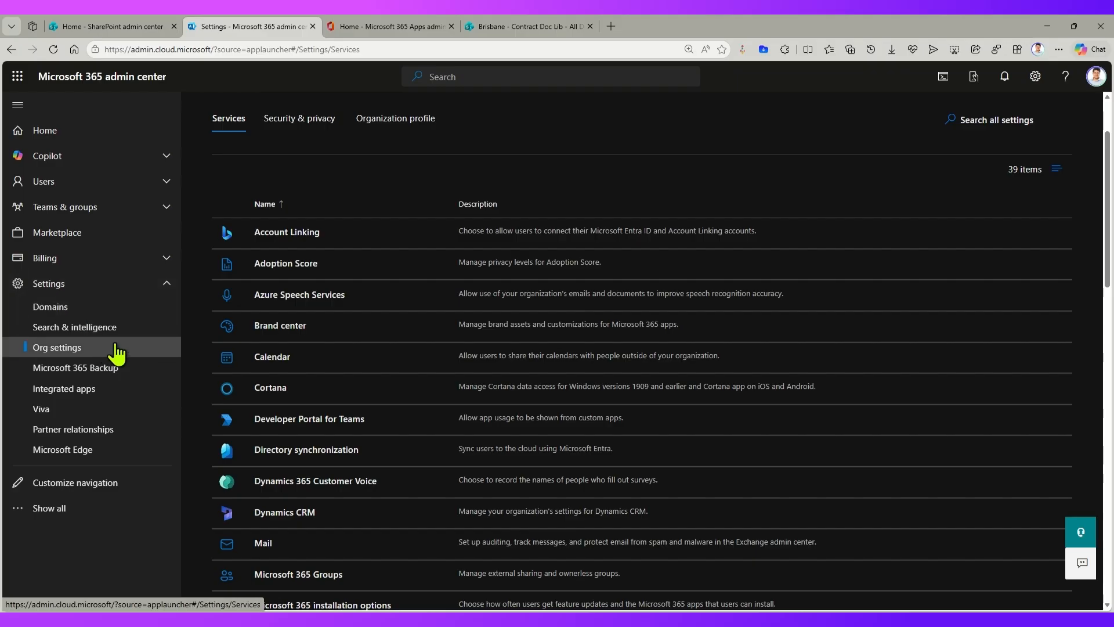
pyautogui.scroll(-5, 293, 504)
pyautogui.scroll(-5, 358, 504)
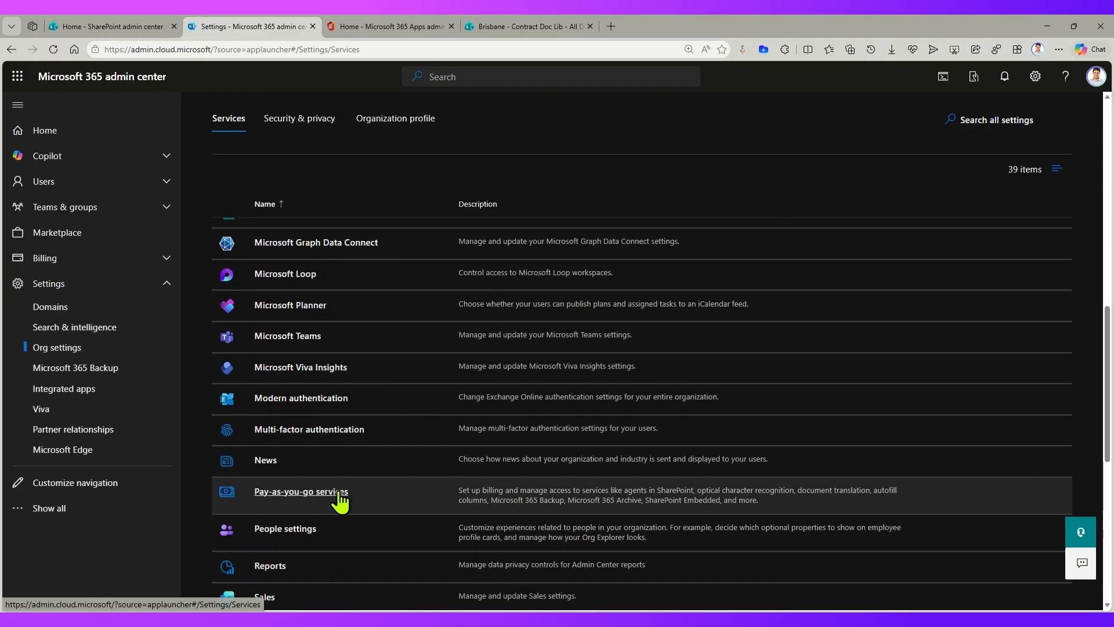
pyautogui.click(340, 493)
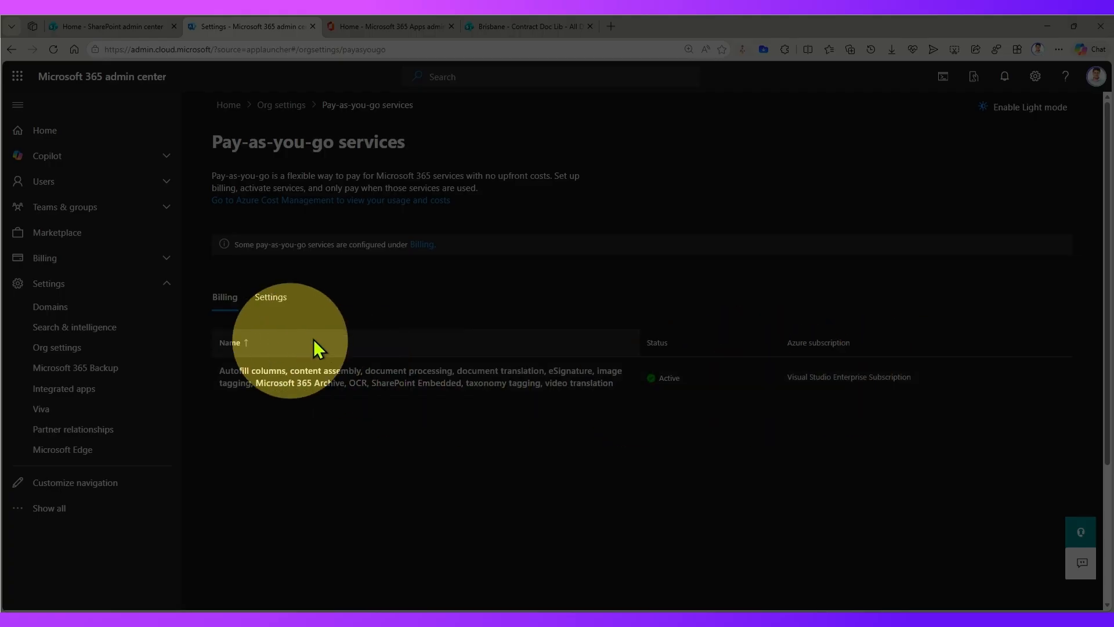
# Step: Open the eSignature service from the document and image services in the pay-as-you-go settings
pyautogui.click(270, 299)
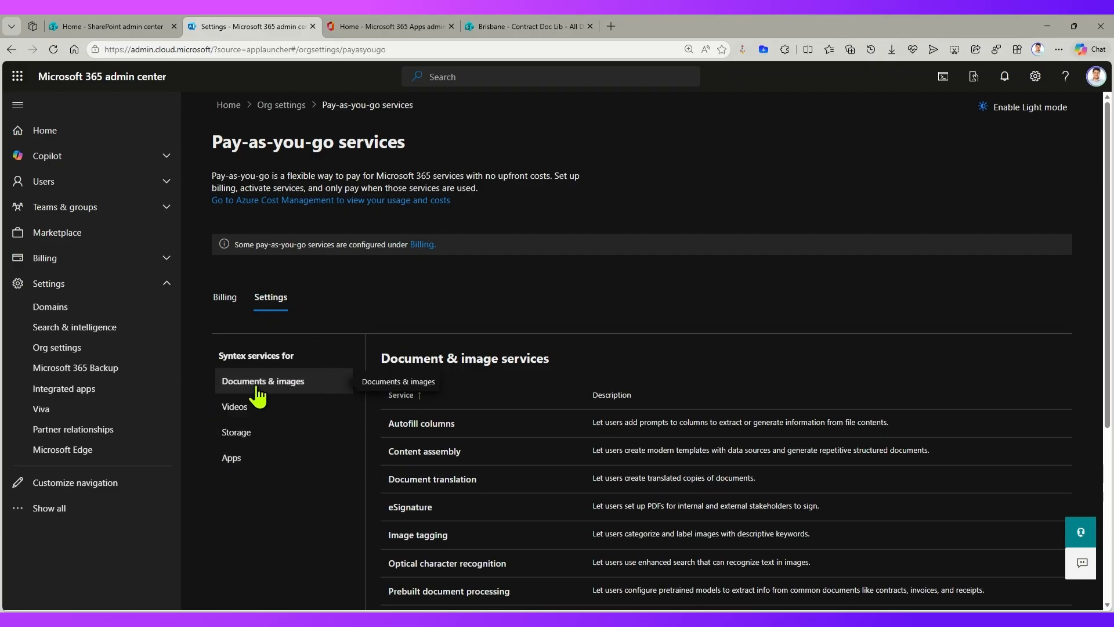
pyautogui.scroll(-3, 308, 412)
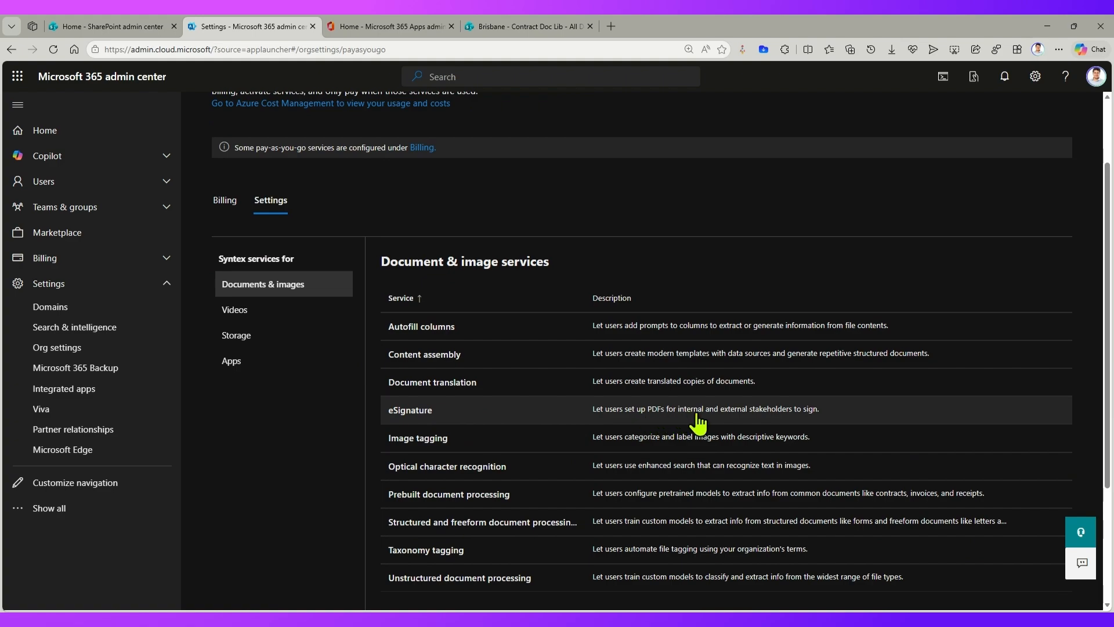
pyautogui.click(418, 413)
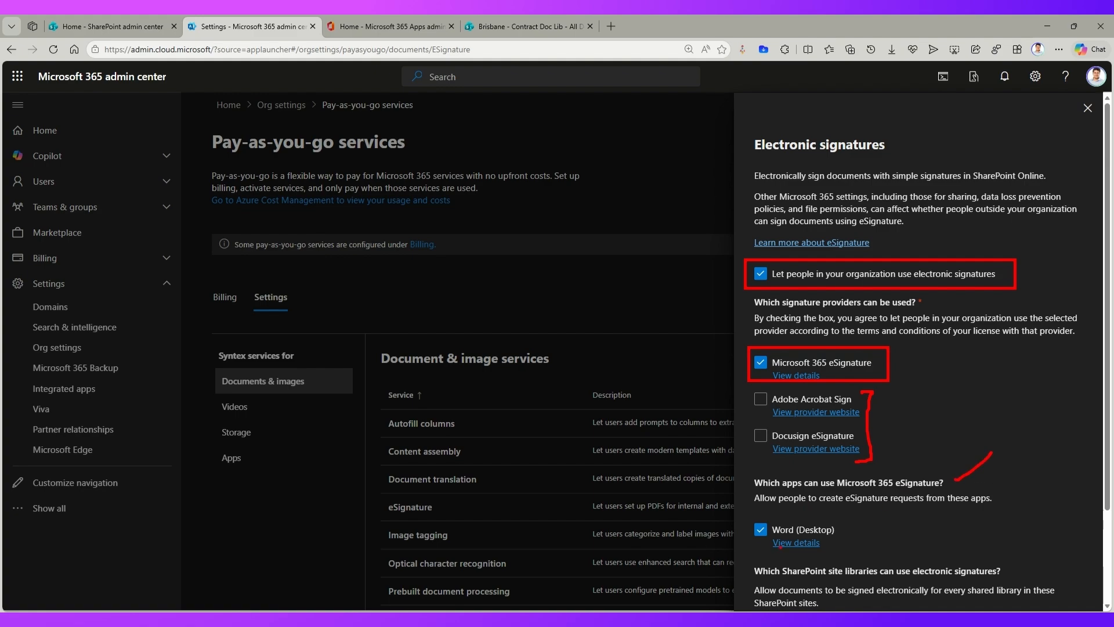
# Step: Examine which apps and which SharePoint site libraries are allowed to use electronic signatures
pyautogui.moveTo(741, 515)
pyautogui.mouseDown()
pyautogui.moveTo(816, 556)
pyautogui.moveTo(856, 555)
pyautogui.mouseUp()
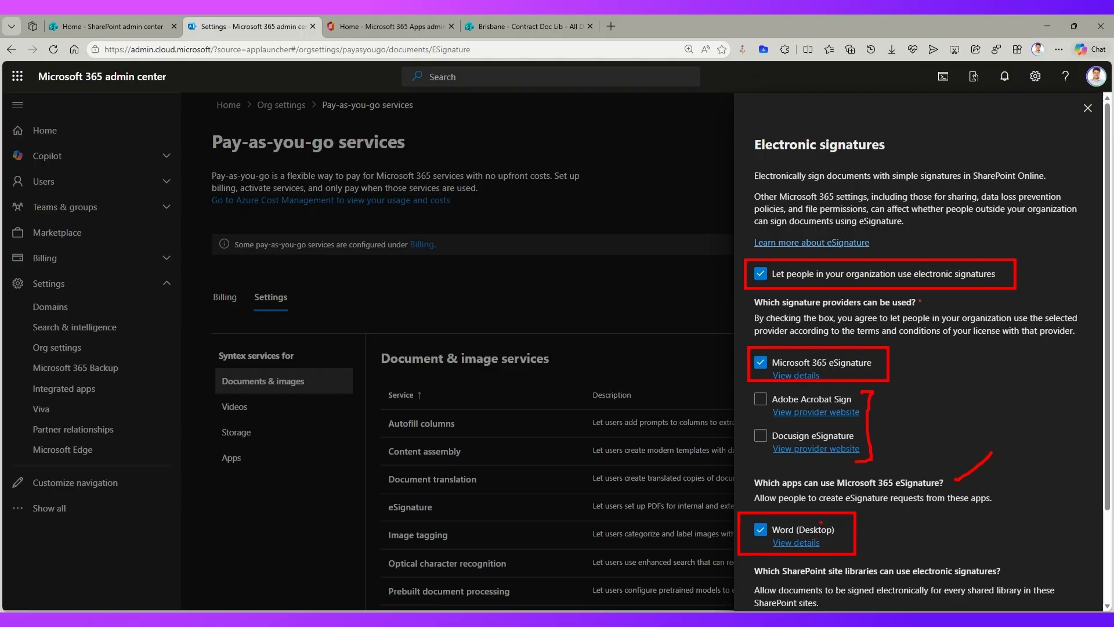
pyautogui.press('Escape')
pyautogui.scroll(-2, 911, 507)
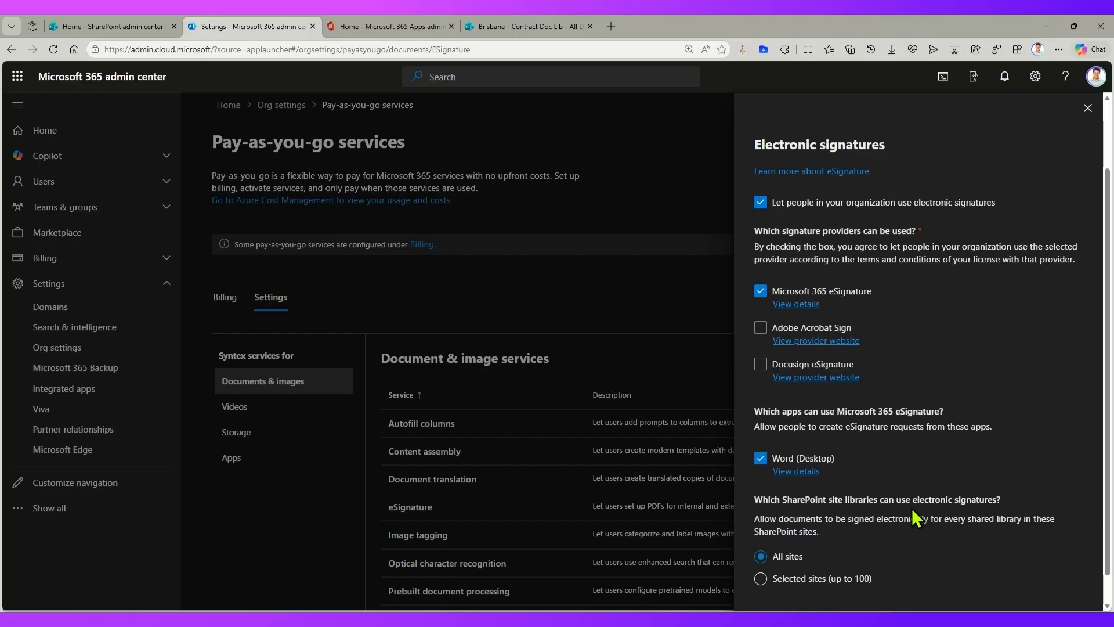
pyautogui.moveTo(753, 457); pyautogui.dragTo(1035, 457)
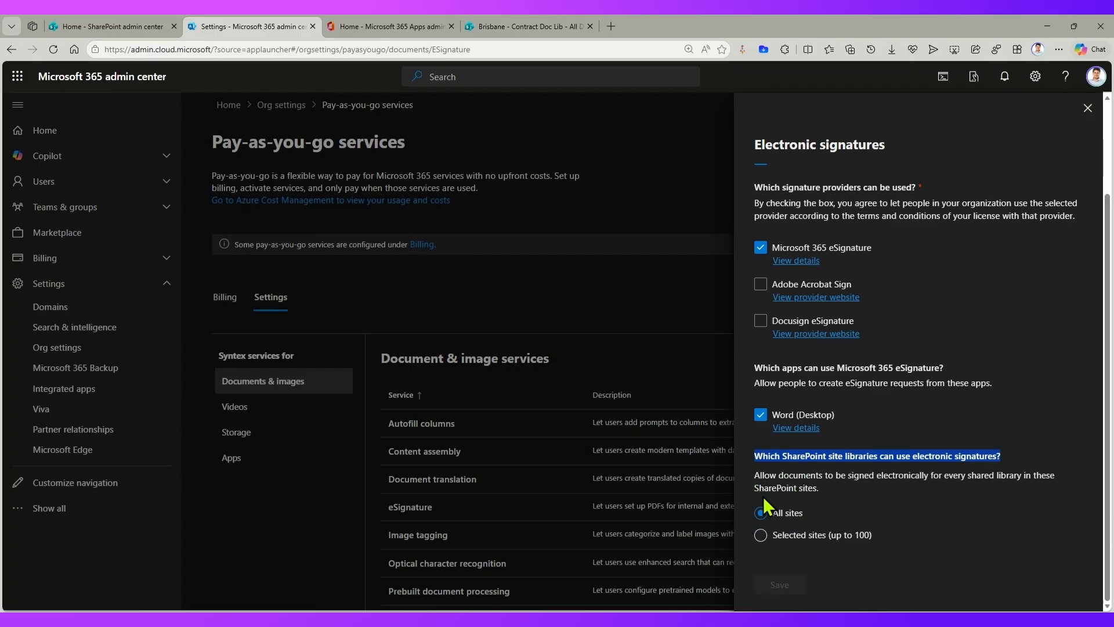
pyautogui.click(856, 487)
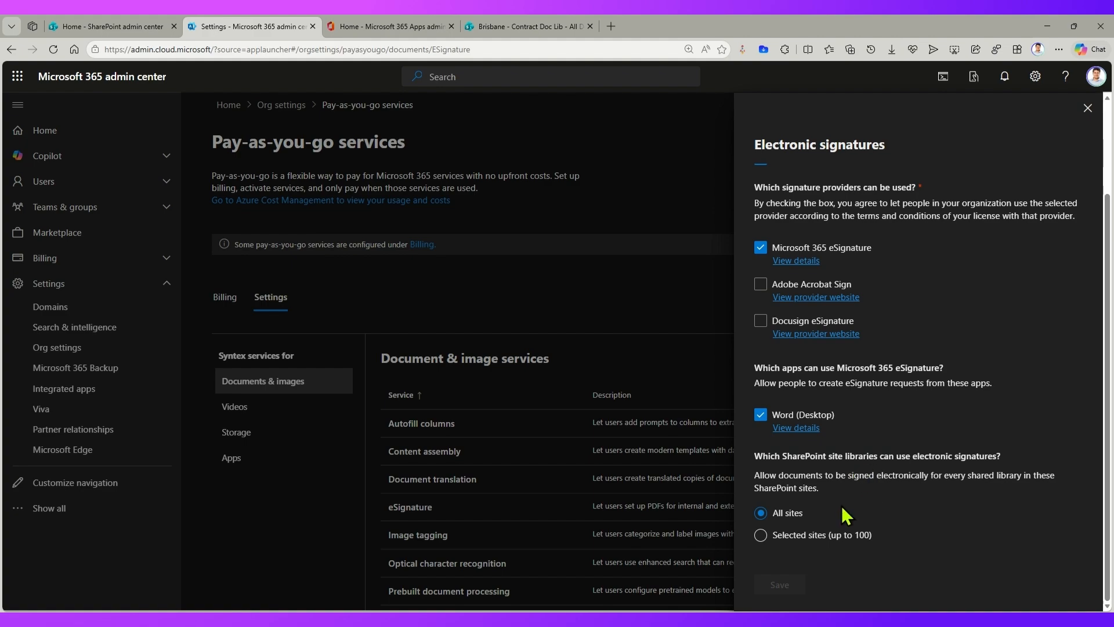
# Step: Try limiting electronic signatures to selected sites, search for the Brisbane site, and close the settings without saving
pyautogui.click(761, 537)
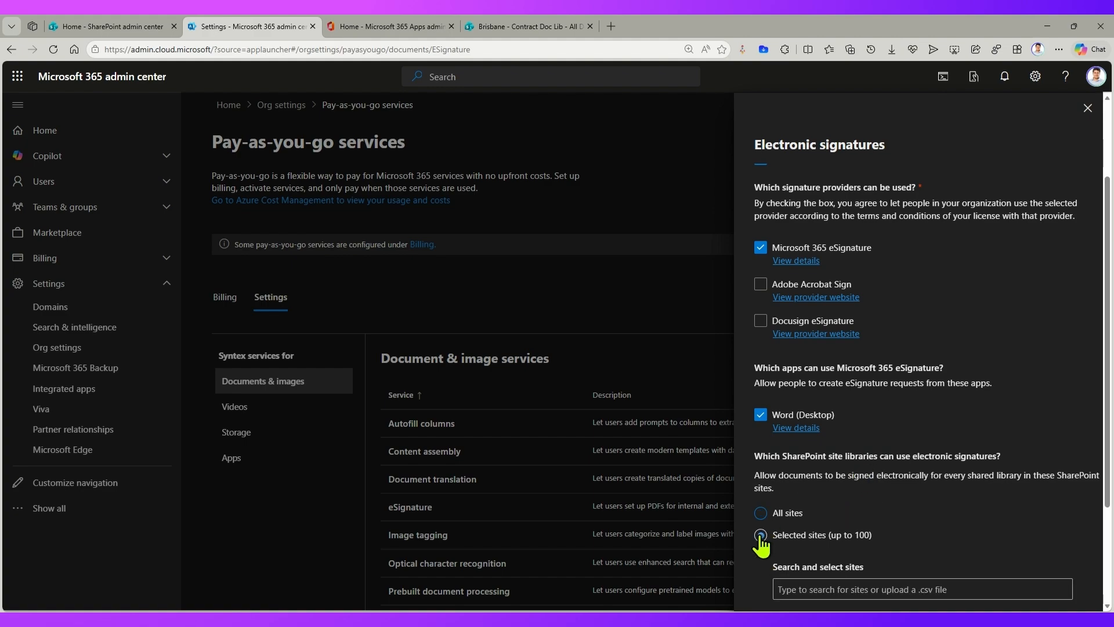
pyautogui.scroll(-1, 786, 541)
pyautogui.scroll(-1, 786, 541)
pyautogui.click(805, 499)
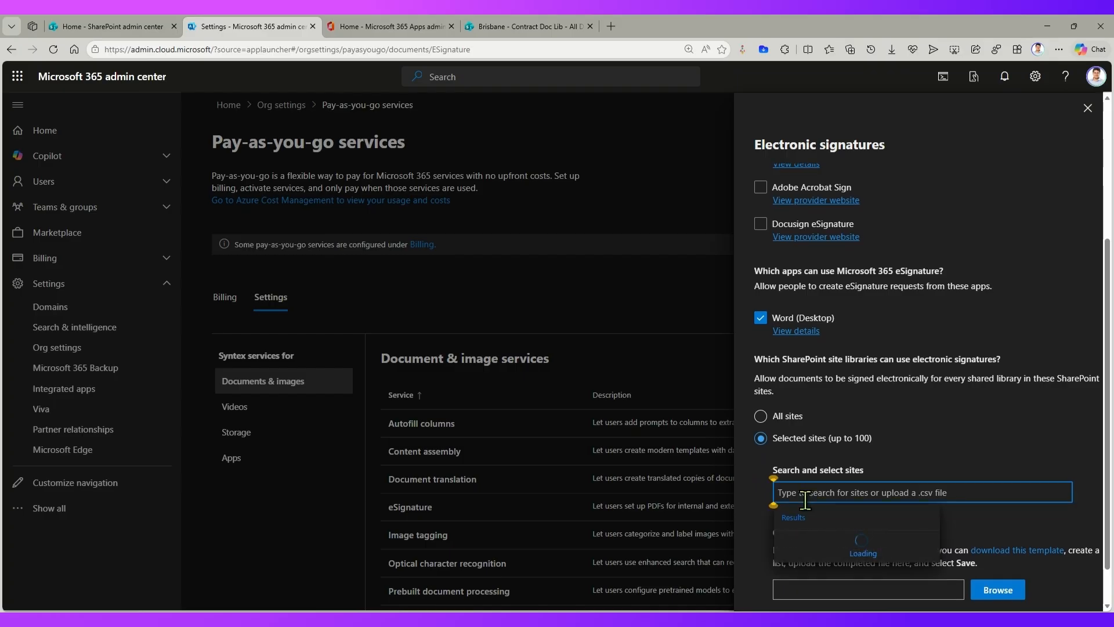
pyautogui.write('brisb')
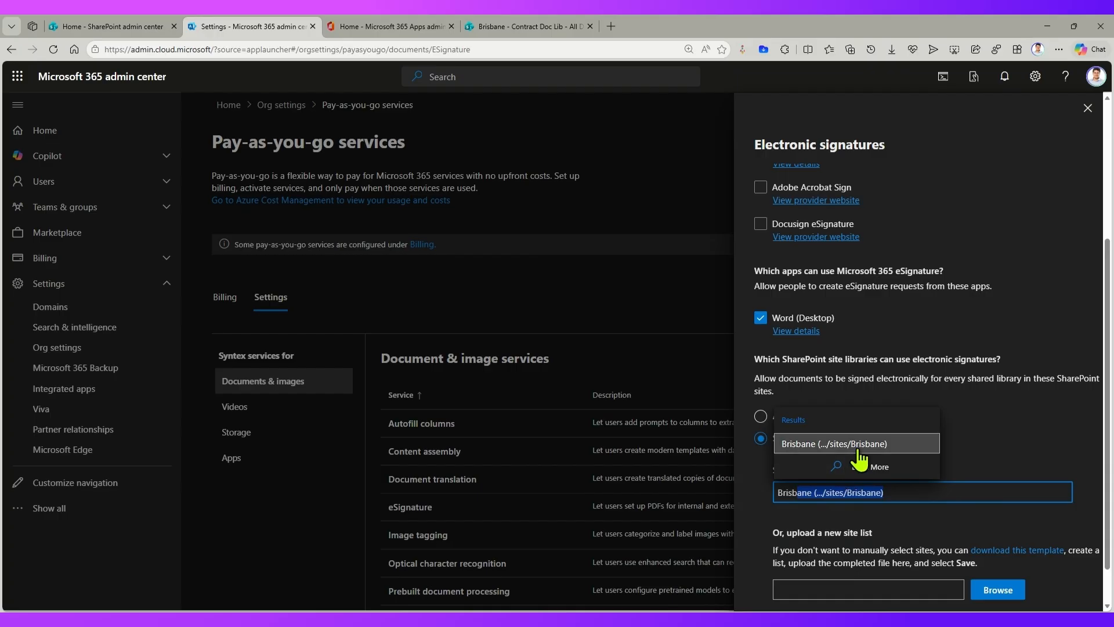
pyautogui.click(1011, 428)
pyautogui.click(788, 416)
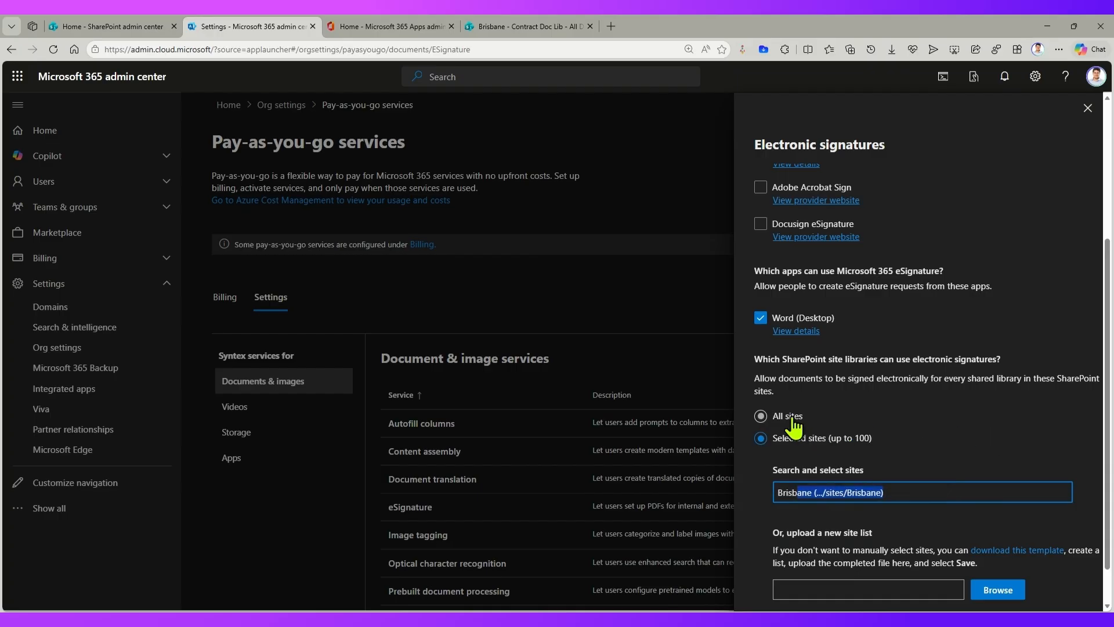
pyautogui.click(1088, 108)
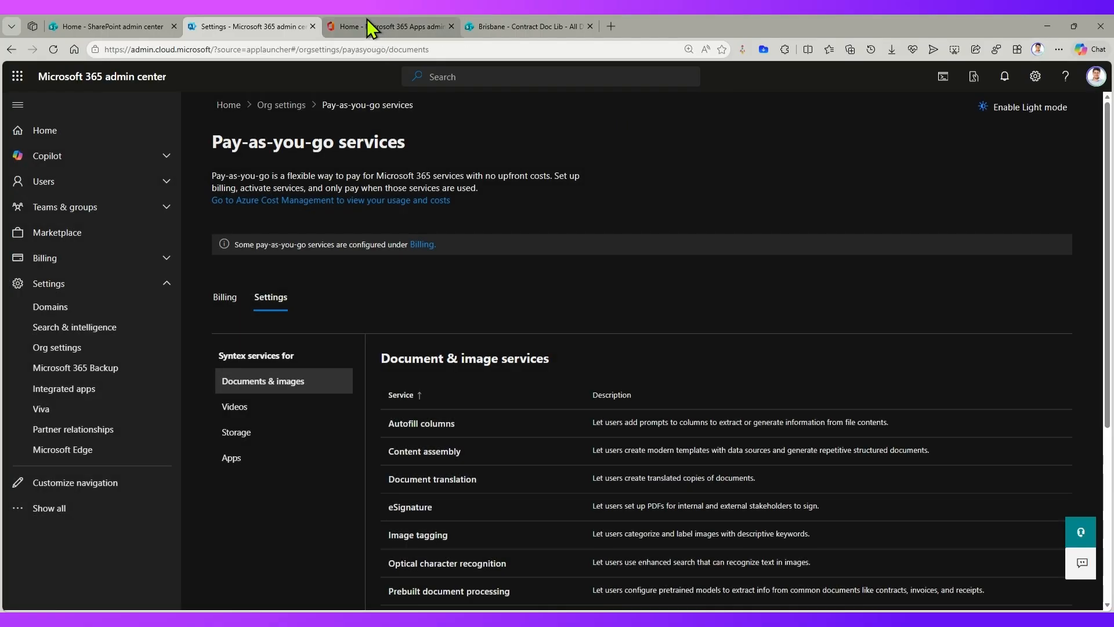
# Step: Switch to the Microsoft 365 Apps admin center and open the "Policies for all users" configuration
pyautogui.click(369, 26)
pyautogui.moveTo(128, 49); pyautogui.dragTo(191, 51)
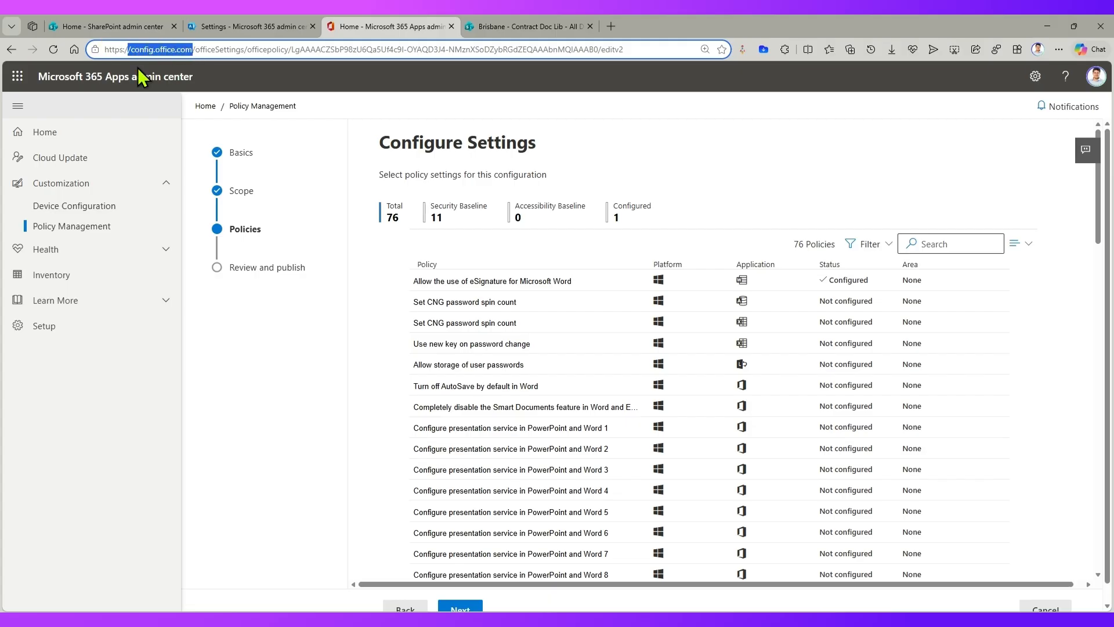
pyautogui.moveTo(37, 77); pyautogui.dragTo(216, 75)
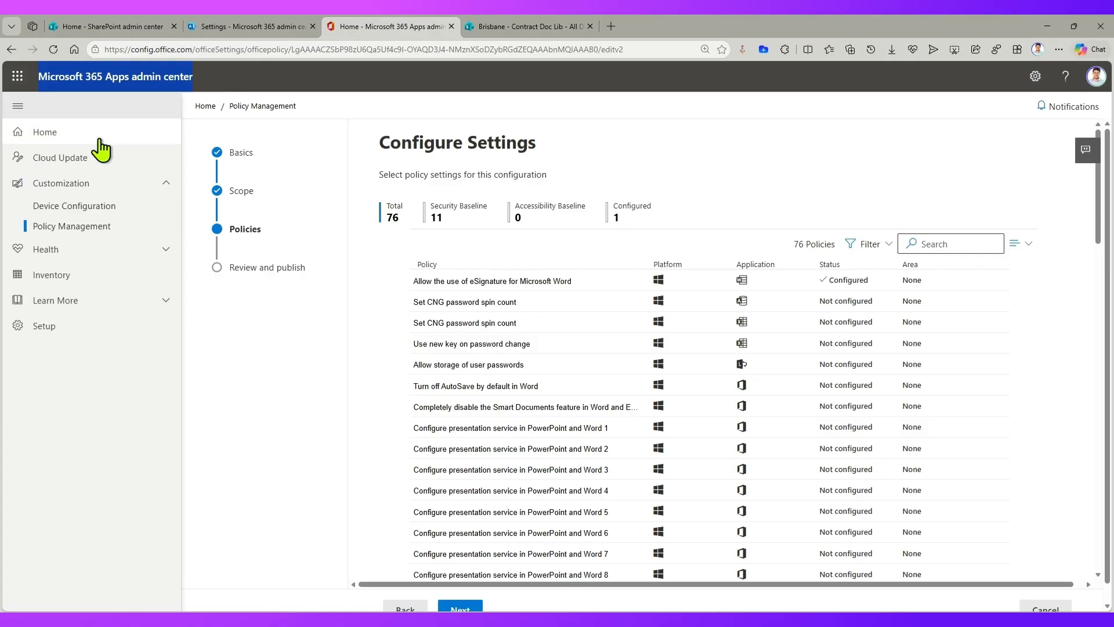
pyautogui.click(69, 229)
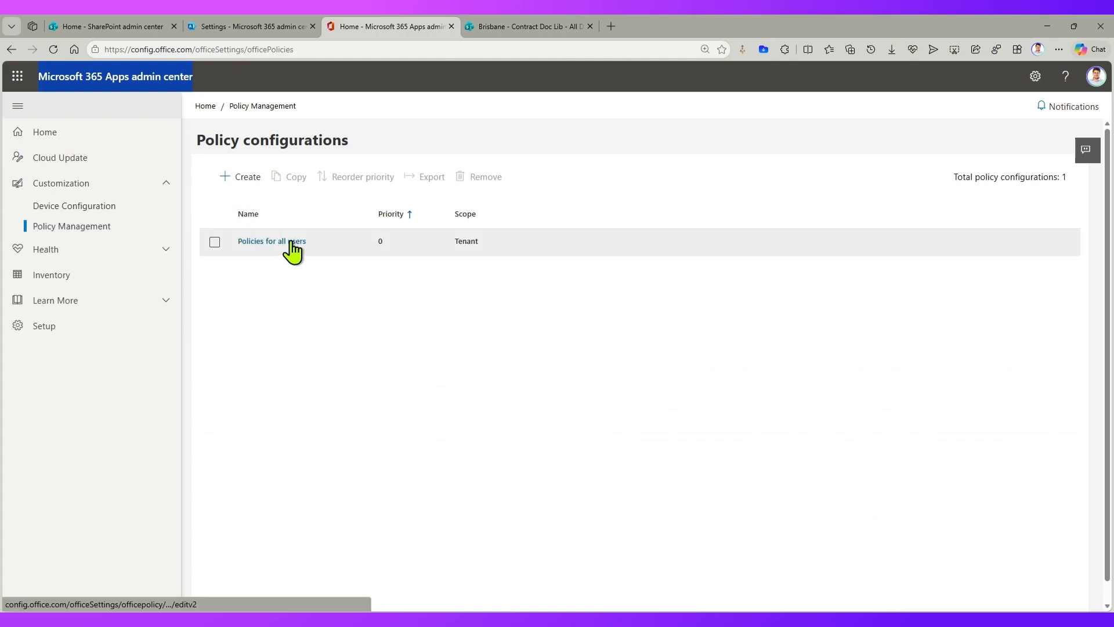
pyautogui.click(292, 244)
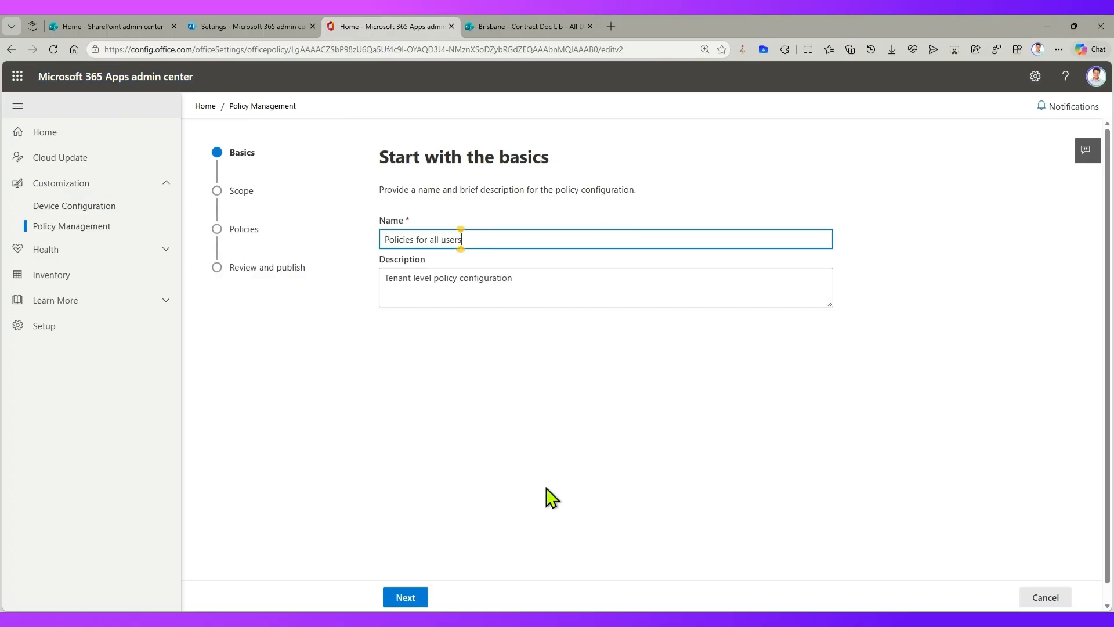
# Step: Advance through the scope to the policy list, enter the search term "word", and open "Allow the use of eSignature for Microsoft Word"
pyautogui.click(406, 602)
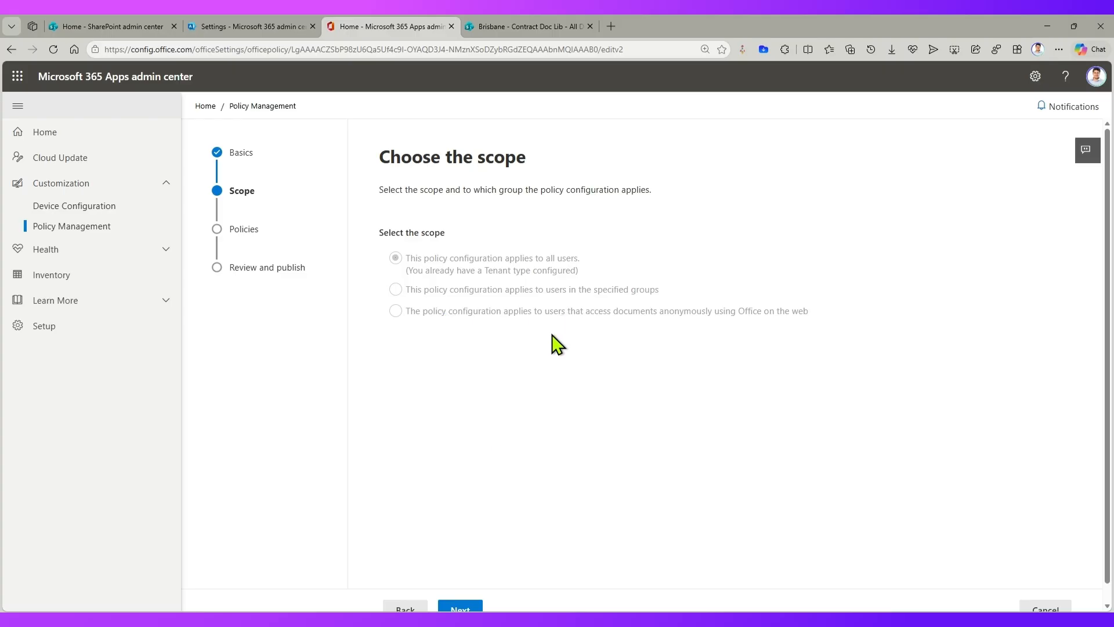
pyautogui.scroll(-1, 496, 584)
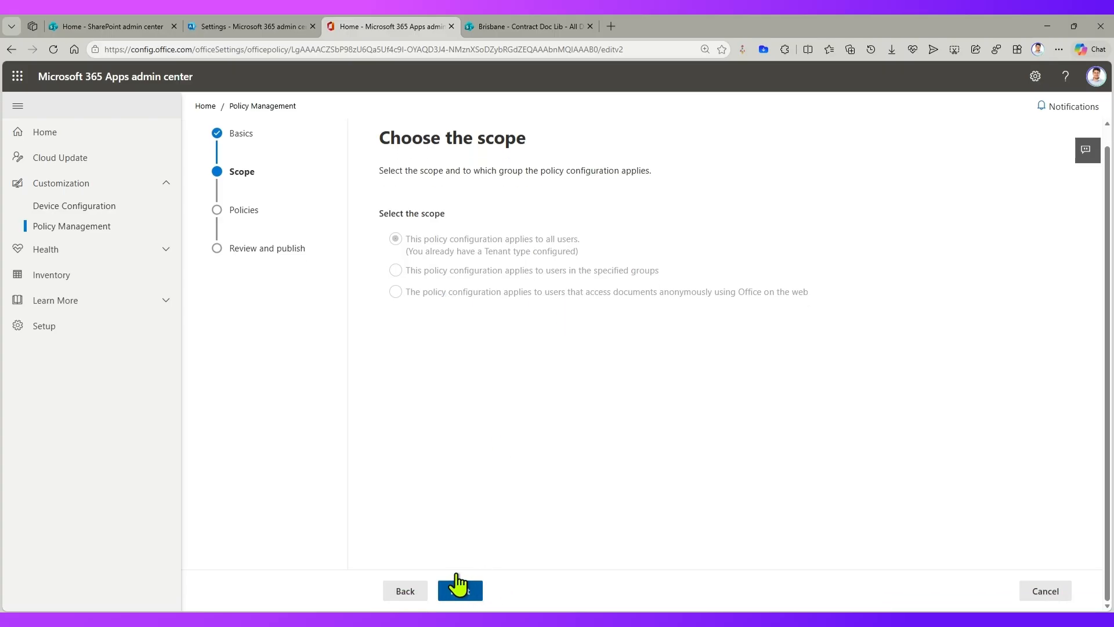
pyautogui.click(238, 210)
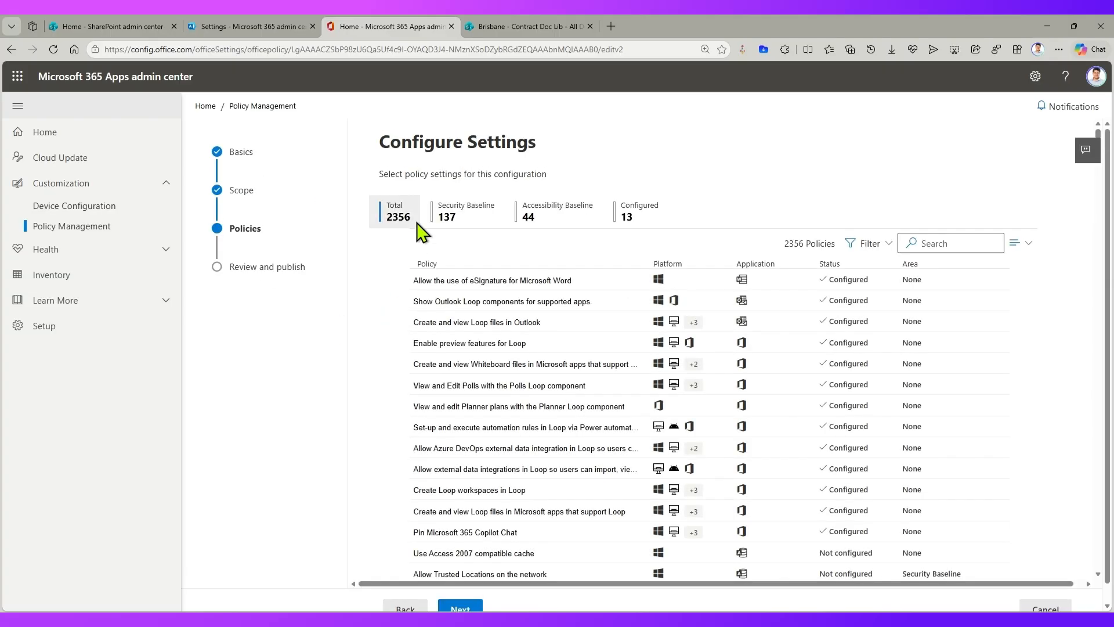
pyautogui.click(914, 243)
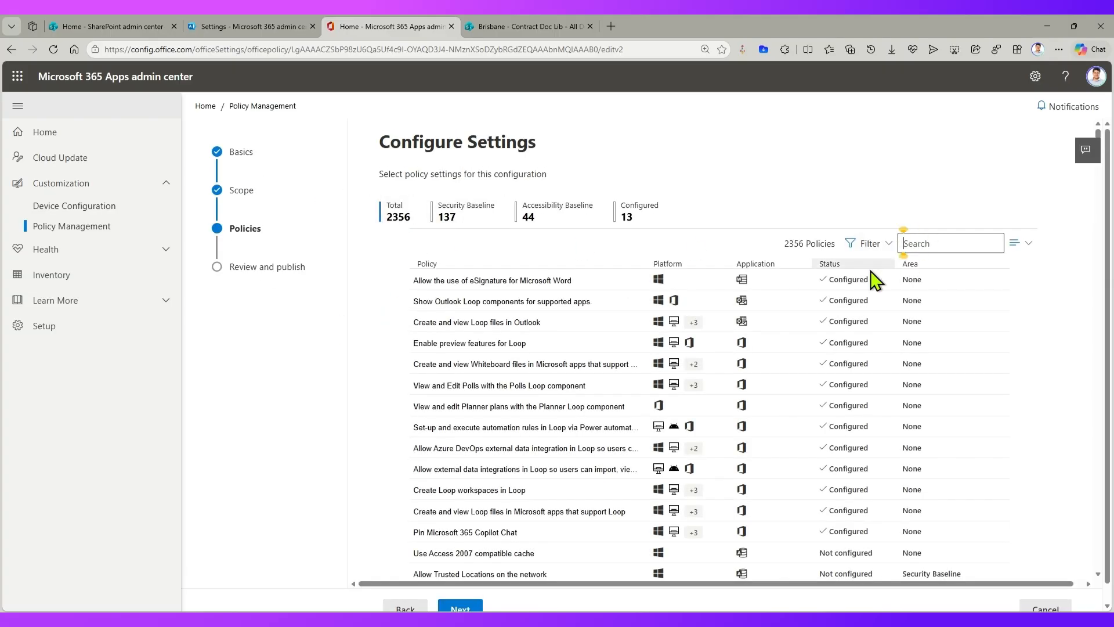
pyautogui.write('word')
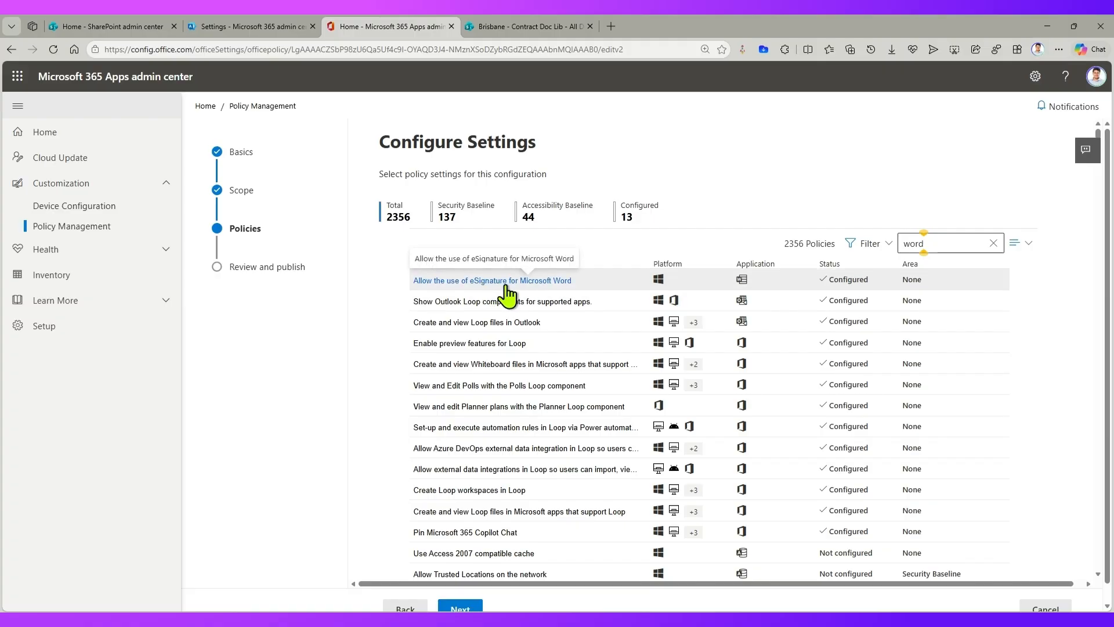
pyautogui.click(547, 281)
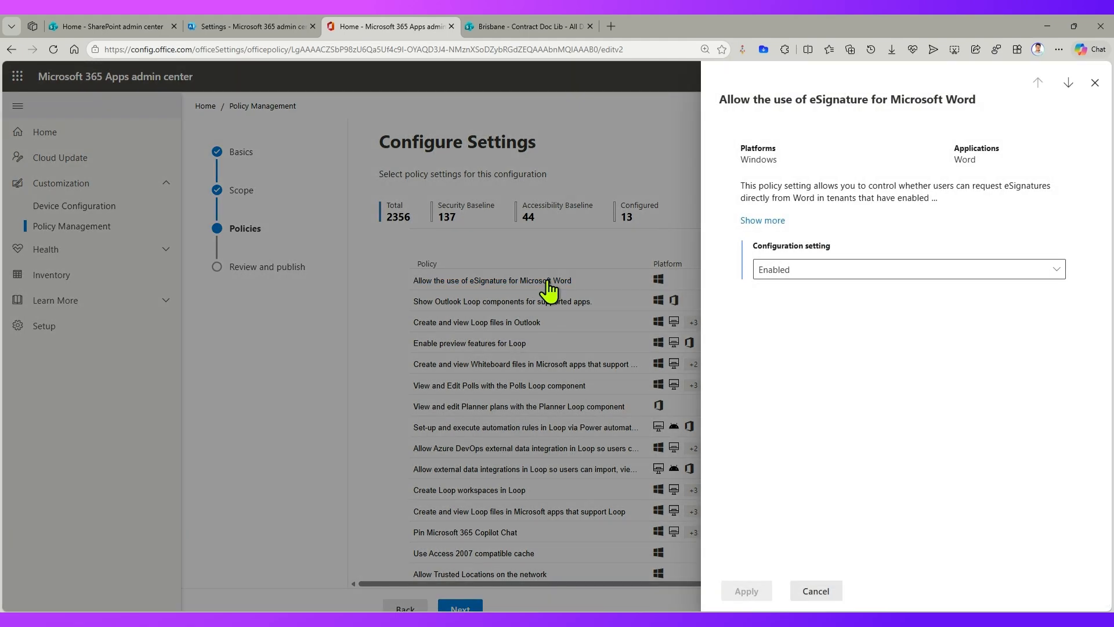
# Step: Examine the Word eSignature policy's configuration options and full description, and close its details
pyautogui.click(796, 271)
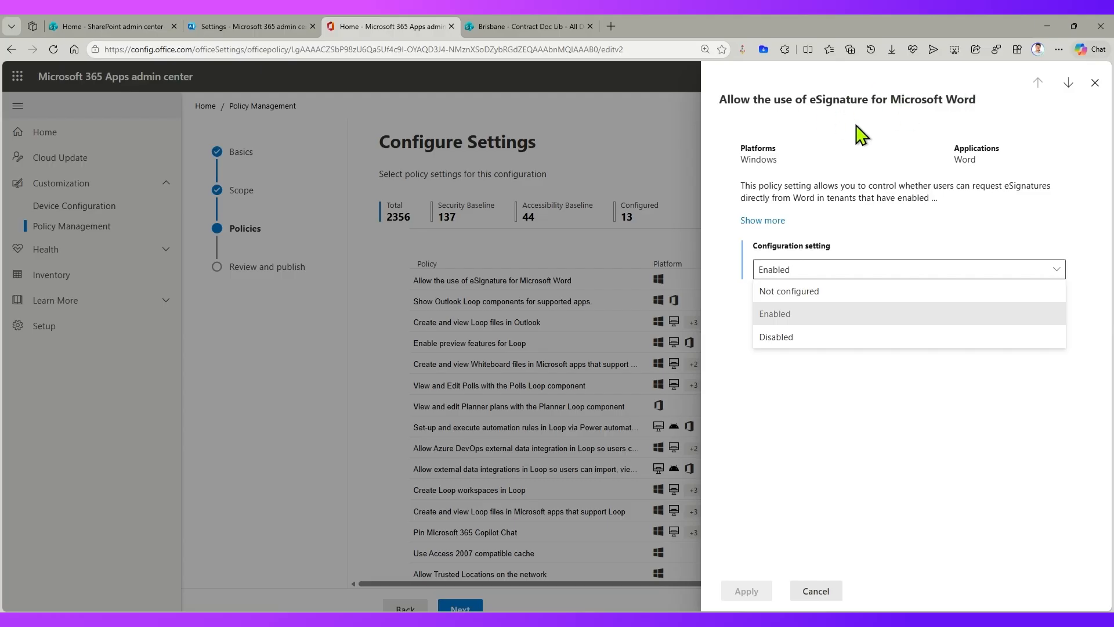
pyautogui.moveTo(745, 185); pyautogui.dragTo(812, 246)
pyautogui.click(765, 221)
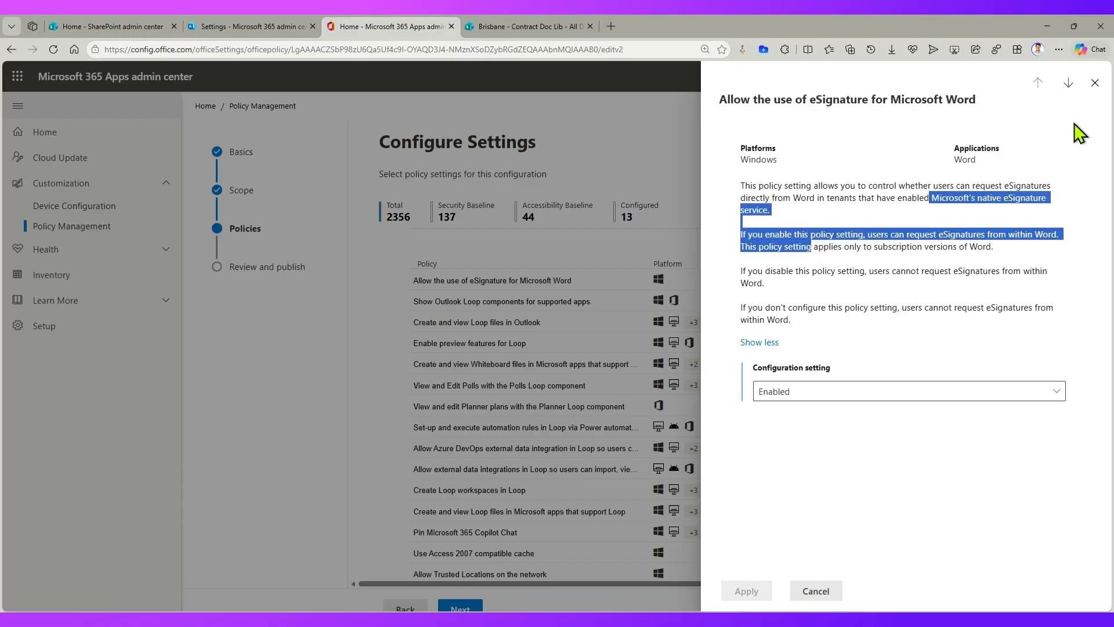
pyautogui.click(1095, 82)
# Step: Switch to the SharePoint Brisbane site and open Contract Doc Lib from the site's home page
pyautogui.click(513, 26)
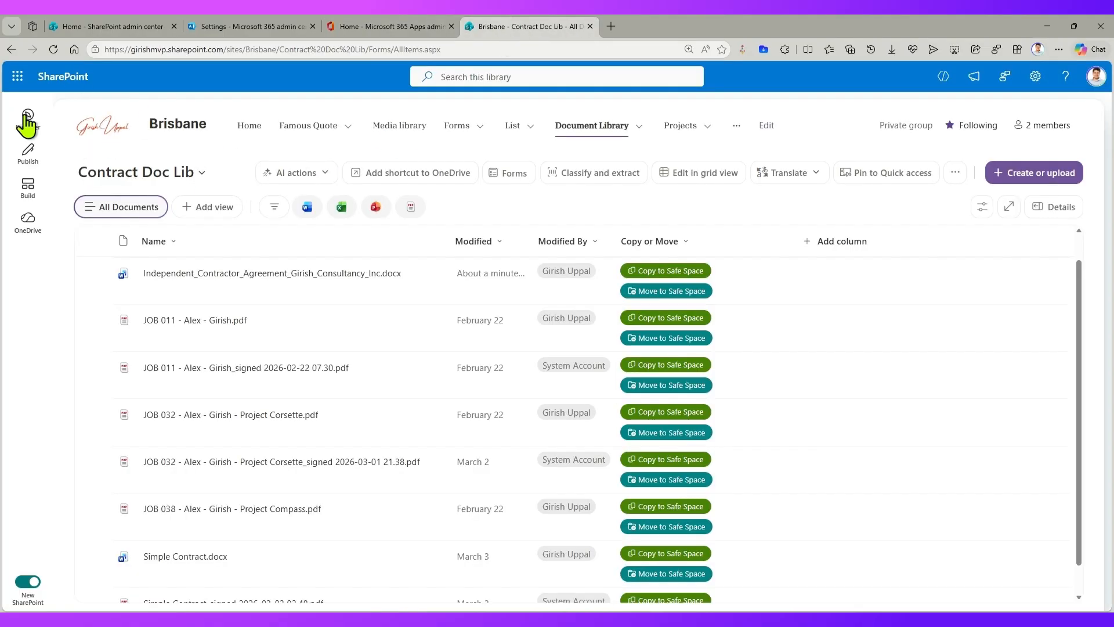
pyautogui.click(99, 135)
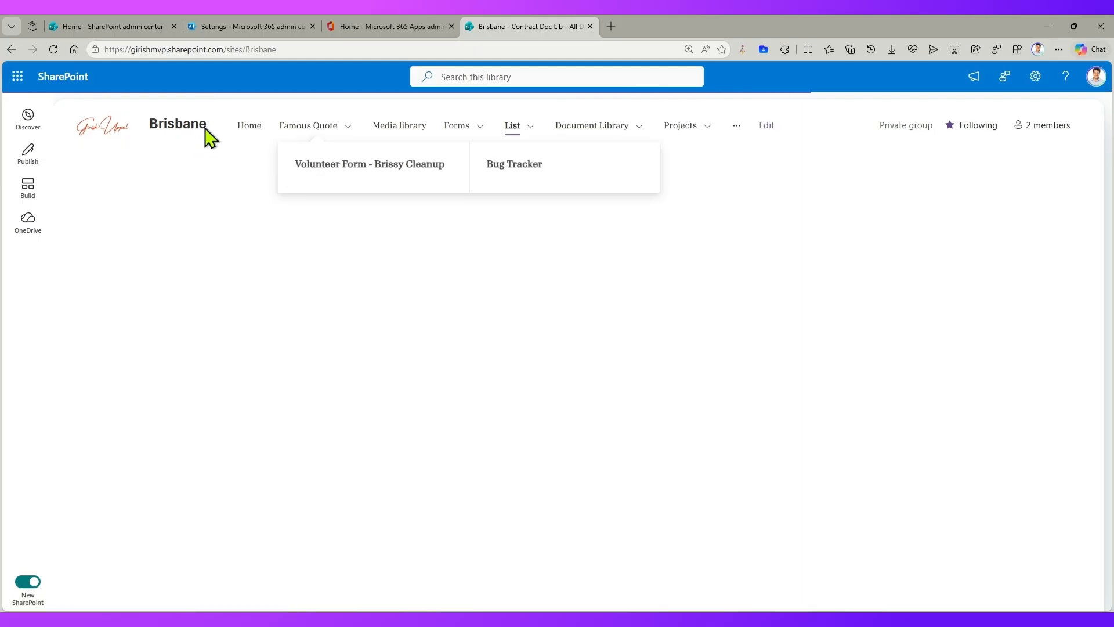
pyautogui.moveTo(630, 130)
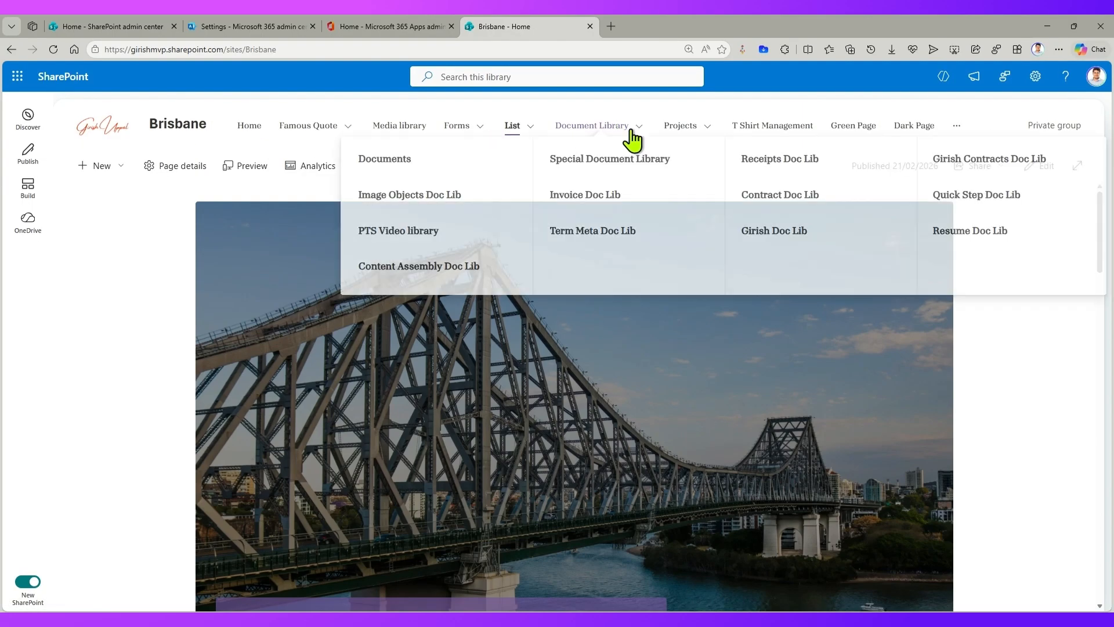
pyautogui.click(756, 207)
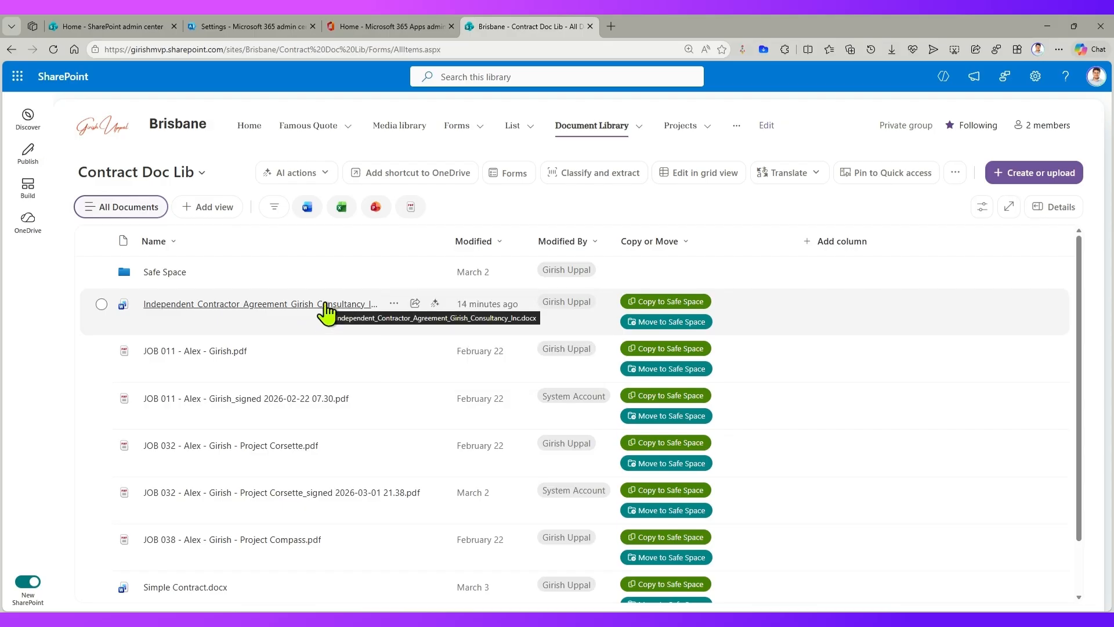
# Step: Open the Independent Contractor Agreement Word document from the library and look through its clauses
pyautogui.click(329, 308)
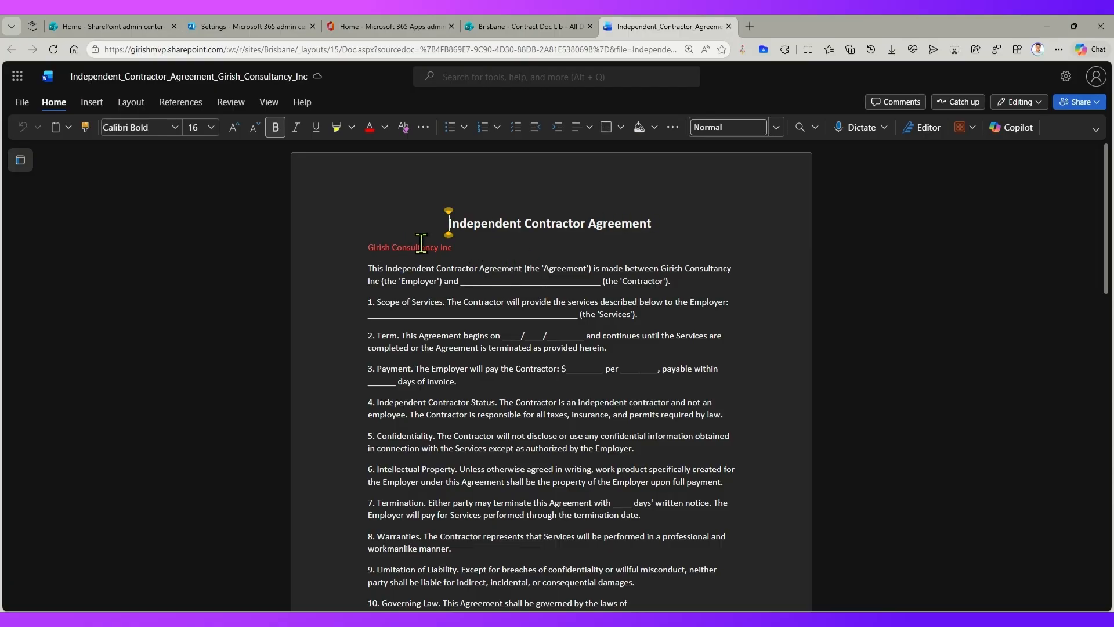
pyautogui.scroll(-2, 515, 288)
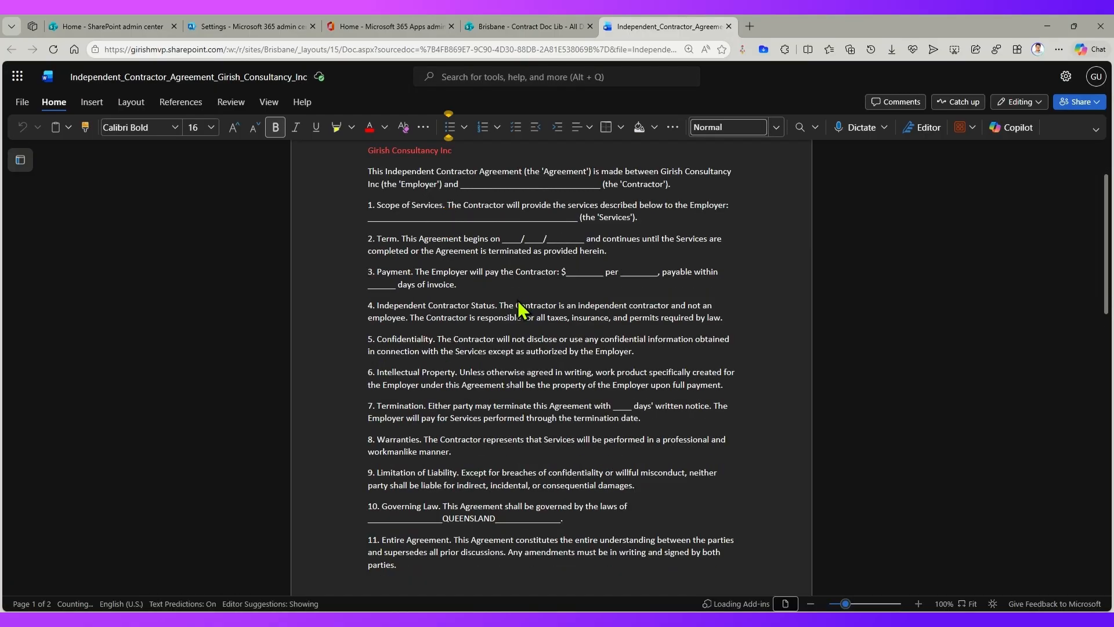
pyautogui.scroll(-3, 505, 308)
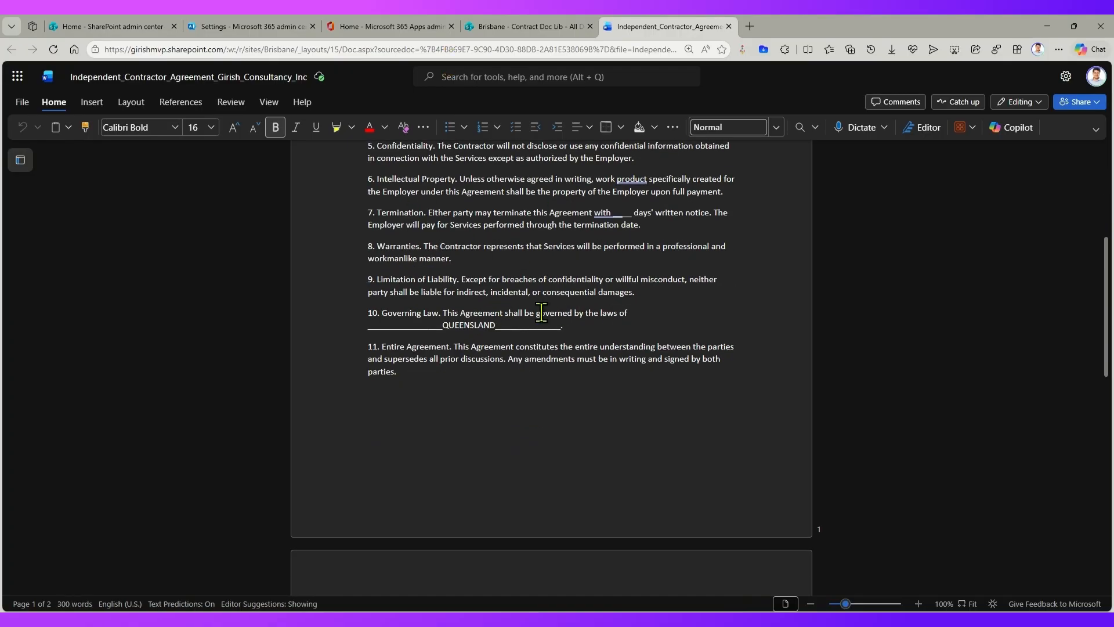
# Step: Look at the signature block on the agreement's second page and search the commands for "esignature"
pyautogui.scroll(-5, 541, 313)
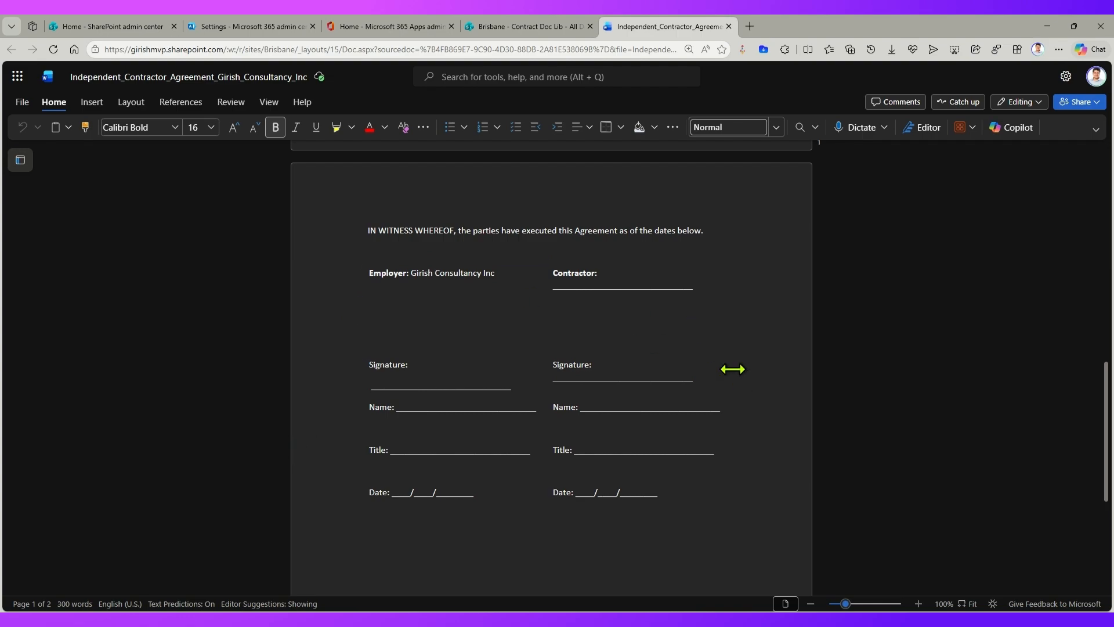
pyautogui.scroll(1, 559, 331)
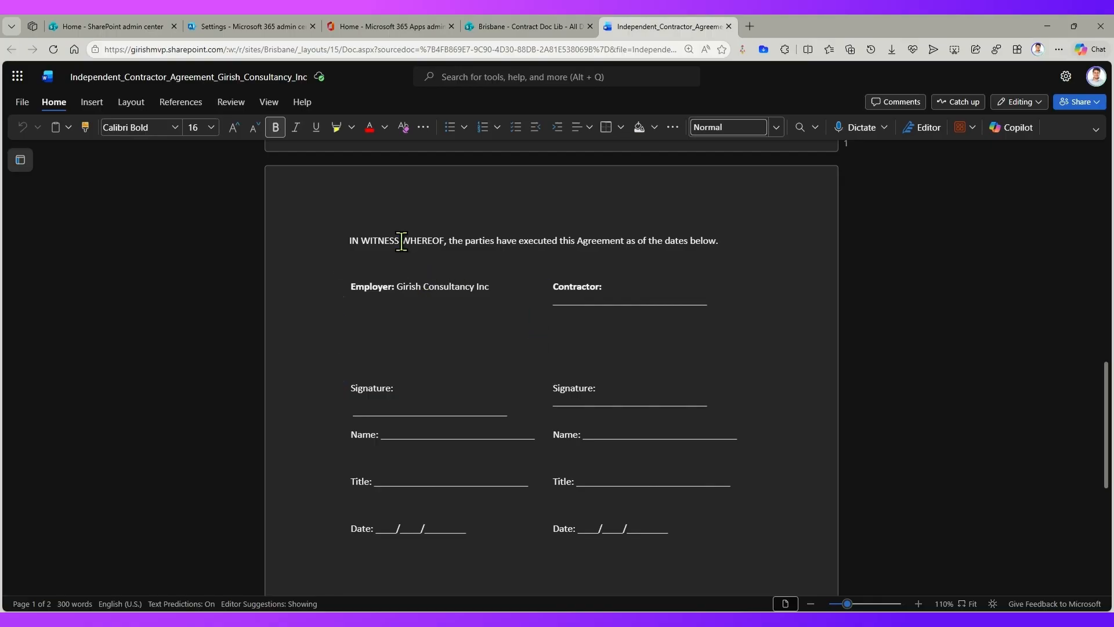
pyautogui.click(500, 76)
pyautogui.write('esi')
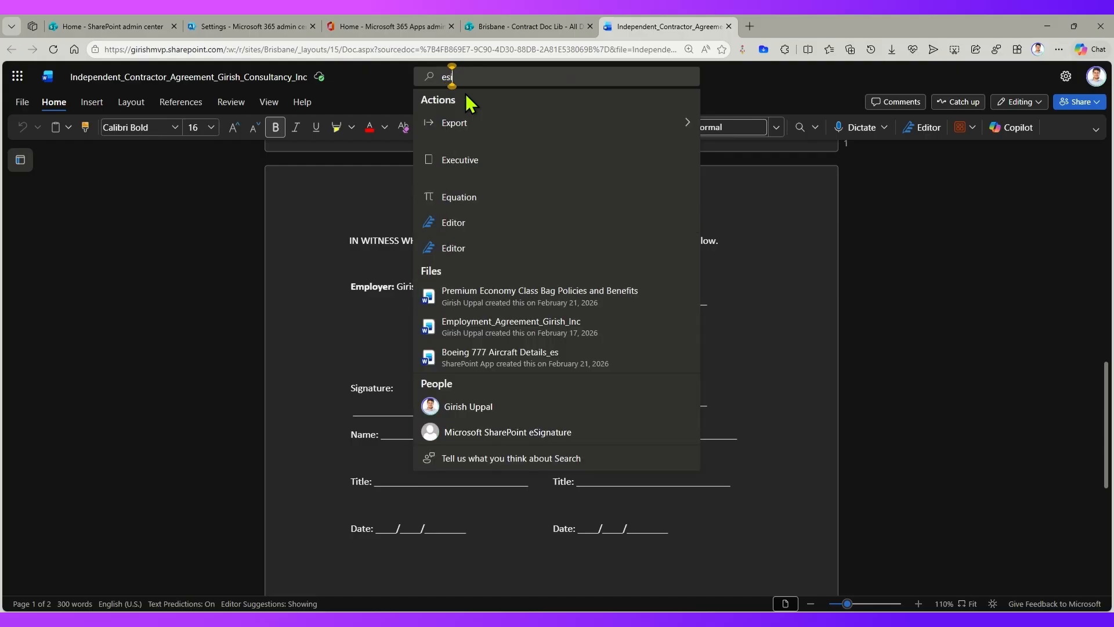
pyautogui.write('gnature')
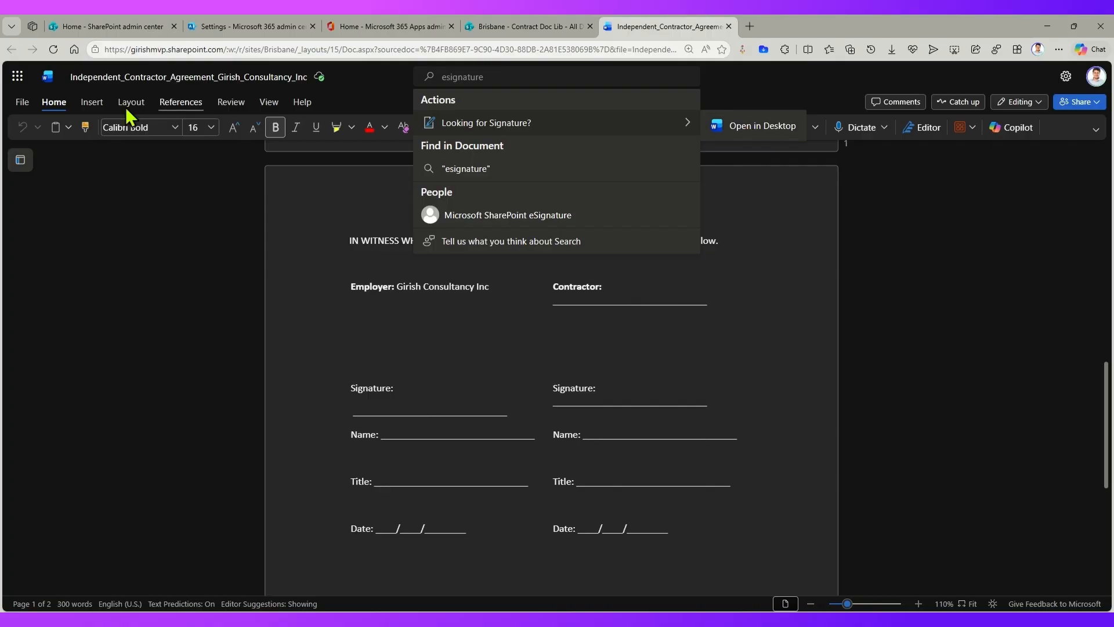
# Step: Check the insert commands and the ribbon layout options for an eSignature feature
pyautogui.click(93, 103)
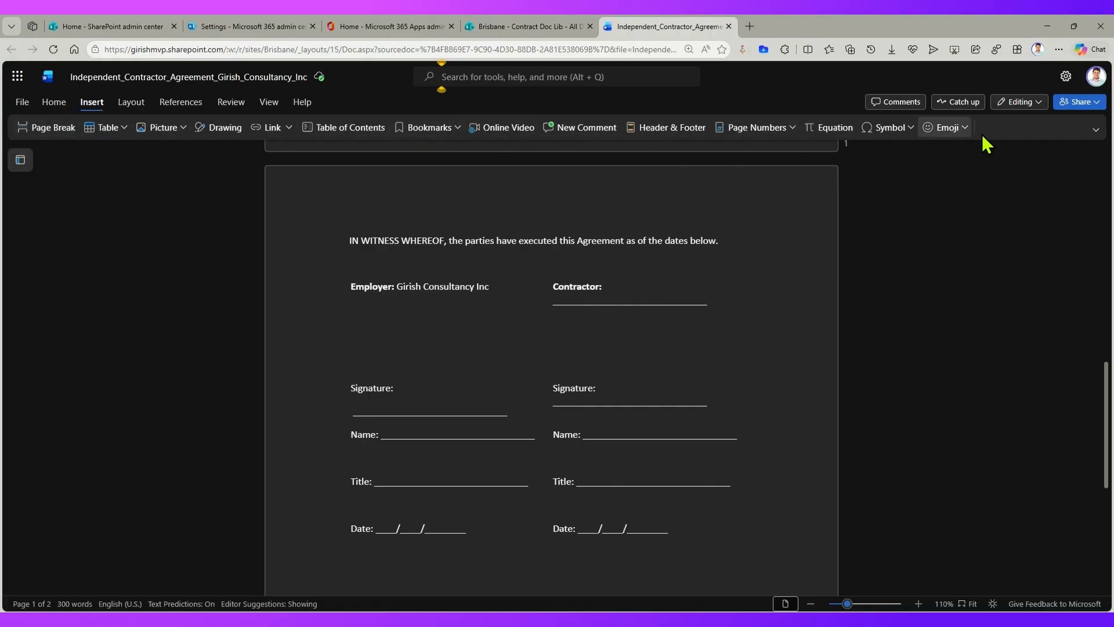
pyautogui.click(1096, 129)
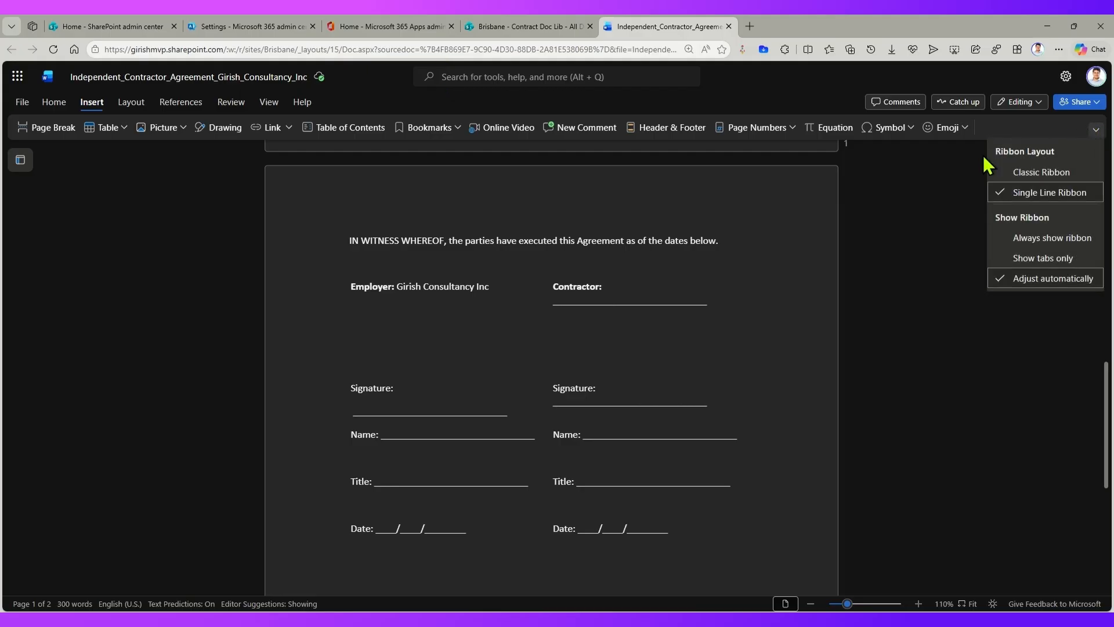
pyautogui.click(916, 181)
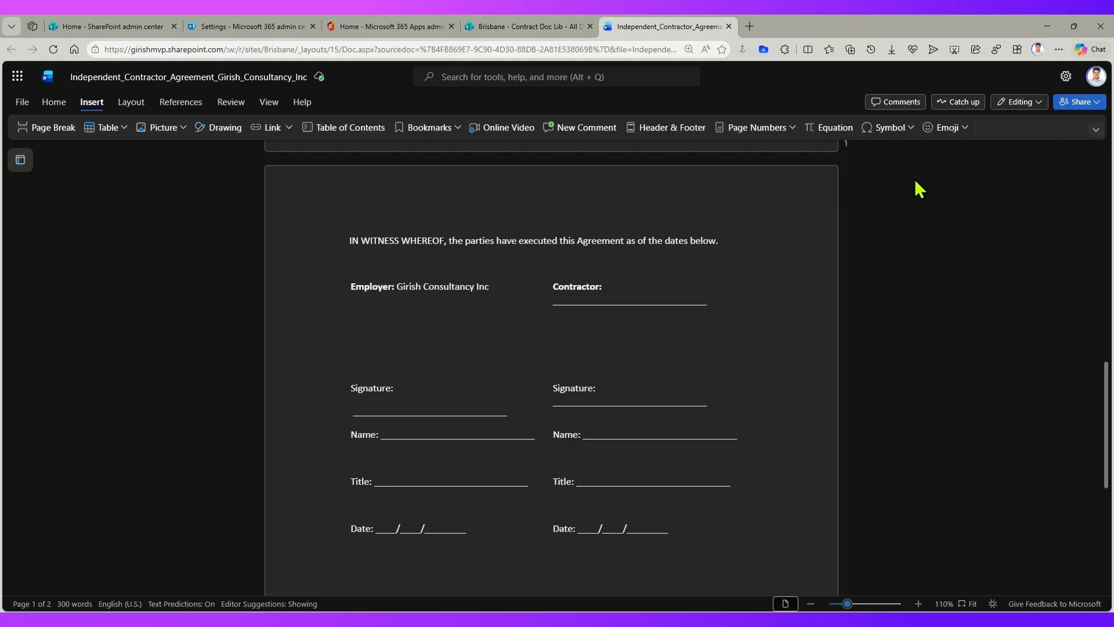
# Step: Open the agreement in desktop Word in a maximized window and go to the signature block on page 2
pyautogui.click(1038, 103)
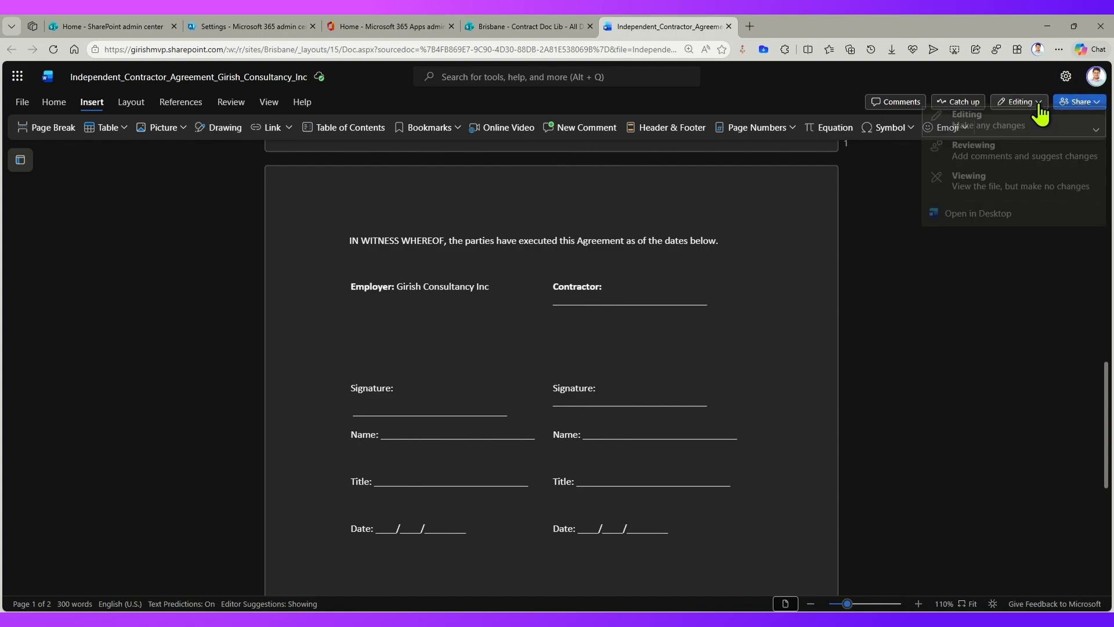
pyautogui.click(1014, 214)
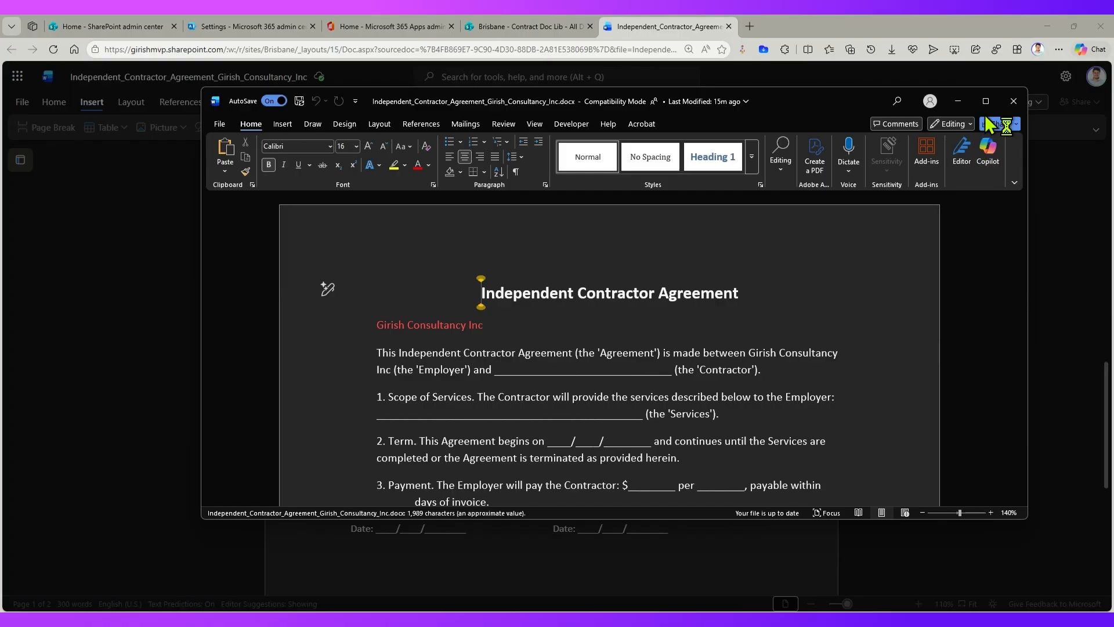
pyautogui.click(986, 103)
pyautogui.keyDown('ctrl'); pyautogui.scroll(3, 563, 377); pyautogui.keyUp('ctrl')
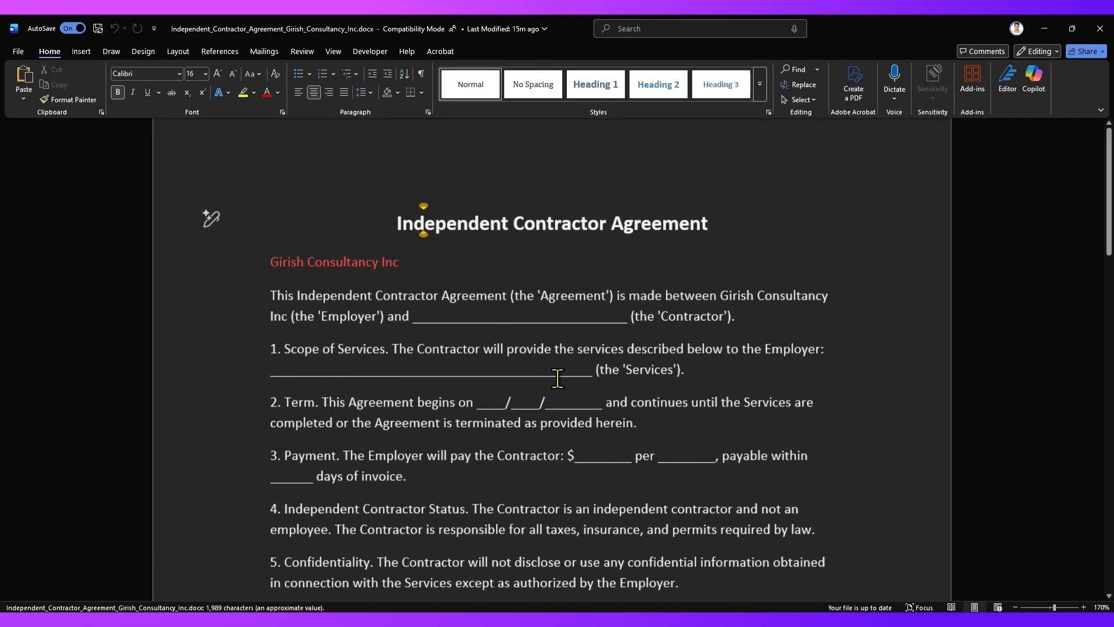
pyautogui.keyDown('ctrl'); pyautogui.scroll(1, 562, 377); pyautogui.keyUp('ctrl')
pyautogui.scroll(-15, 558, 391)
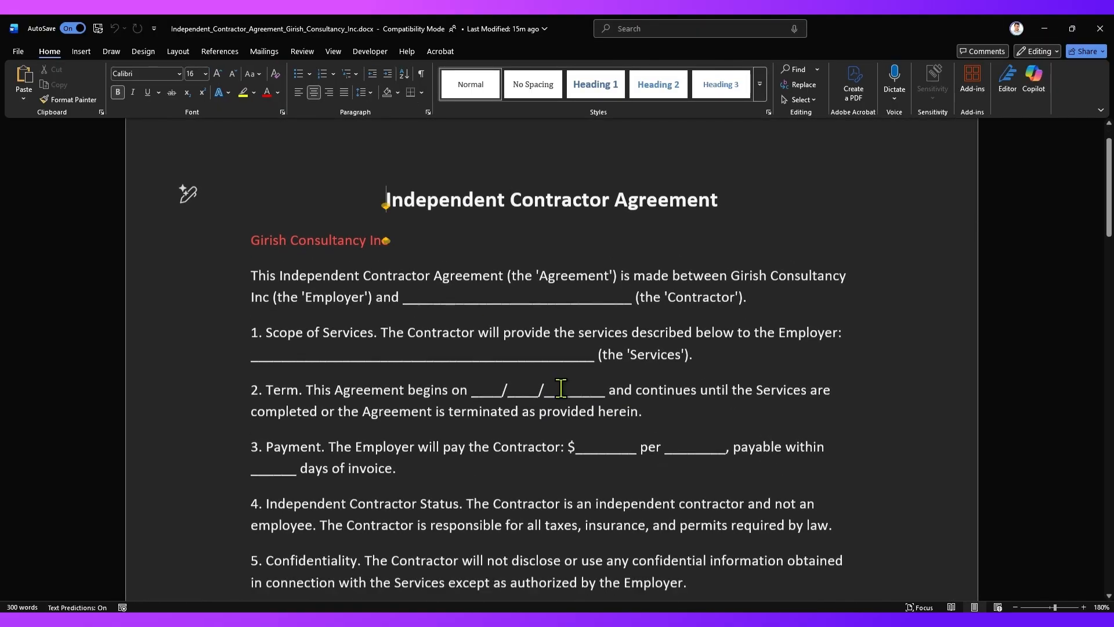
pyautogui.scroll(-5, 555, 402)
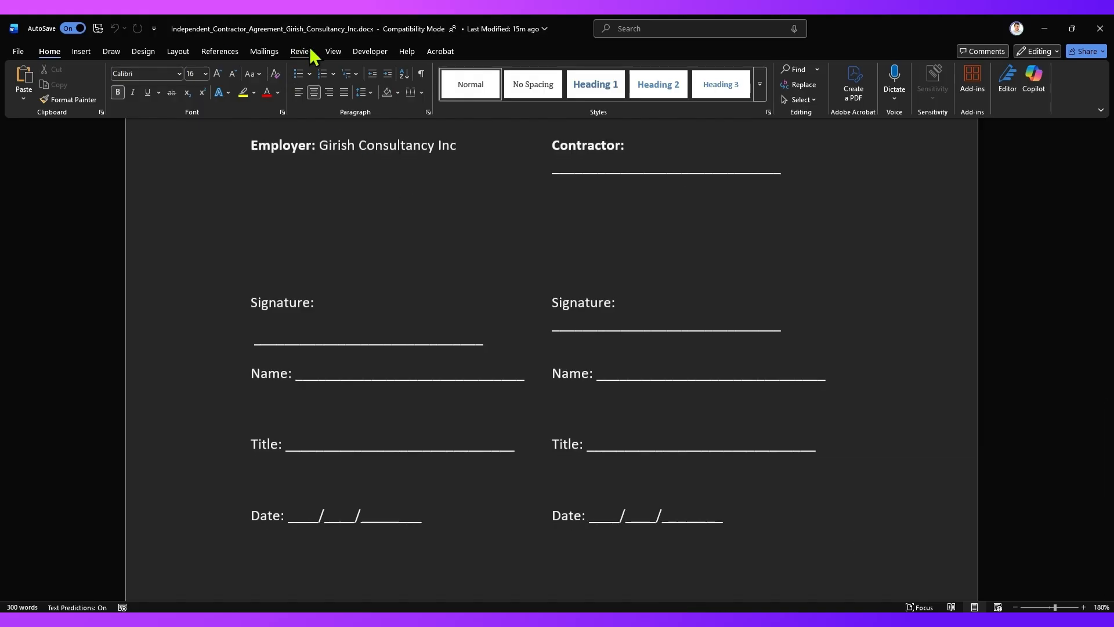
# Step: Try side-to-side page movement for the document and return to vertical page movement
pyautogui.click(333, 51)
pyautogui.click(285, 87)
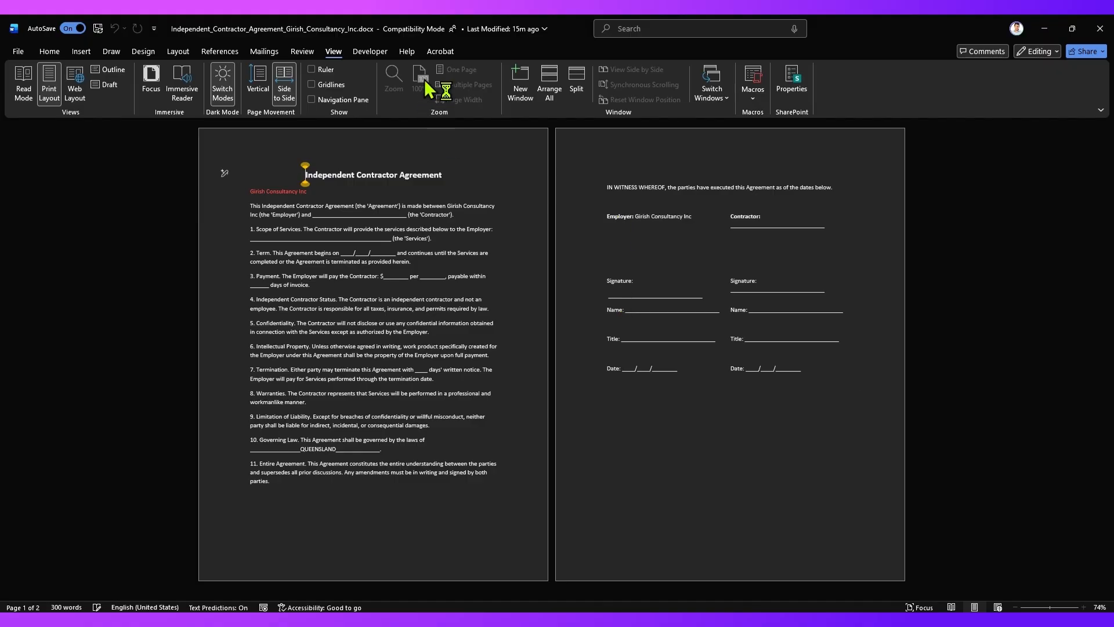
pyautogui.click(256, 78)
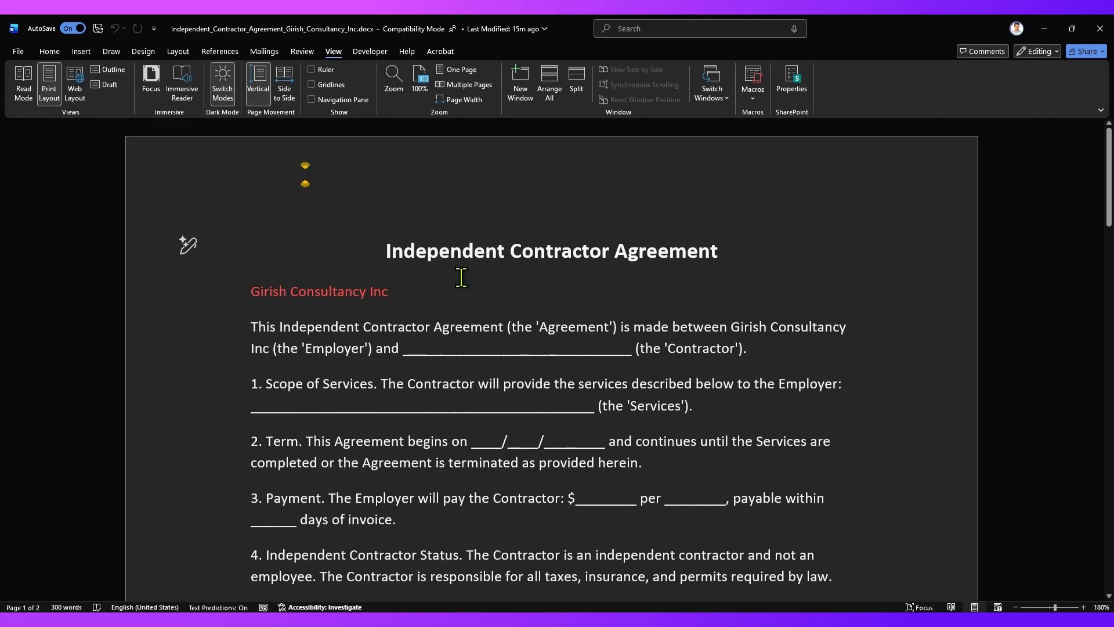
# Step: Start an eSignature request for the agreement and assign the suggested person as Recipient 1
pyautogui.scroll(-5, 522, 348)
pyautogui.scroll(-10, 528, 383)
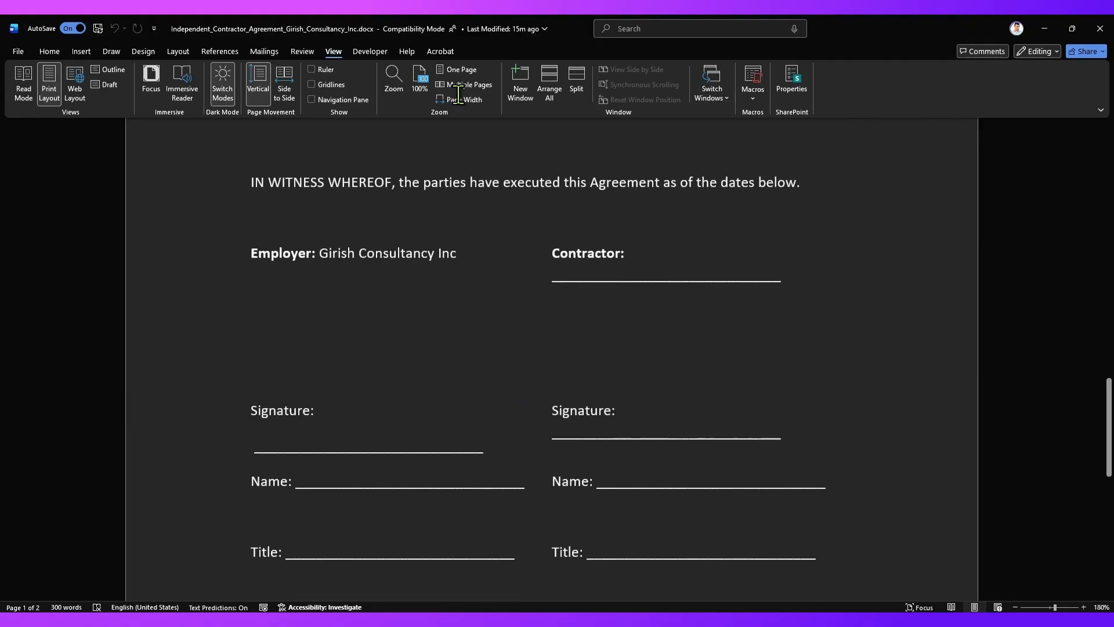
pyautogui.click(82, 50)
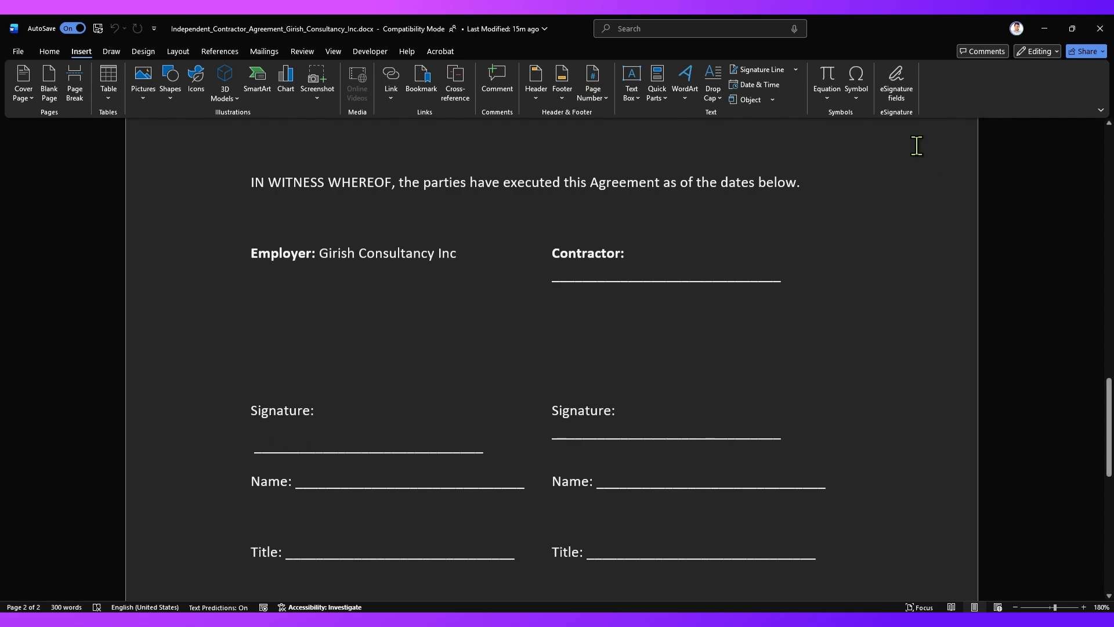
pyautogui.click(900, 96)
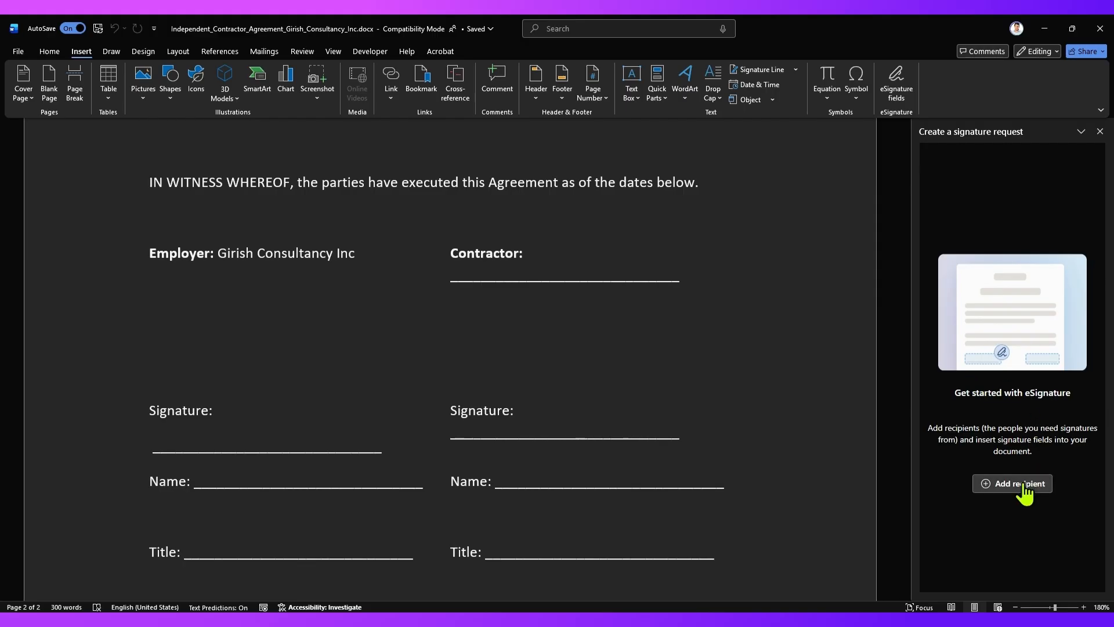
pyautogui.click(1023, 485)
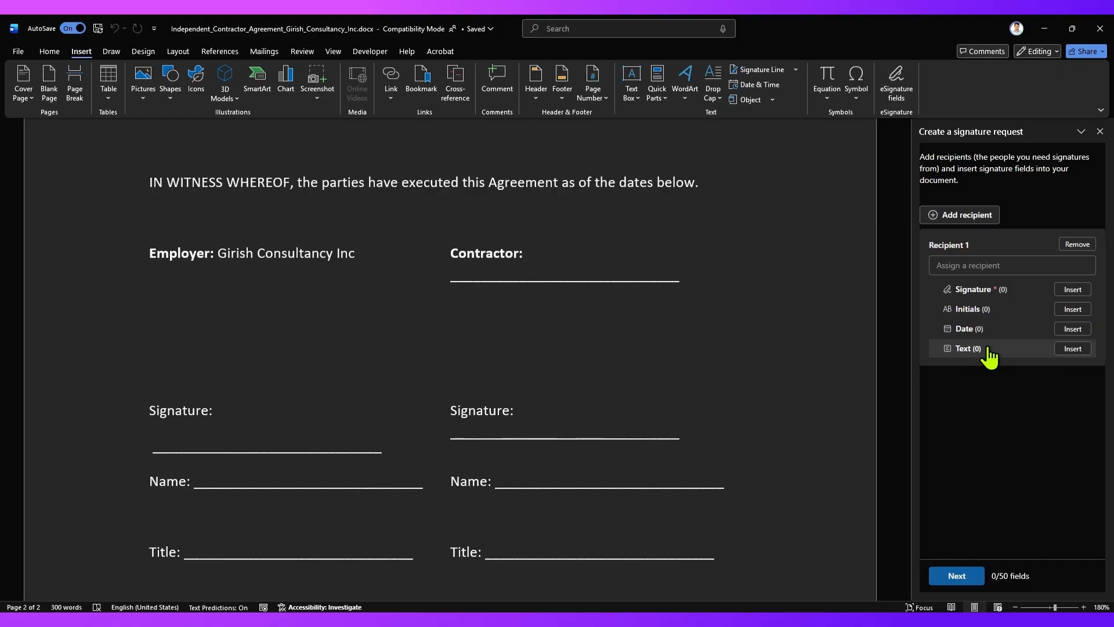
pyautogui.click(953, 265)
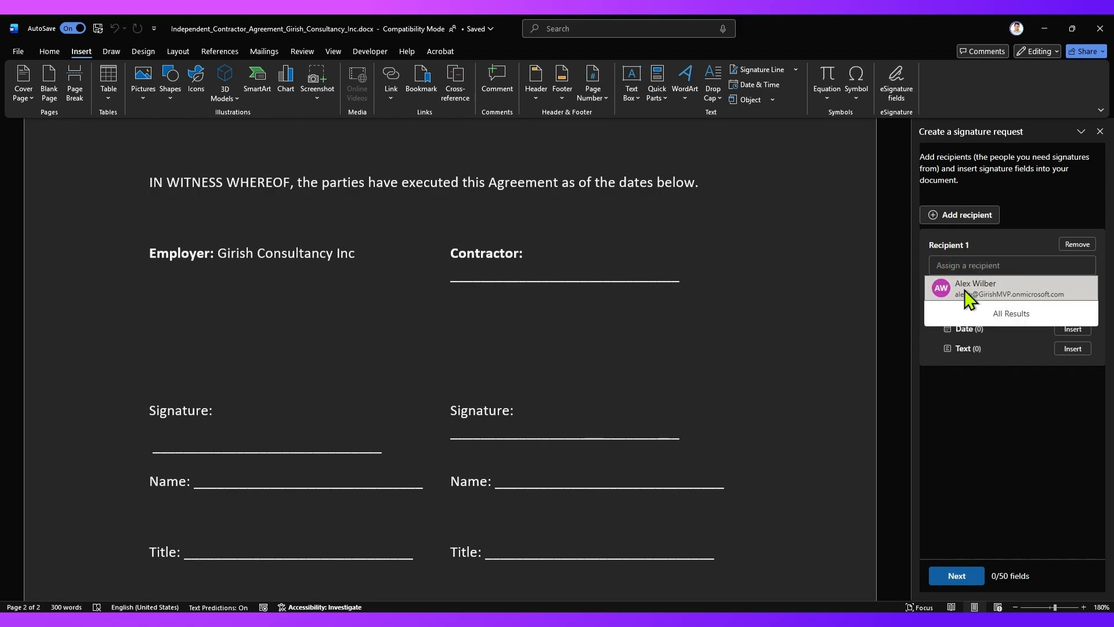
pyautogui.click(963, 288)
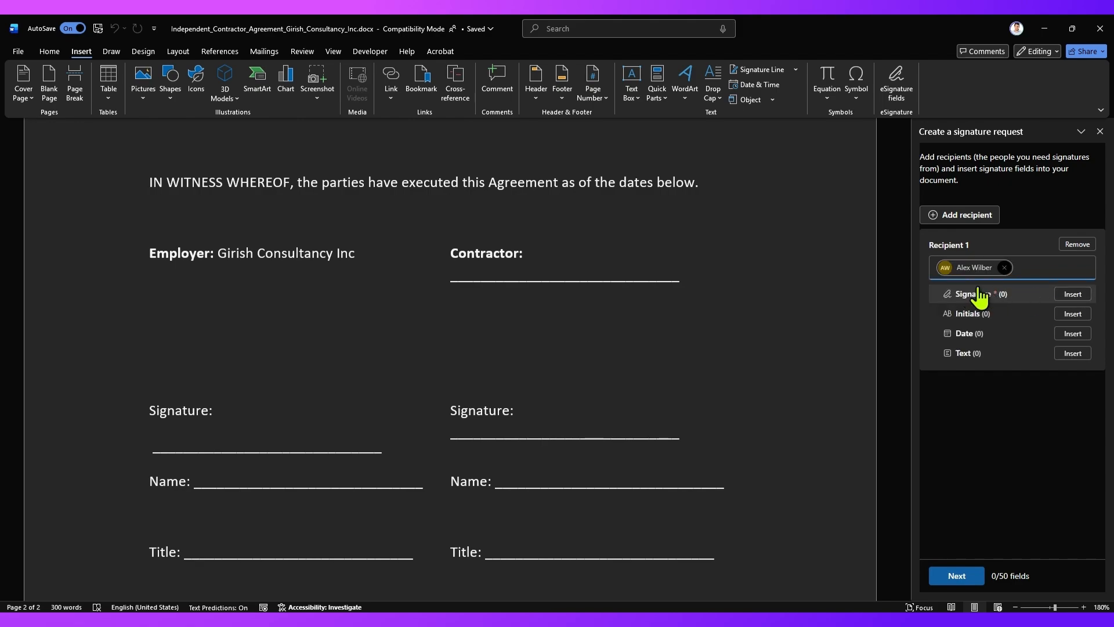
# Step: Insert a Signature field for Recipient 1 at the contractor's signature line
pyautogui.scroll(-3, 639, 363)
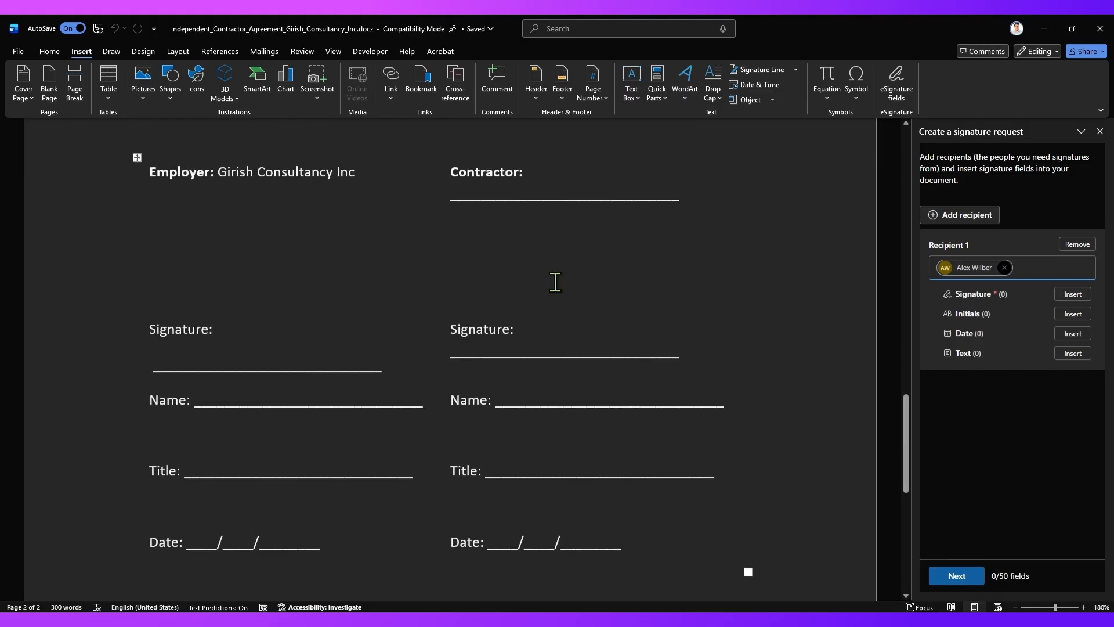
pyautogui.moveTo(973, 294)
pyautogui.mouseDown()
pyautogui.moveTo(705, 342)
pyautogui.moveTo(1067, 295)
pyautogui.mouseUp()
pyautogui.click(532, 337)
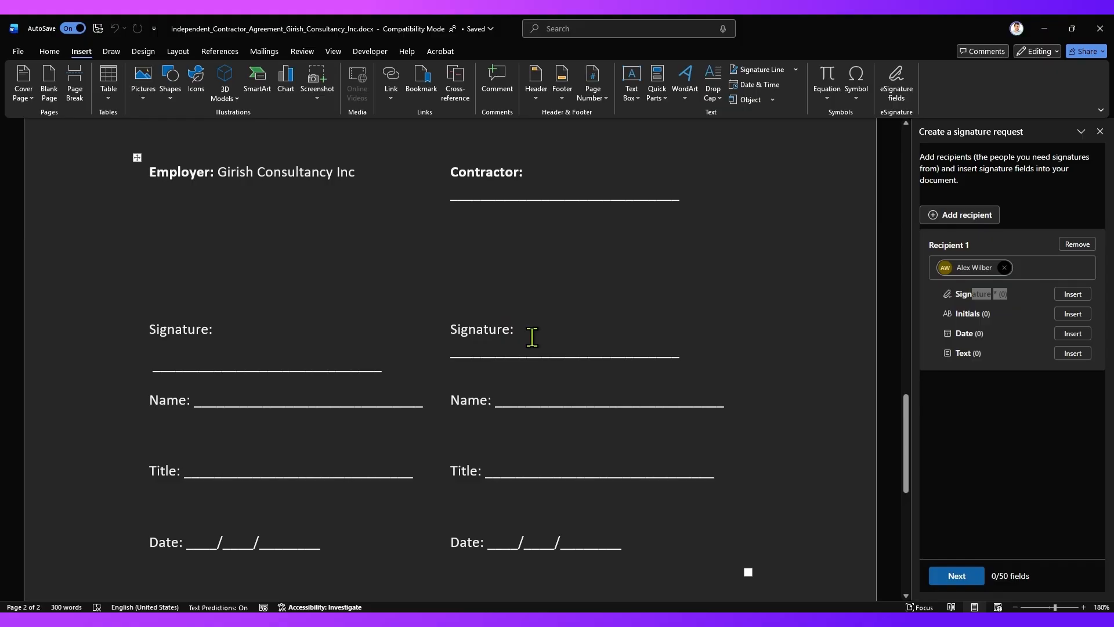
pyautogui.click(1073, 296)
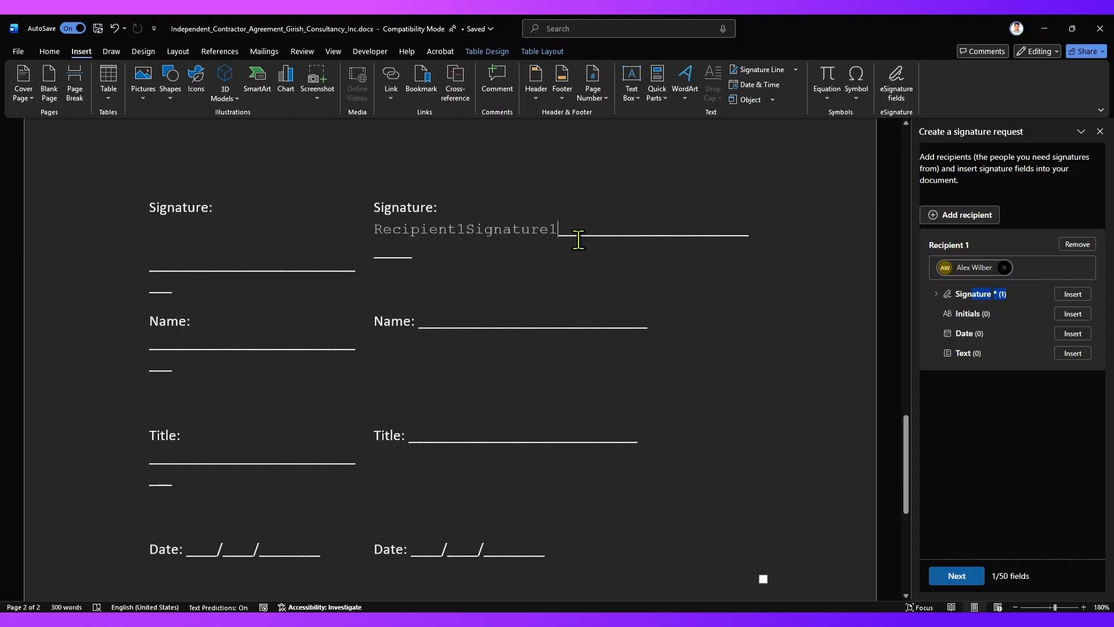
# Step: Insert an Initials field for Recipient 1 on the contractor's Name line
pyautogui.click(474, 310)
pyautogui.click(473, 317)
pyautogui.click(1073, 314)
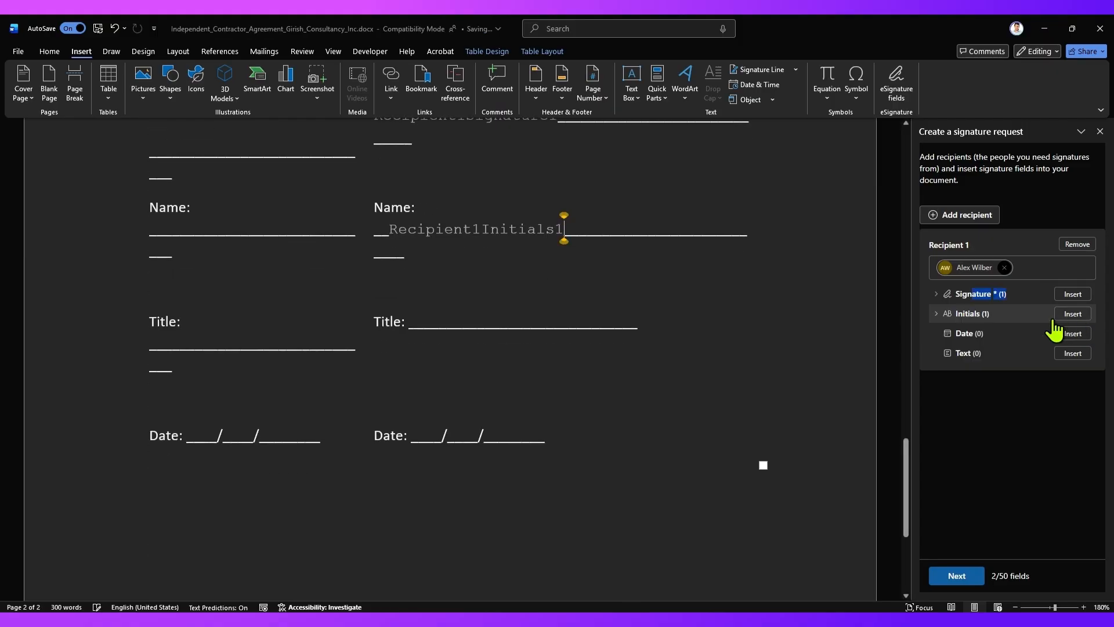
# Step: Insert a Date field for Recipient 1 near the end of the contractor's Date line
pyautogui.click(455, 321)
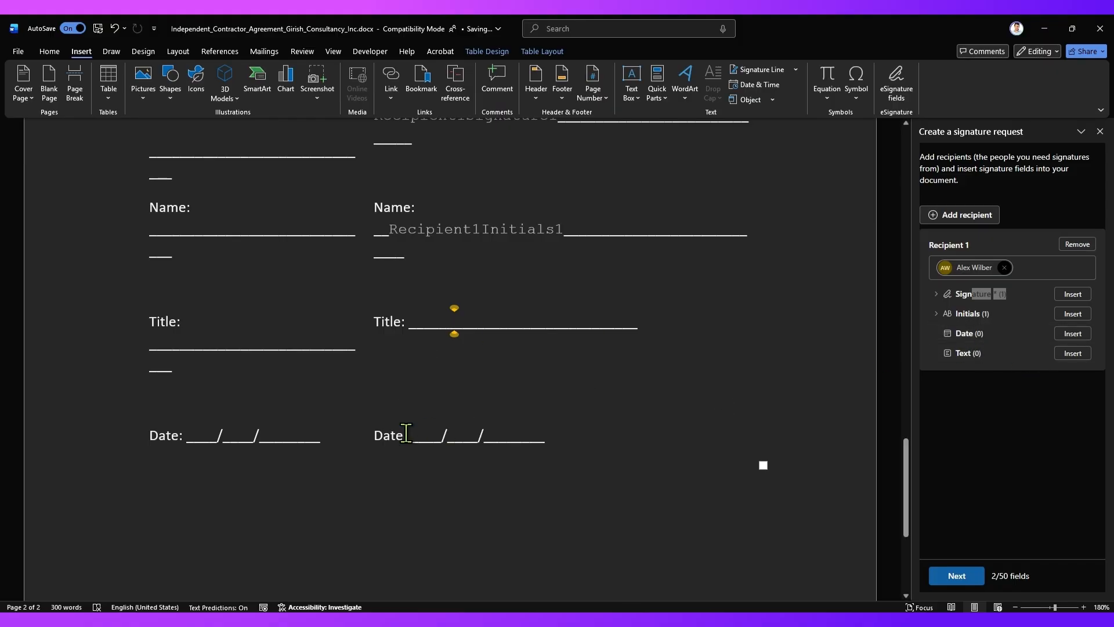
pyautogui.click(432, 434)
pyautogui.click(534, 432)
pyautogui.click(1072, 333)
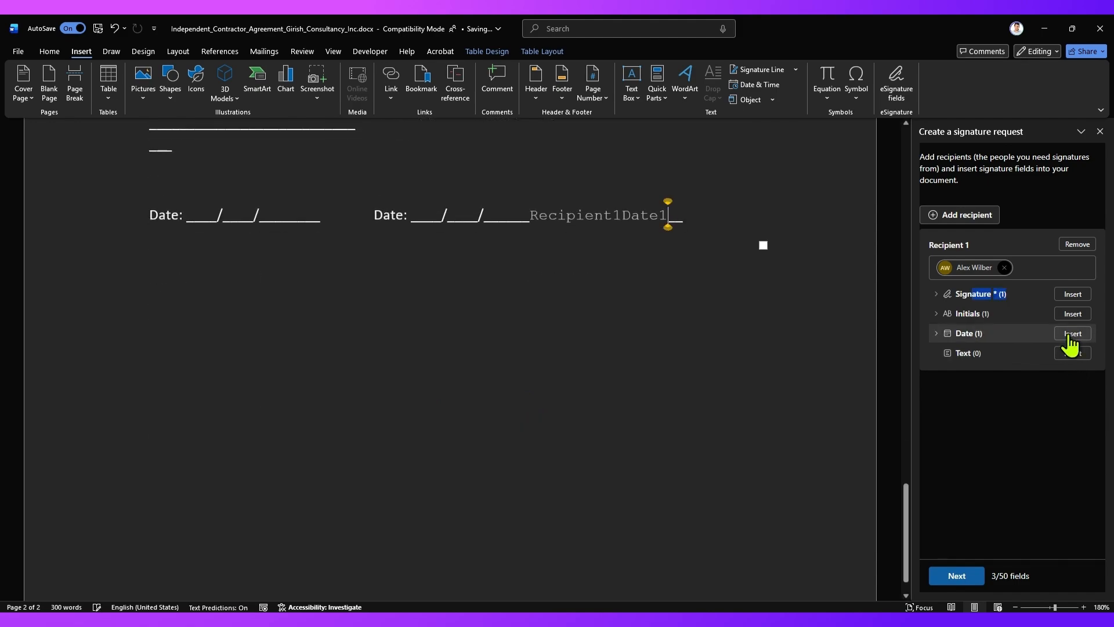
# Step: Review the inserted signature, initials and date fields in the signature block and in Recipient 1's expanded field list
pyautogui.scroll(3, 681, 380)
pyautogui.scroll(5, 373, 266)
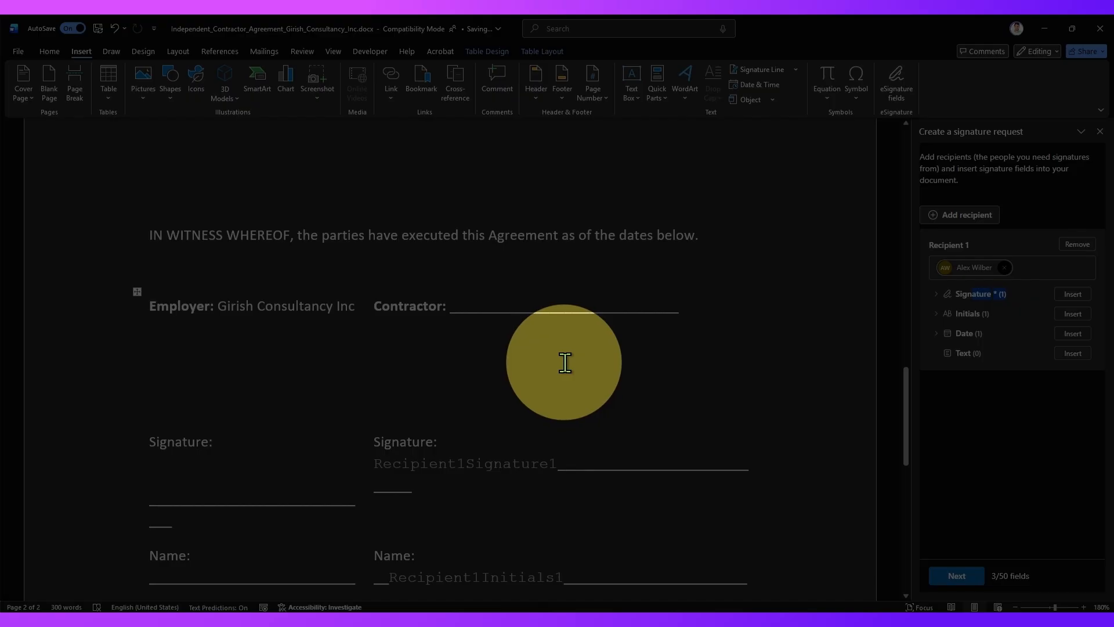
pyautogui.click(596, 363)
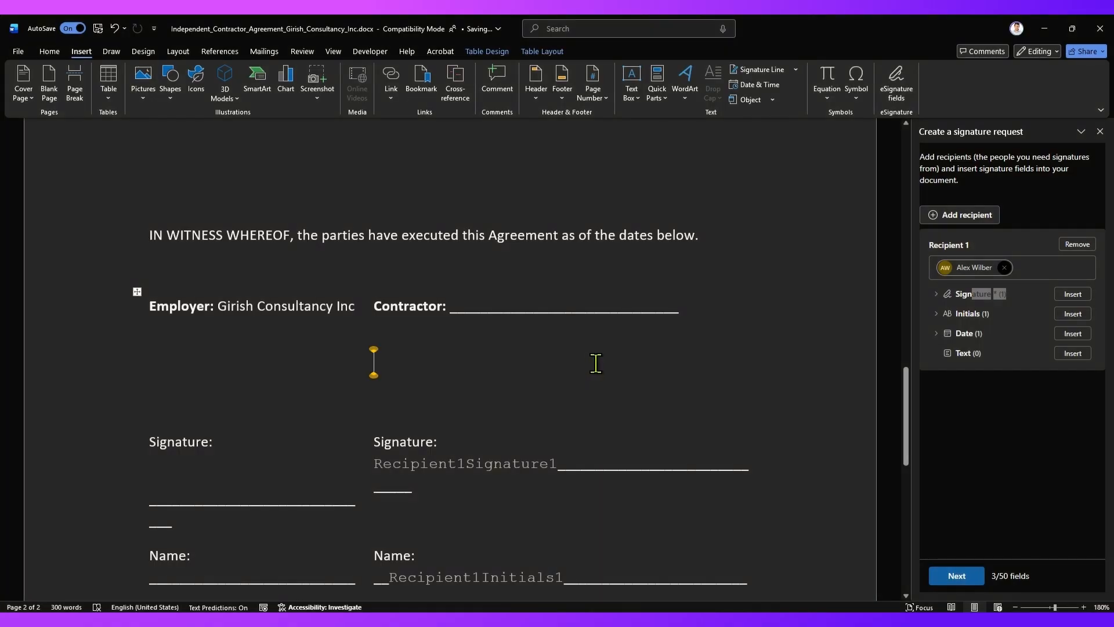
pyautogui.click(936, 294)
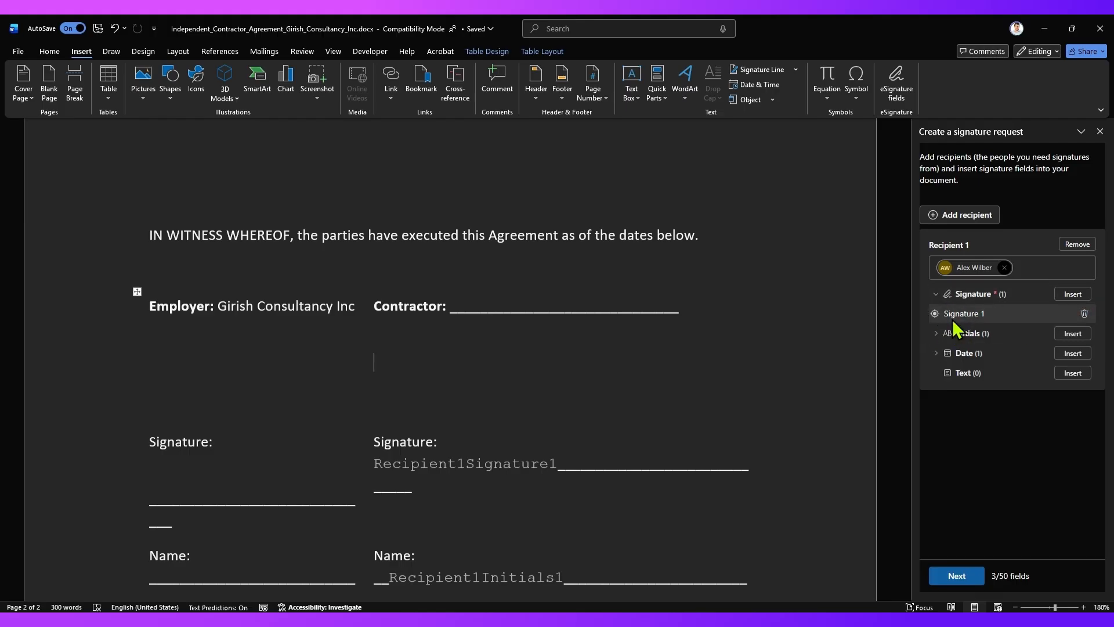
pyautogui.click(936, 334)
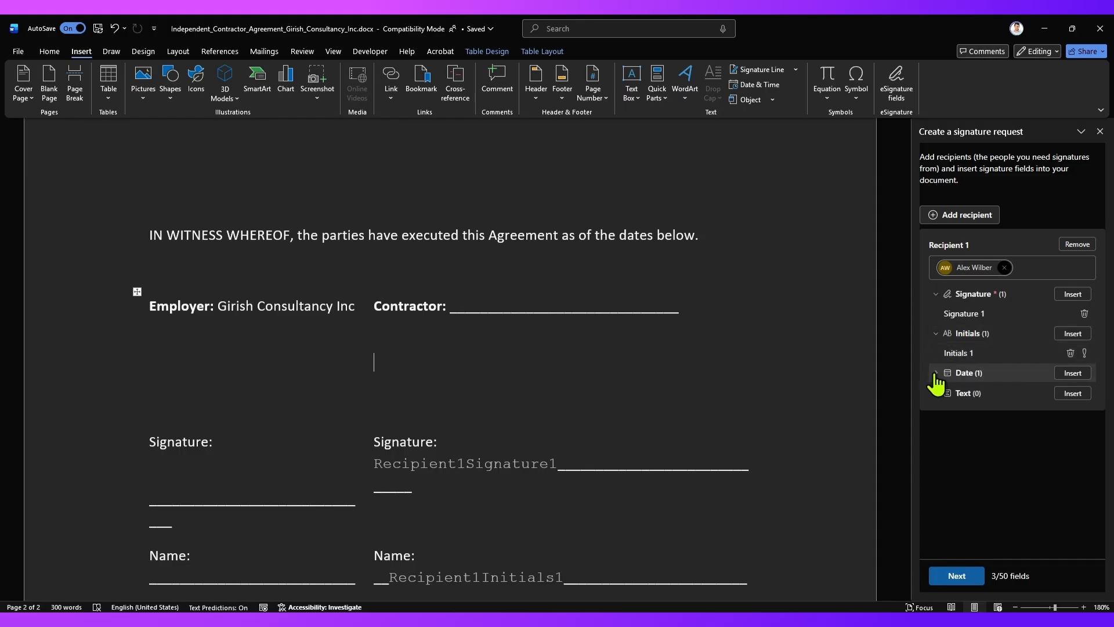
pyautogui.click(937, 373)
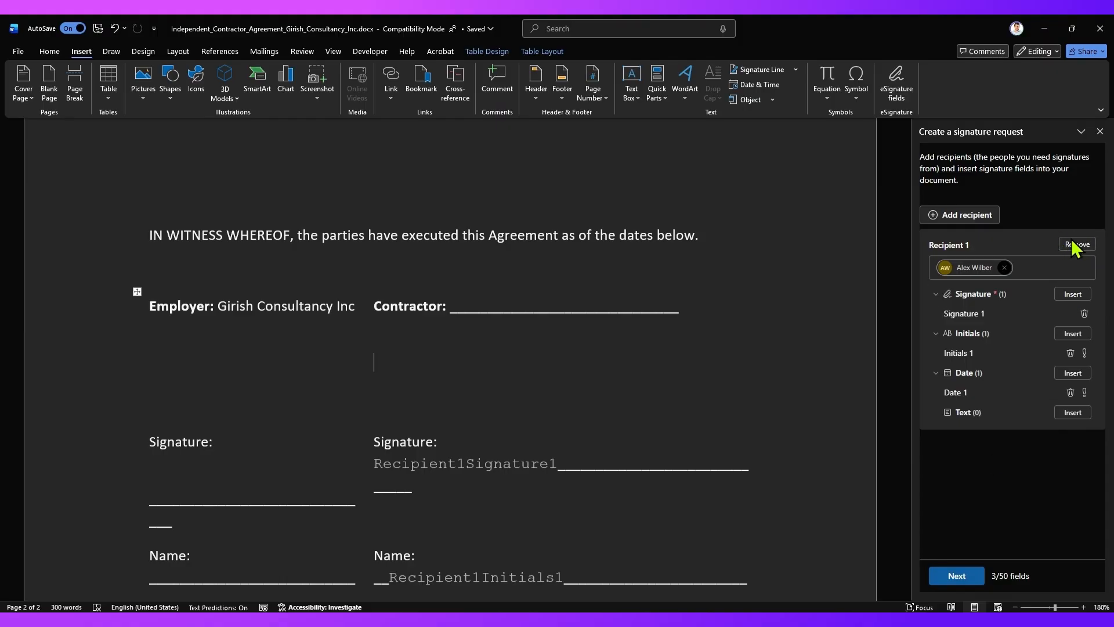
pyautogui.scroll(-3, 626, 443)
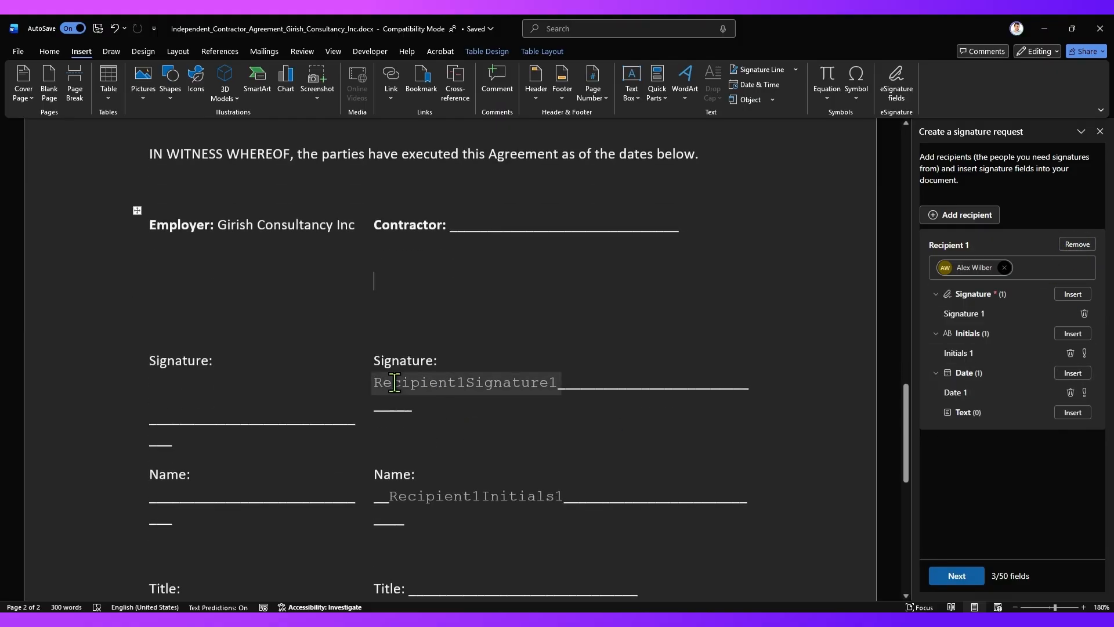
pyautogui.scroll(-3, 174, 394)
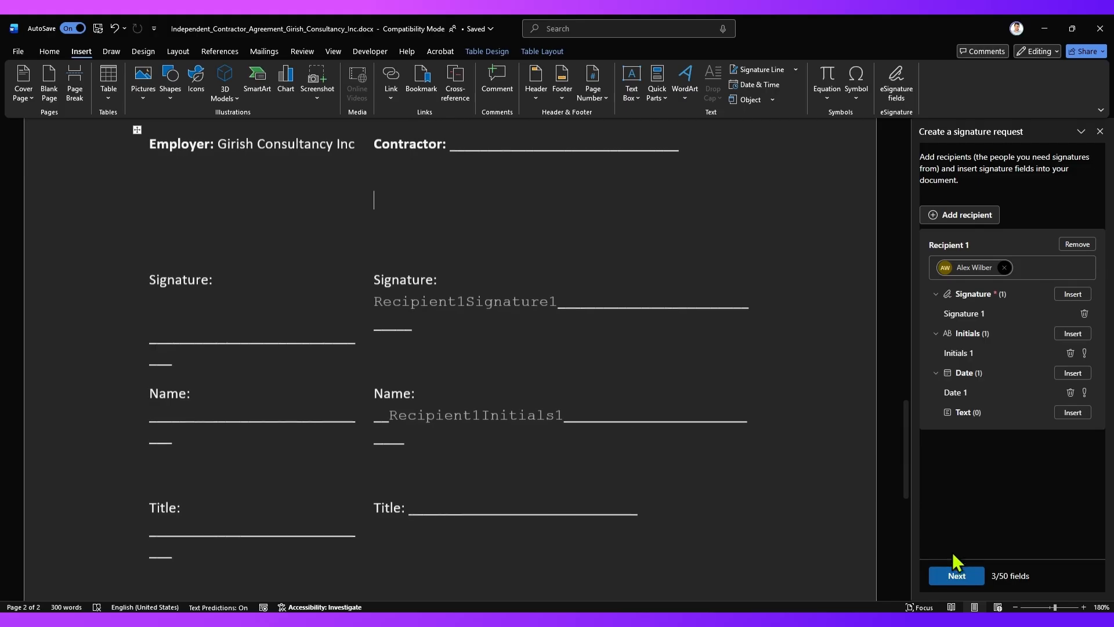
# Step: Proceed to the signature request details and set the request title to "Employer Contractor - Agreement Signing"
pyautogui.click(956, 574)
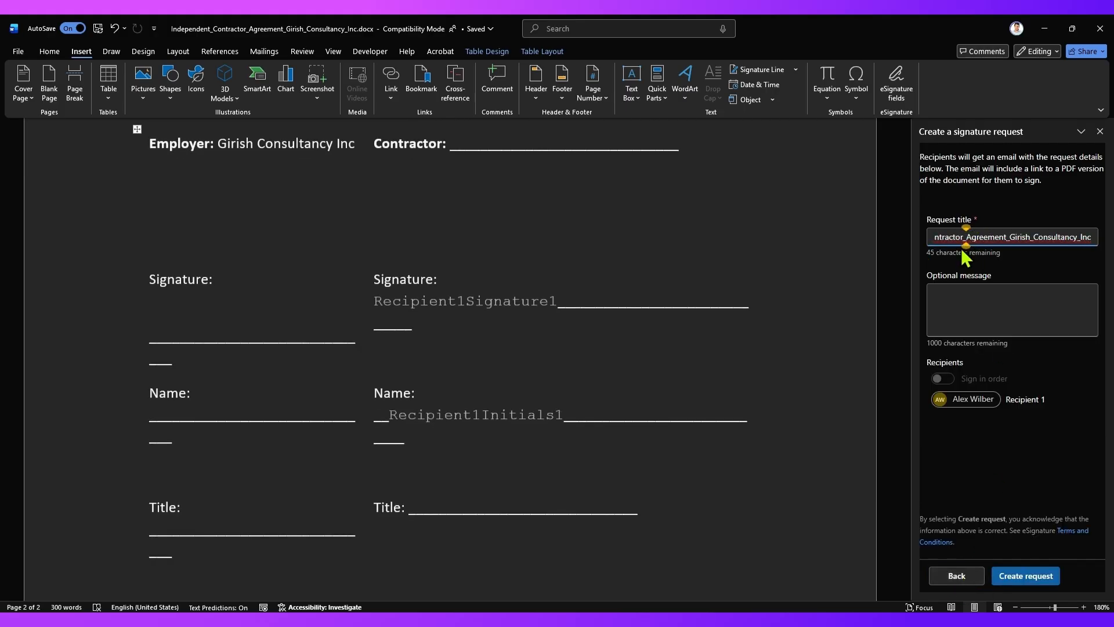
pyautogui.press('Home')
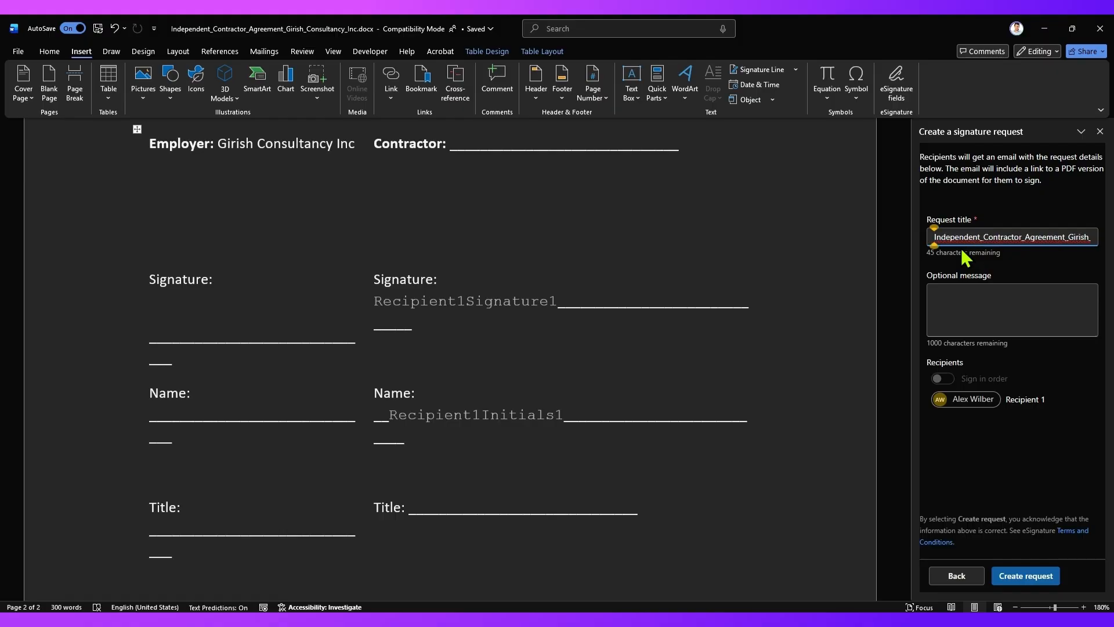
pyautogui.press('End')
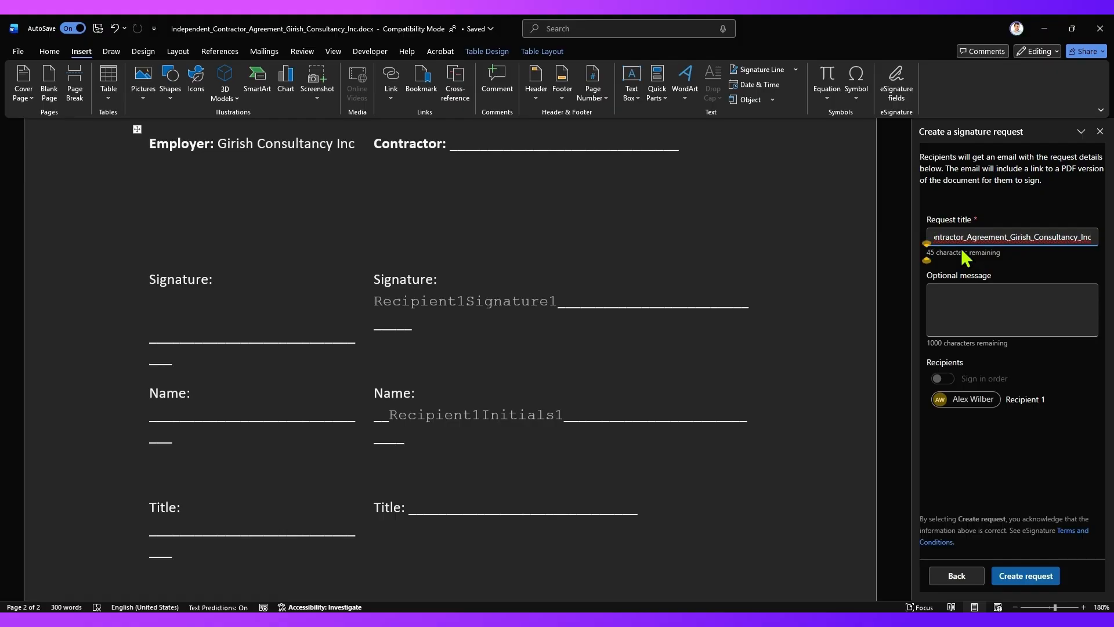
pyautogui.press('Home')
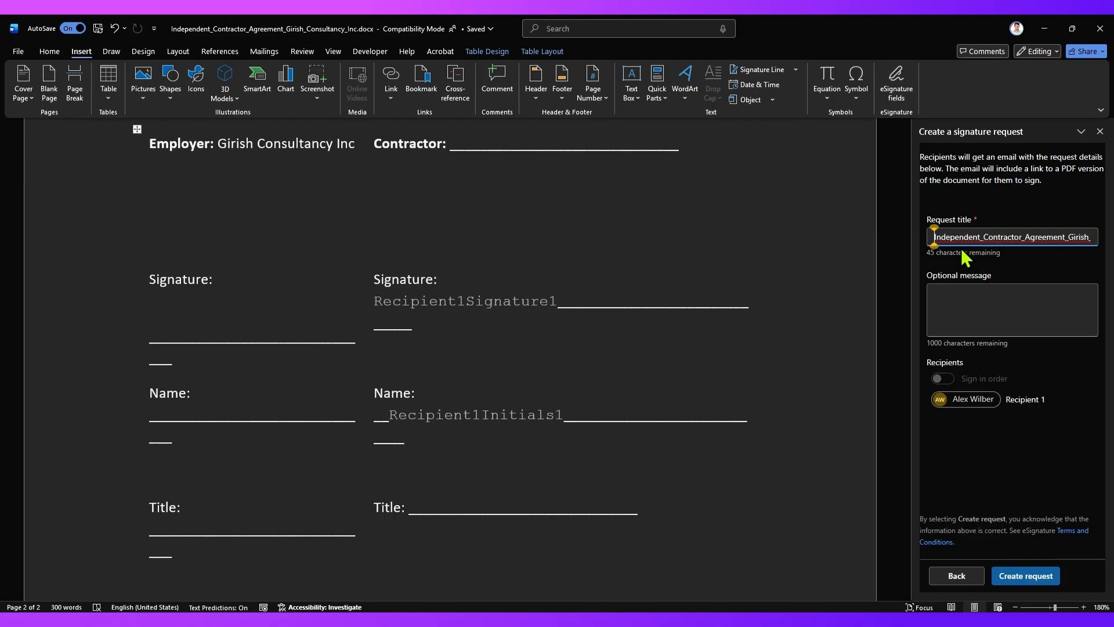
pyautogui.hotkey('ctrl', 'a')
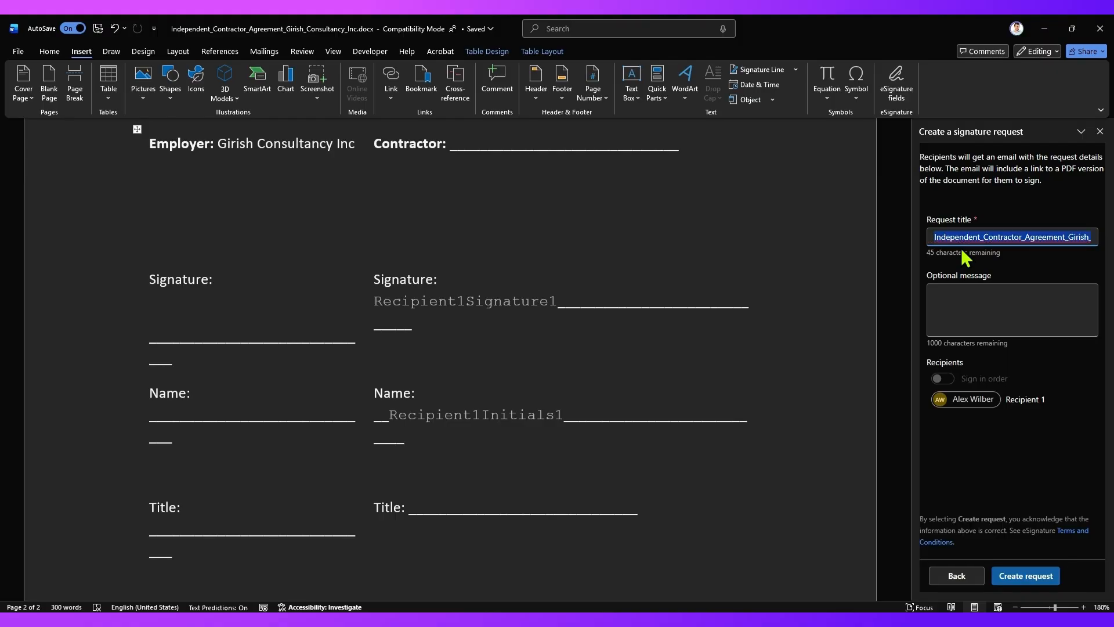
pyautogui.write('Employ')
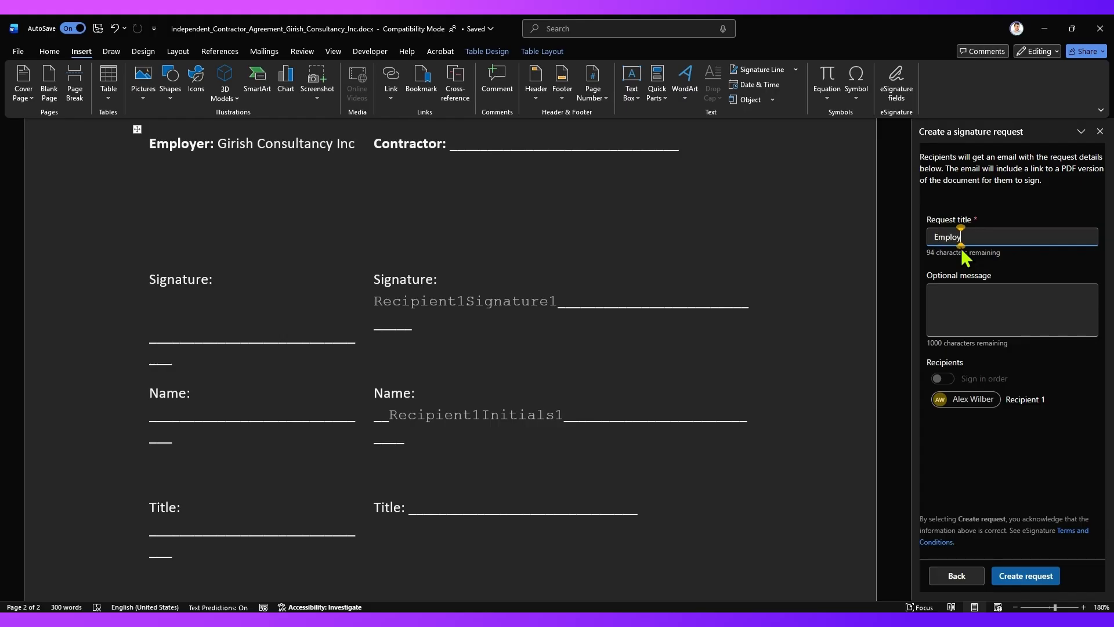
pyautogui.write('er Contractor - Agreement')
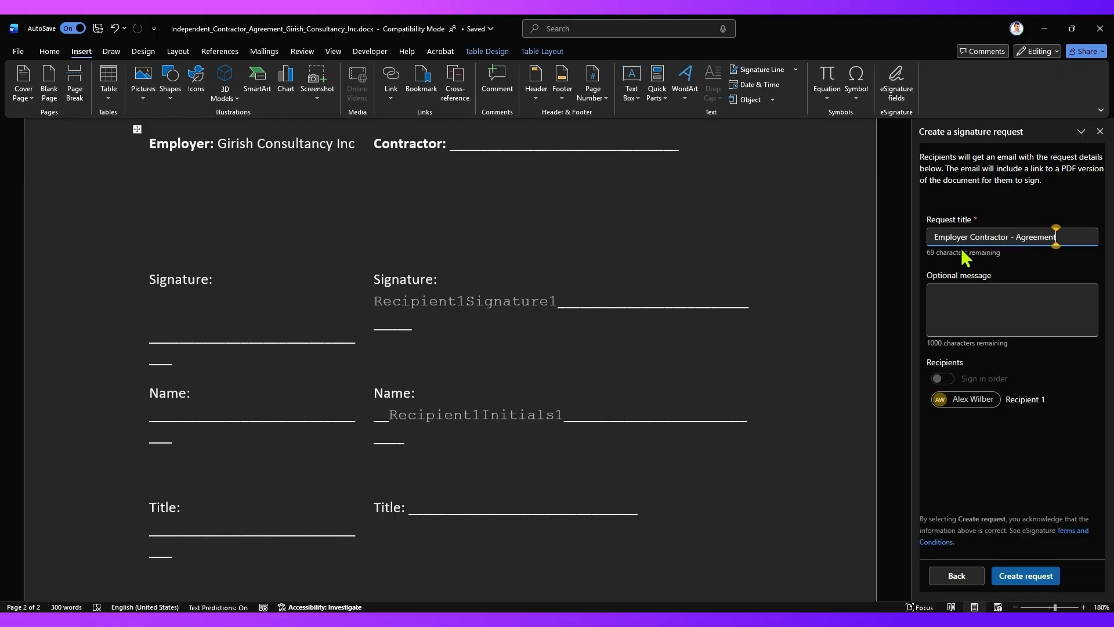
pyautogui.write(' Signingh')
# Step: Add a message asking the recipient to sign the document and send it back by 15th March 2026, and create the request
pyautogui.click(980, 301)
pyautogui.write('Hey')
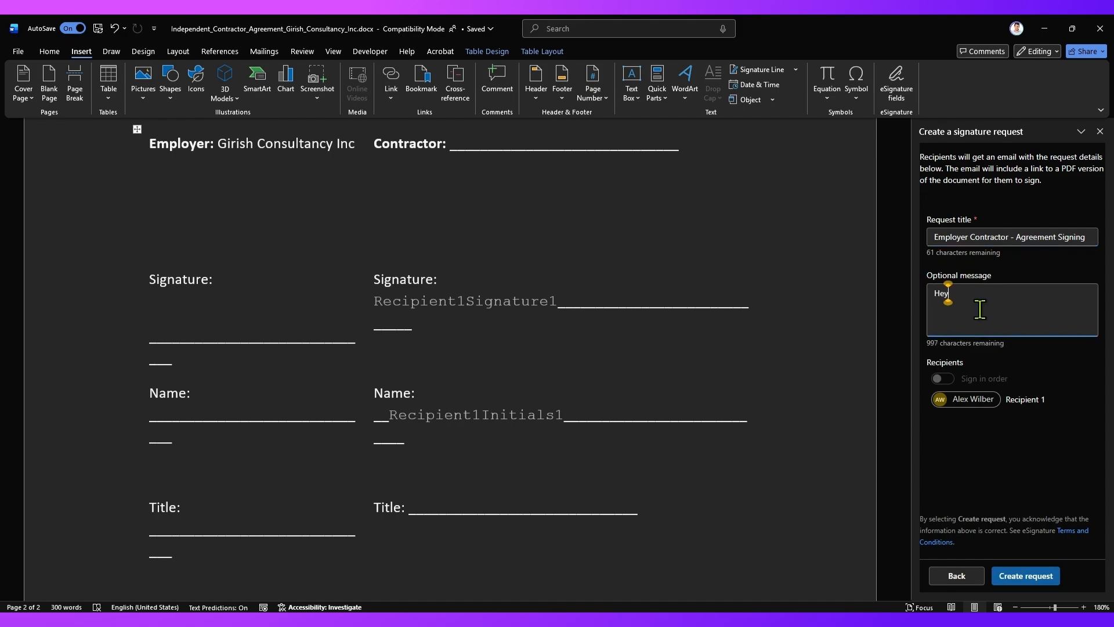
pyautogui.write(' Alex, Would you mind signin')
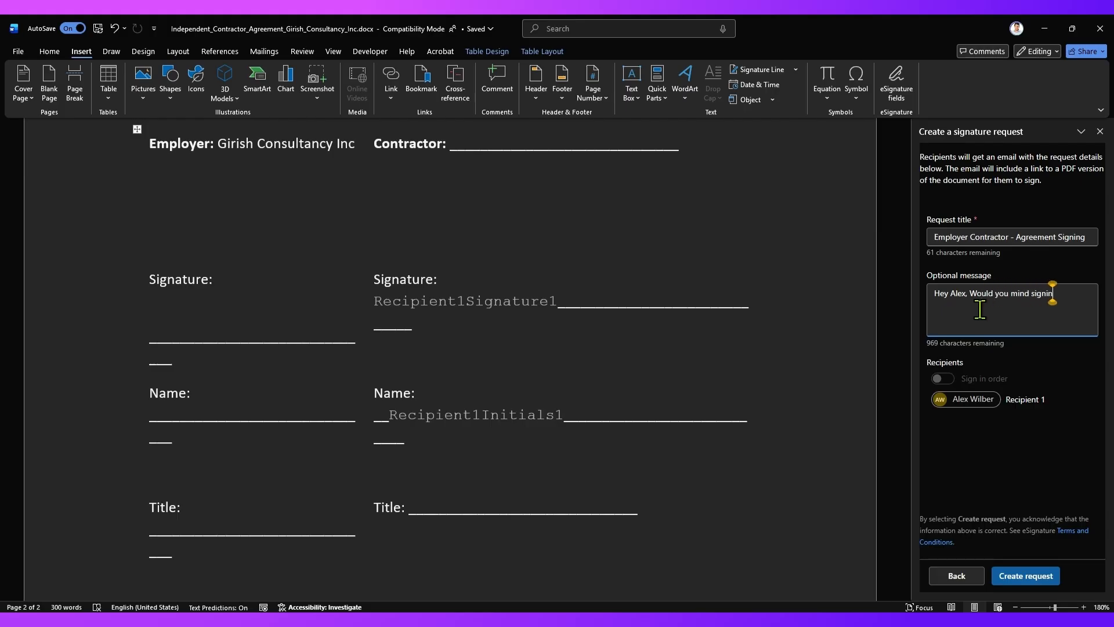
pyautogui.write('g the document and send it back by 15th')
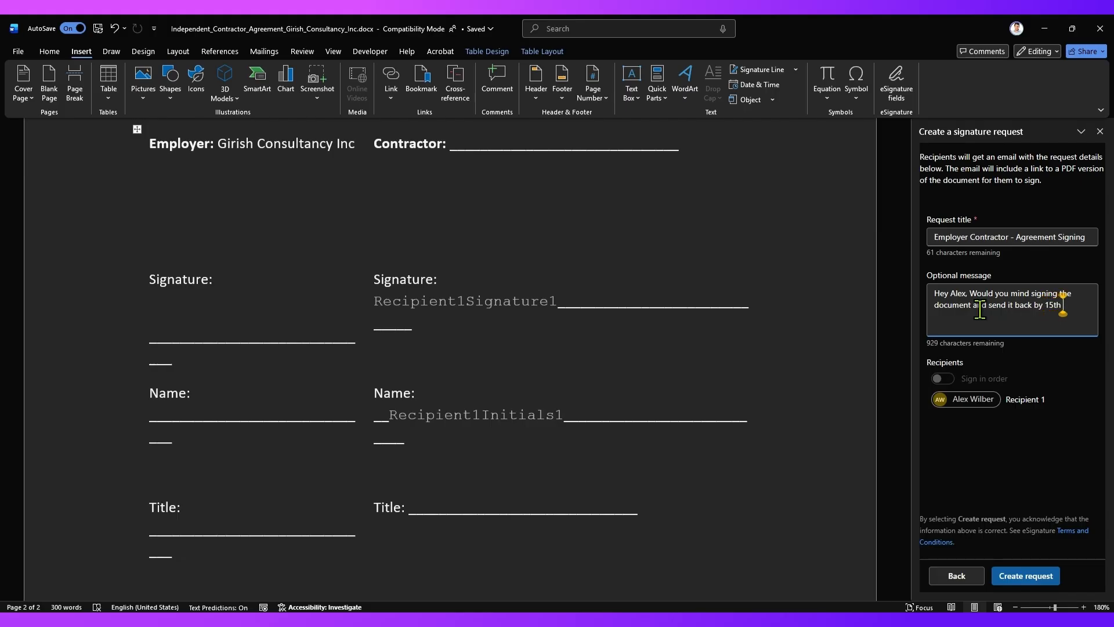
pyautogui.write('2026')
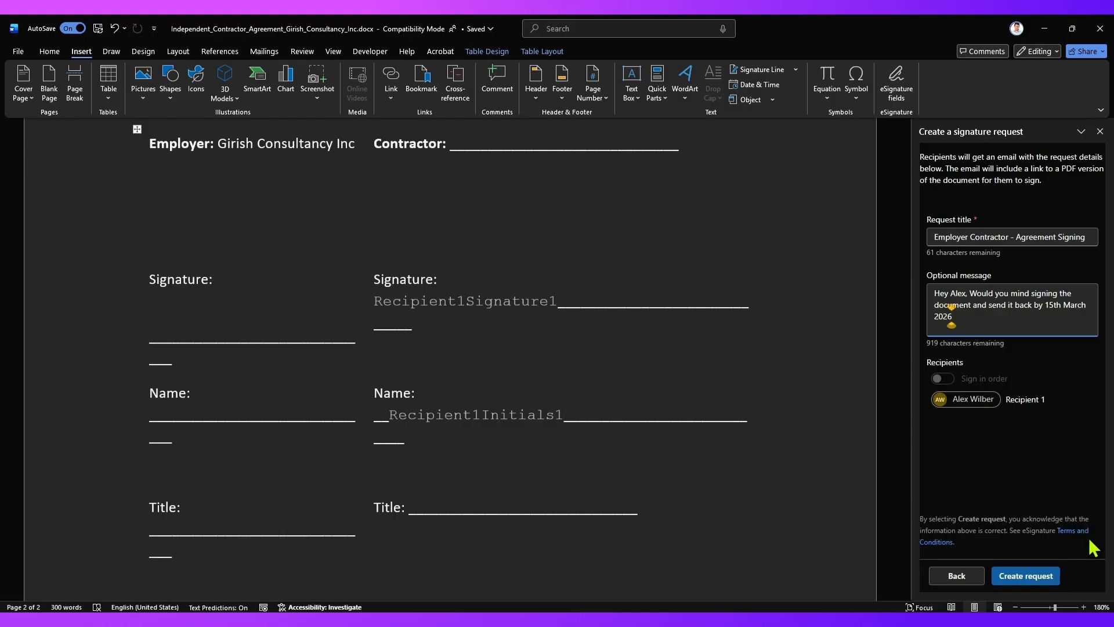
pyautogui.click(1047, 576)
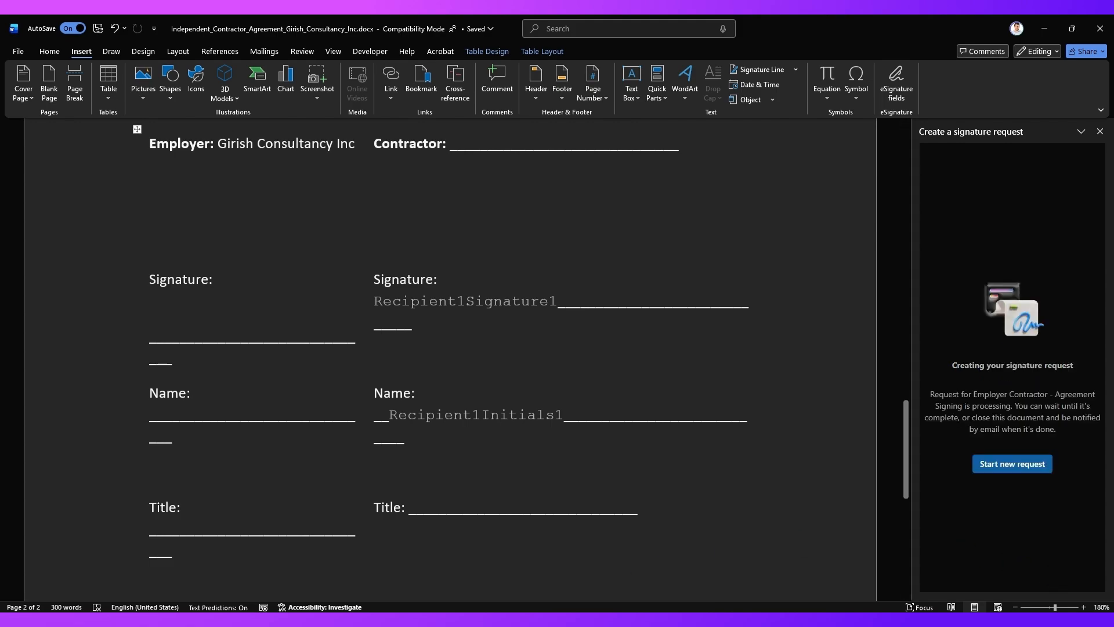
# Step: Switch to the recipient's Outlook mailbox, refresh it and collapse the older message groups to check for the signature request email
pyautogui.click(507, 622)
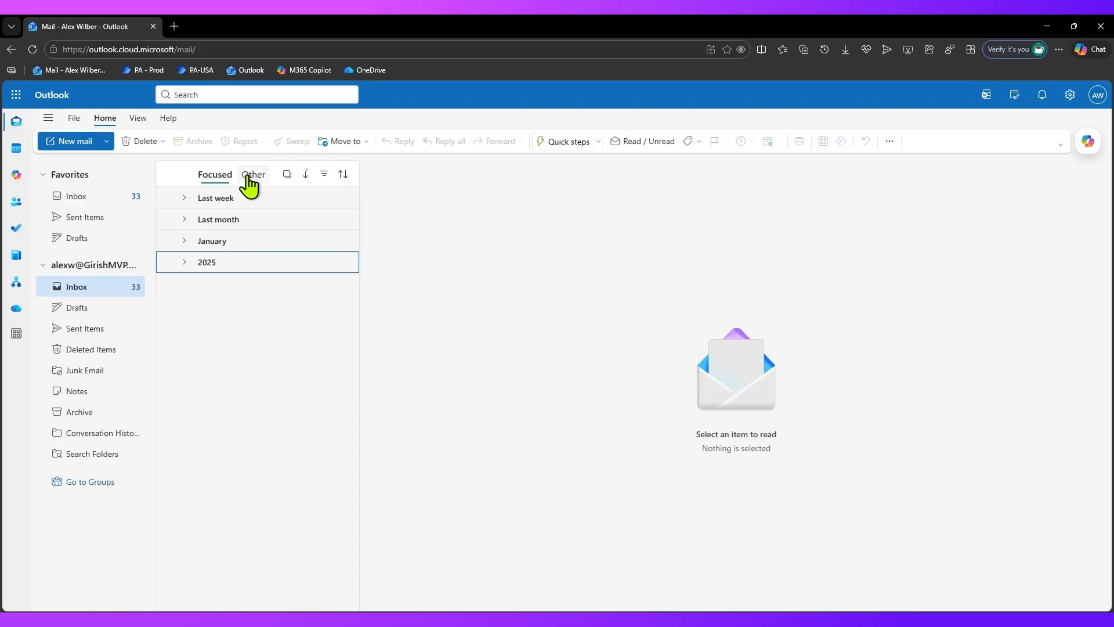
pyautogui.click(248, 176)
pyautogui.click(216, 176)
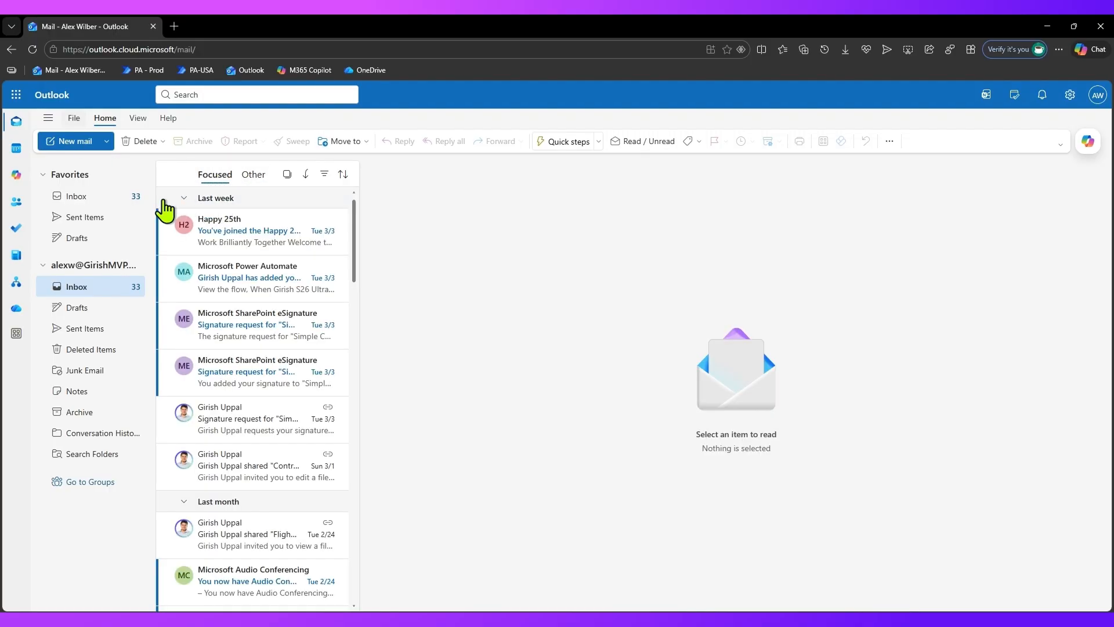
pyautogui.click(184, 198)
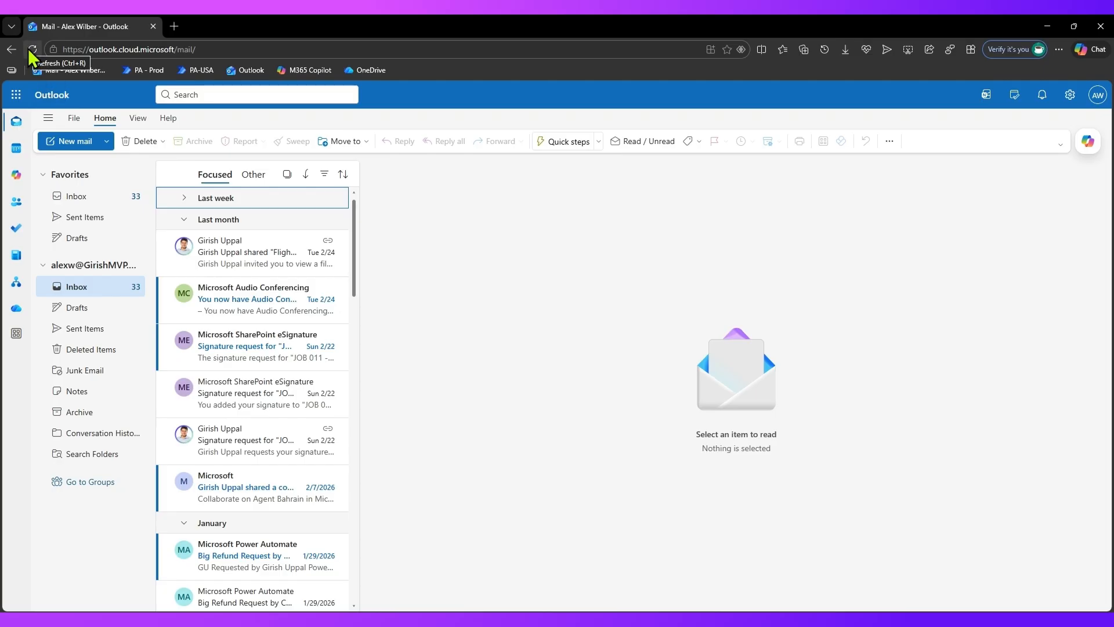
pyautogui.click(32, 50)
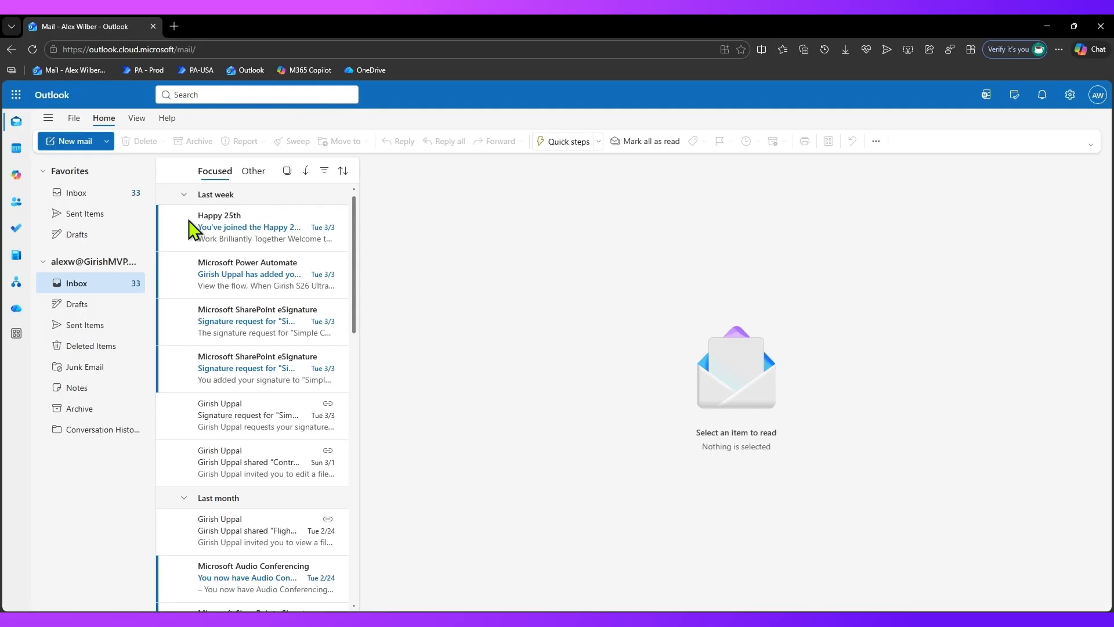
pyautogui.click(190, 196)
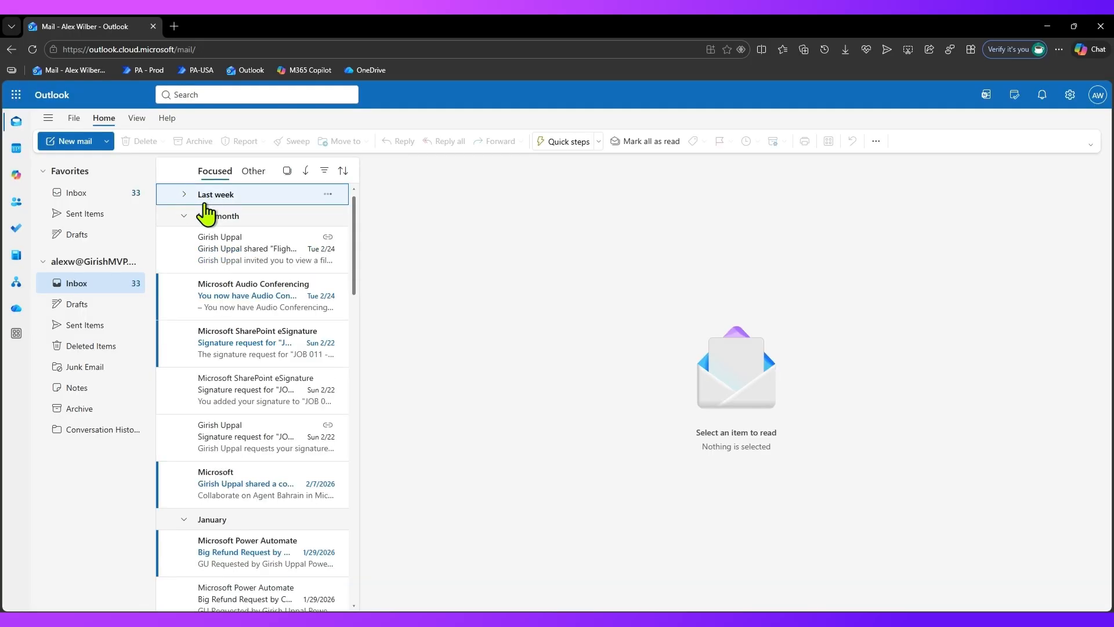
pyautogui.click(184, 217)
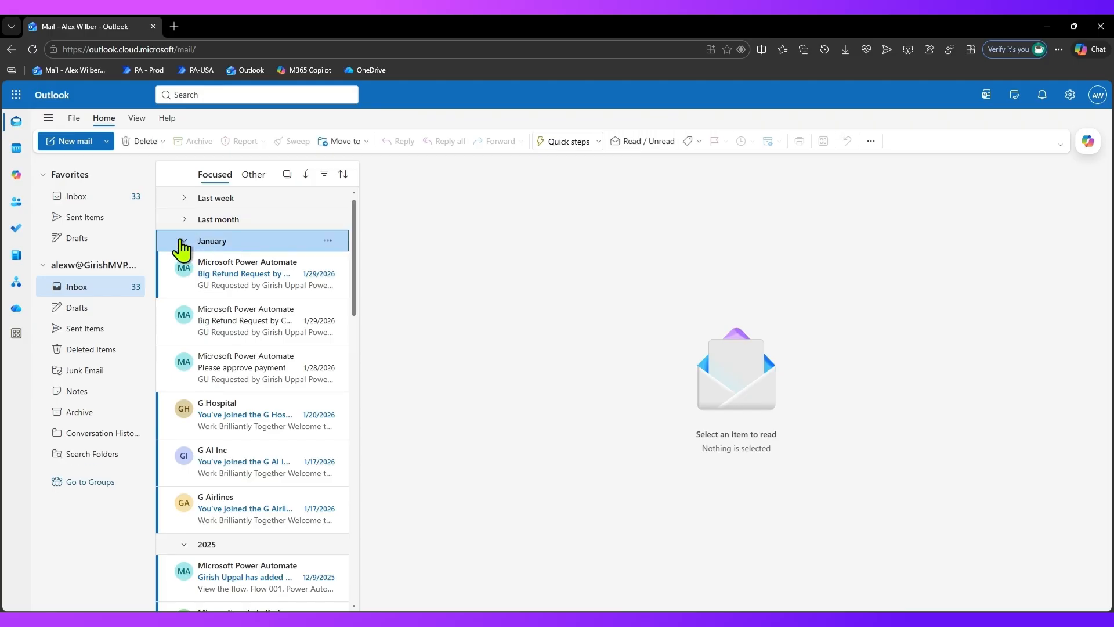
pyautogui.click(192, 241)
pyautogui.click(191, 262)
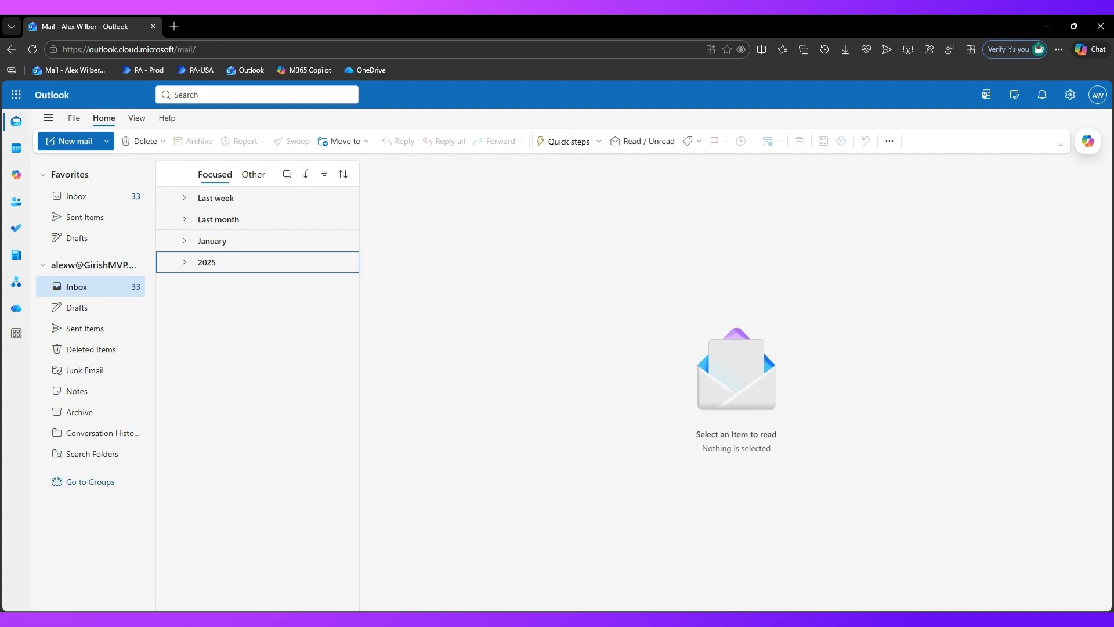
# Step: Switch to the sender's browser window and open the sender's Outlook mailbox in a new tab
pyautogui.moveTo(481, 620)
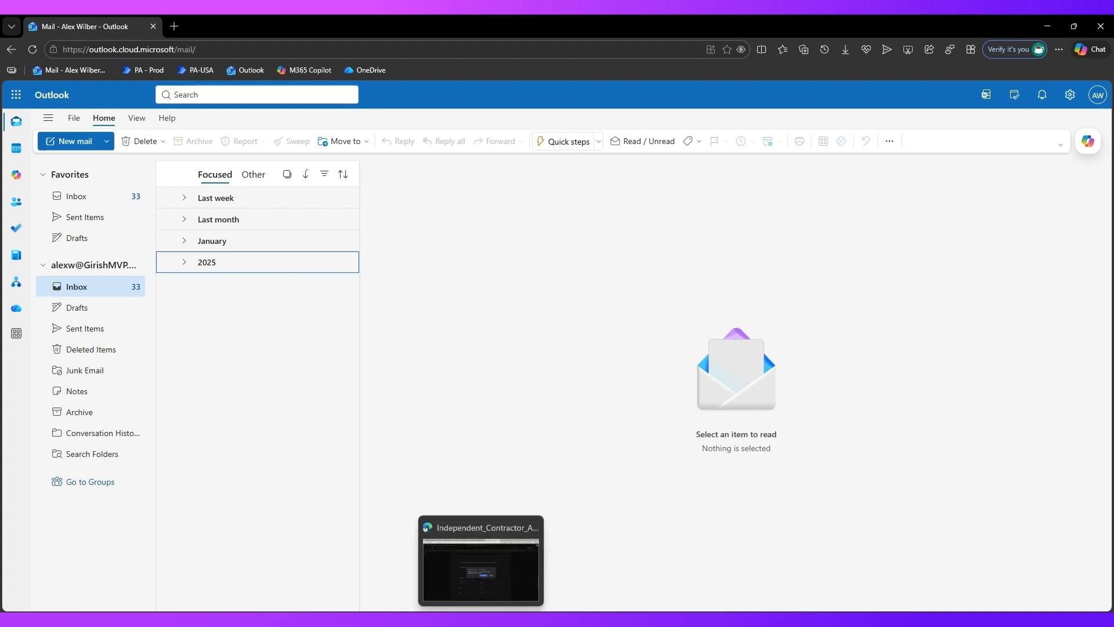
pyautogui.click(481, 621)
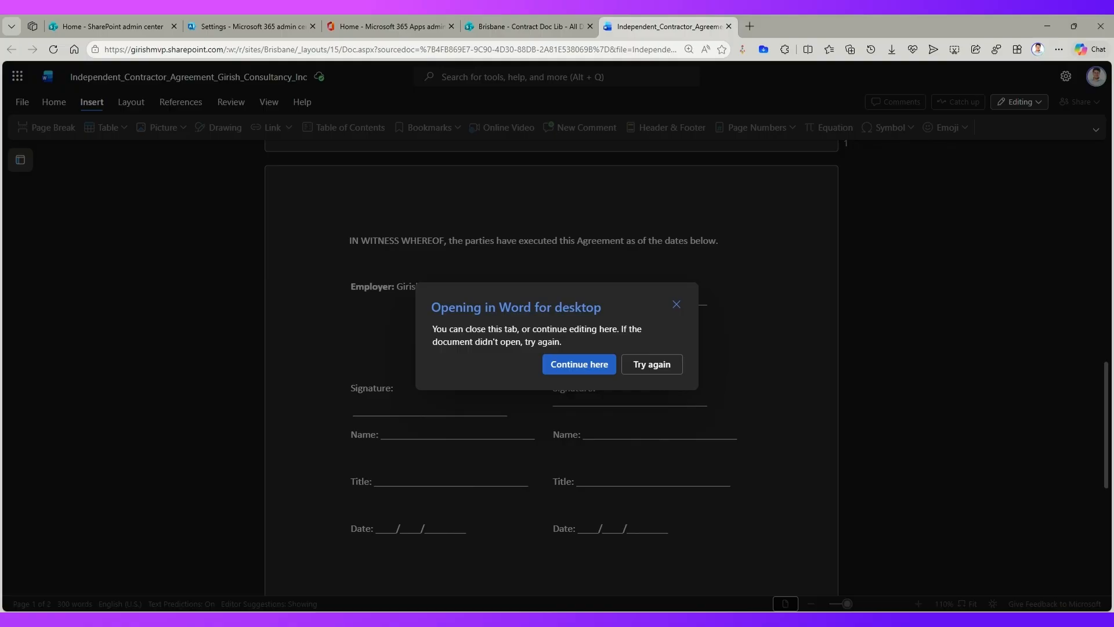
pyautogui.click(749, 26)
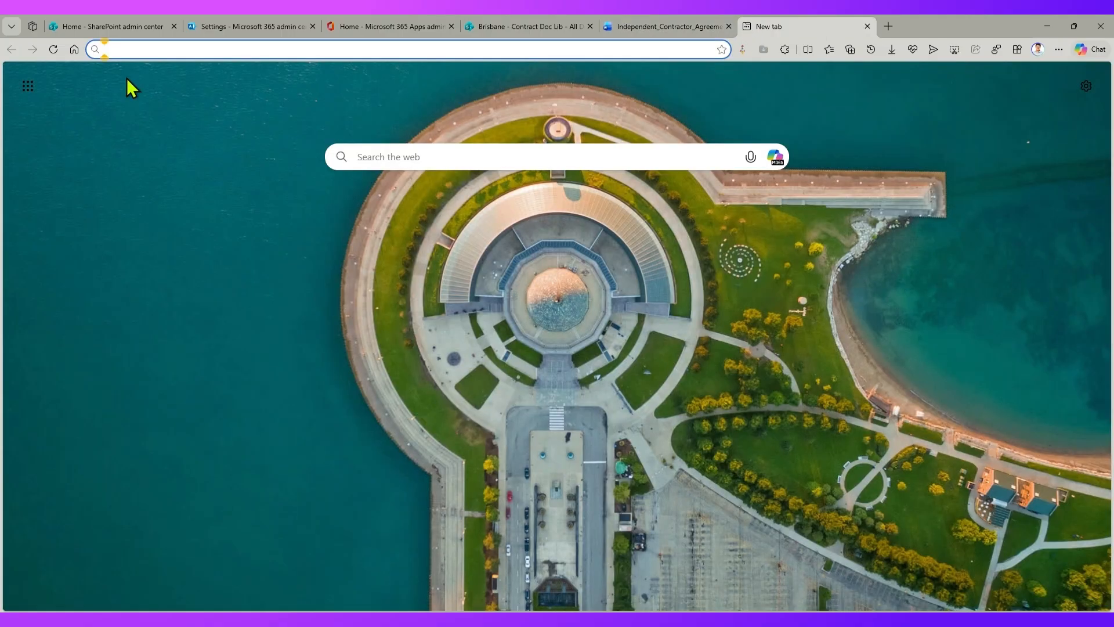
pyautogui.hotkey('ctrl', 'shift', 'b')
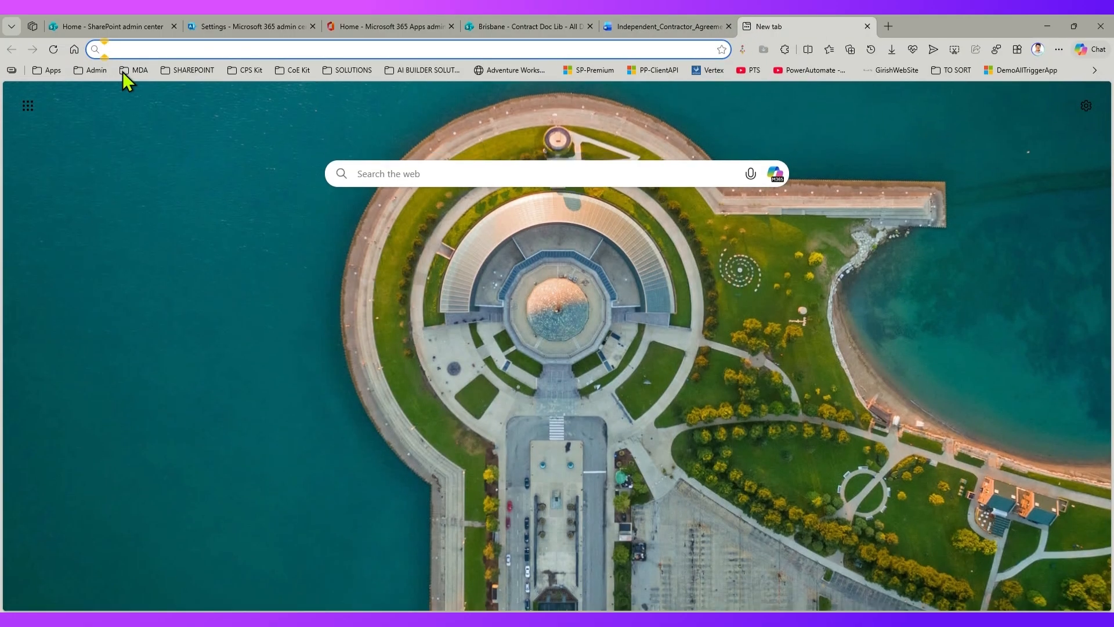
pyautogui.click(52, 70)
pyautogui.click(52, 90)
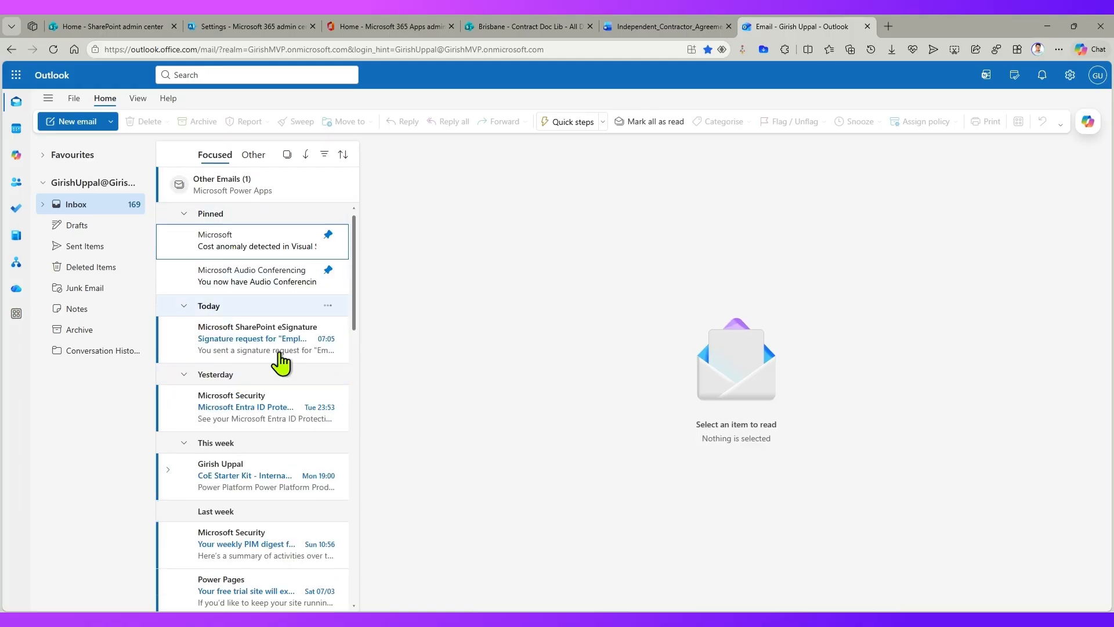
# Step: Open the sender's eSignature email for "Employer Contractor - Agreement Signing" and review its heading and message
pyautogui.click(235, 335)
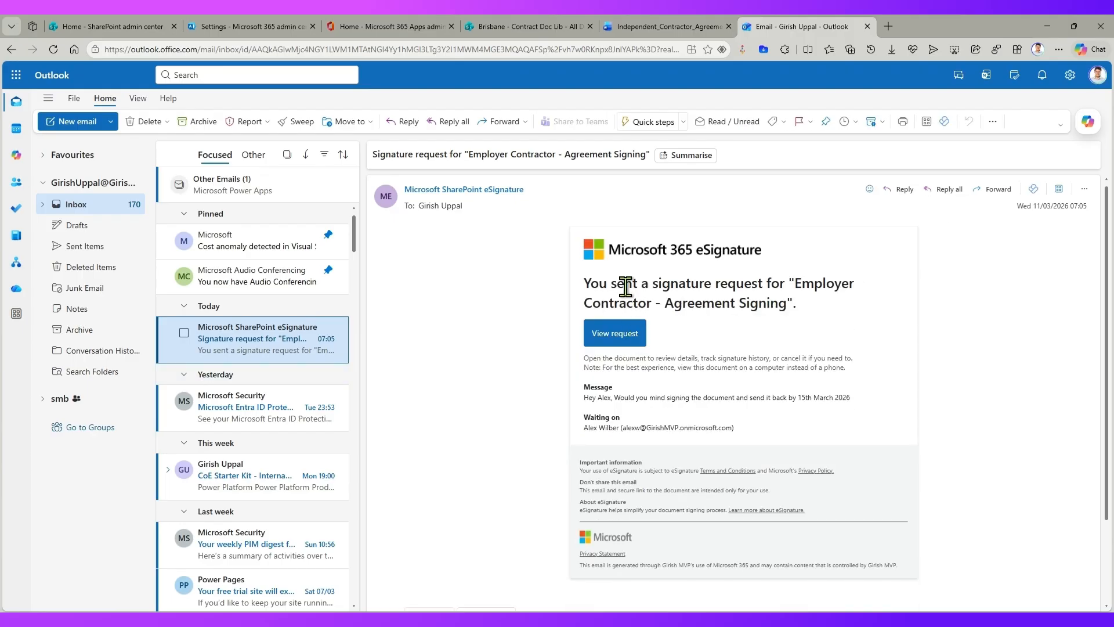
pyautogui.moveTo(616, 284)
pyautogui.mouseDown()
pyautogui.moveTo(788, 281)
pyautogui.moveTo(808, 308)
pyautogui.moveTo(738, 280)
pyautogui.moveTo(796, 304)
pyautogui.mouseUp()
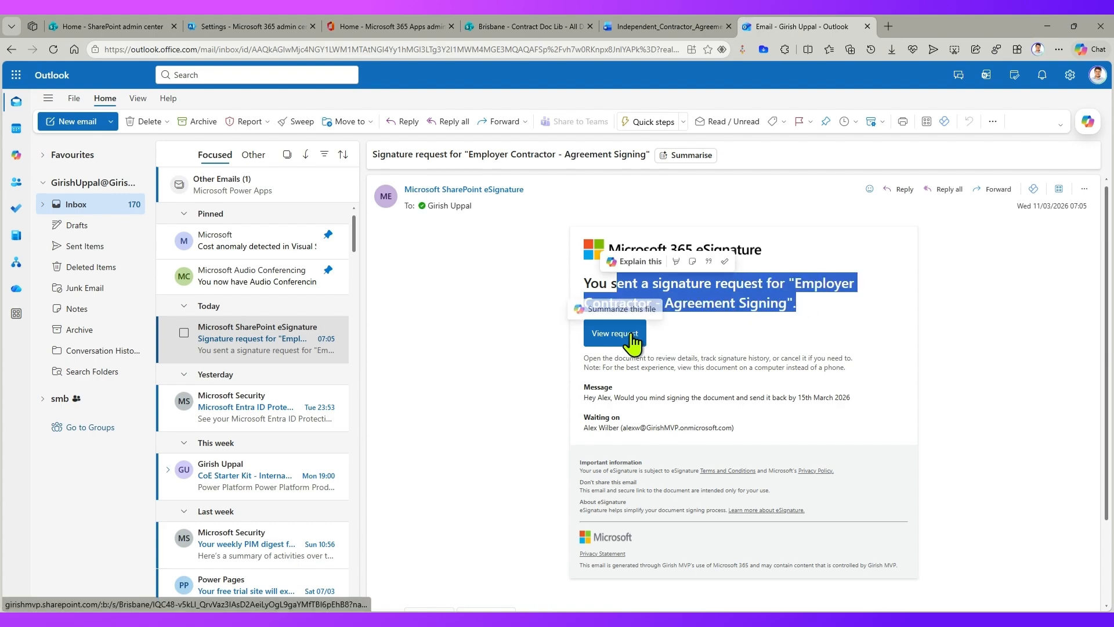
pyautogui.moveTo(619, 397); pyautogui.dragTo(669, 398)
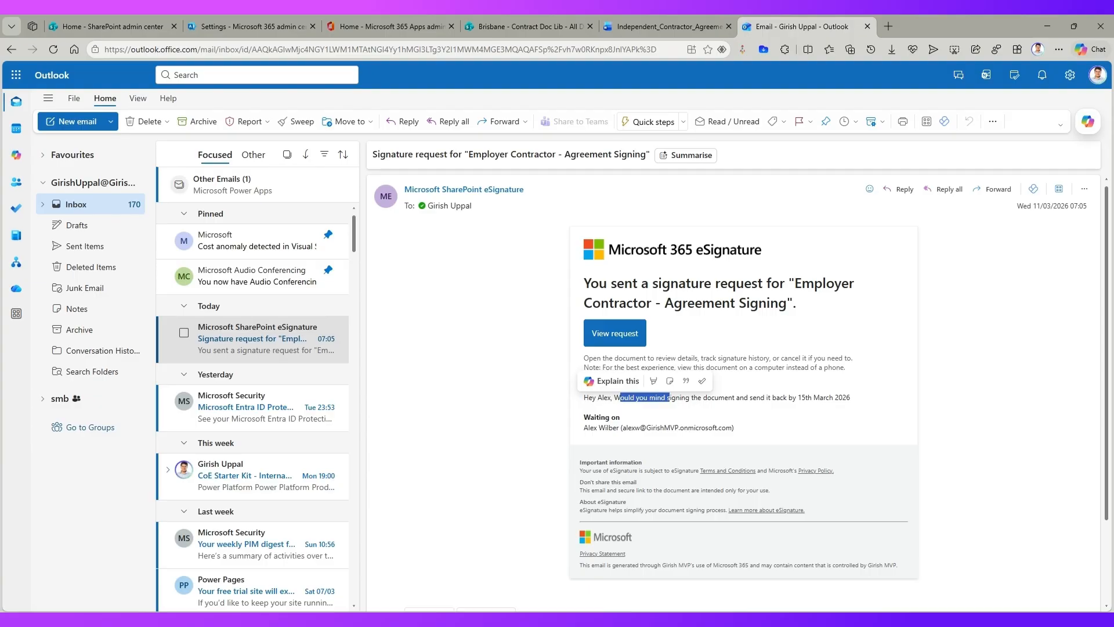
# Step: Switch to the recipient's Outlook mailbox, open the signature request email and review its message and waiting-on details
pyautogui.click(476, 619)
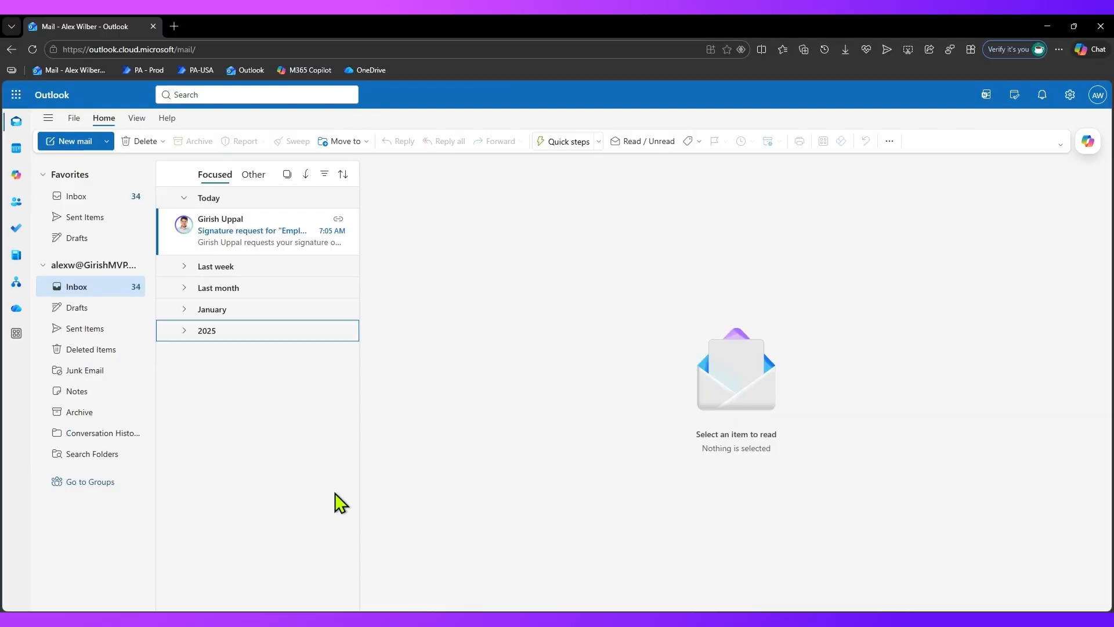
pyautogui.click(209, 228)
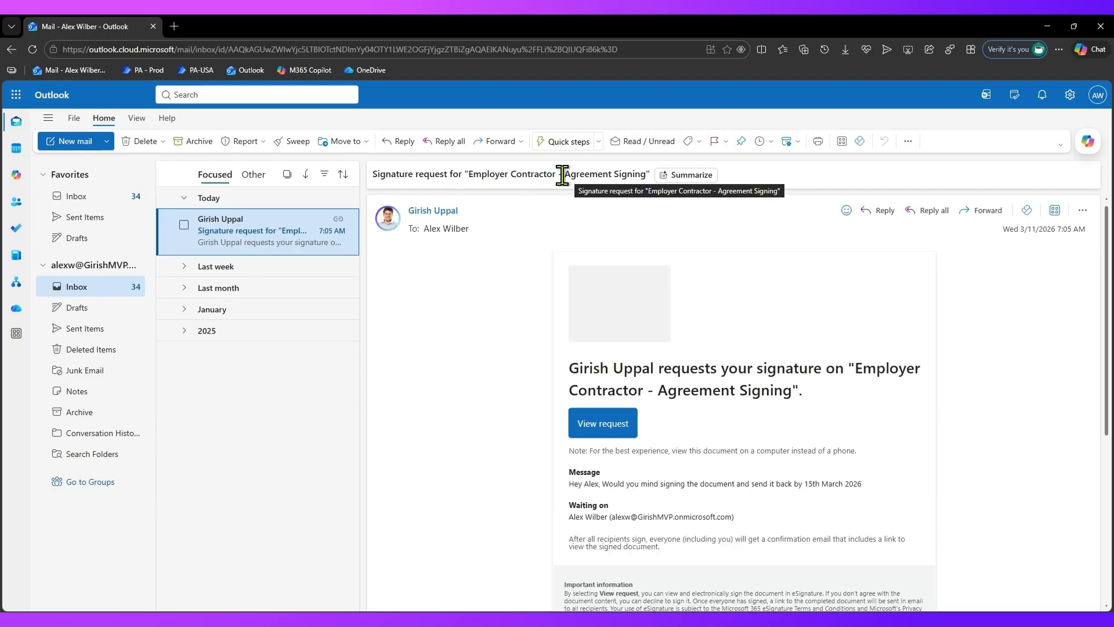
pyautogui.moveTo(596, 429); pyautogui.dragTo(703, 429)
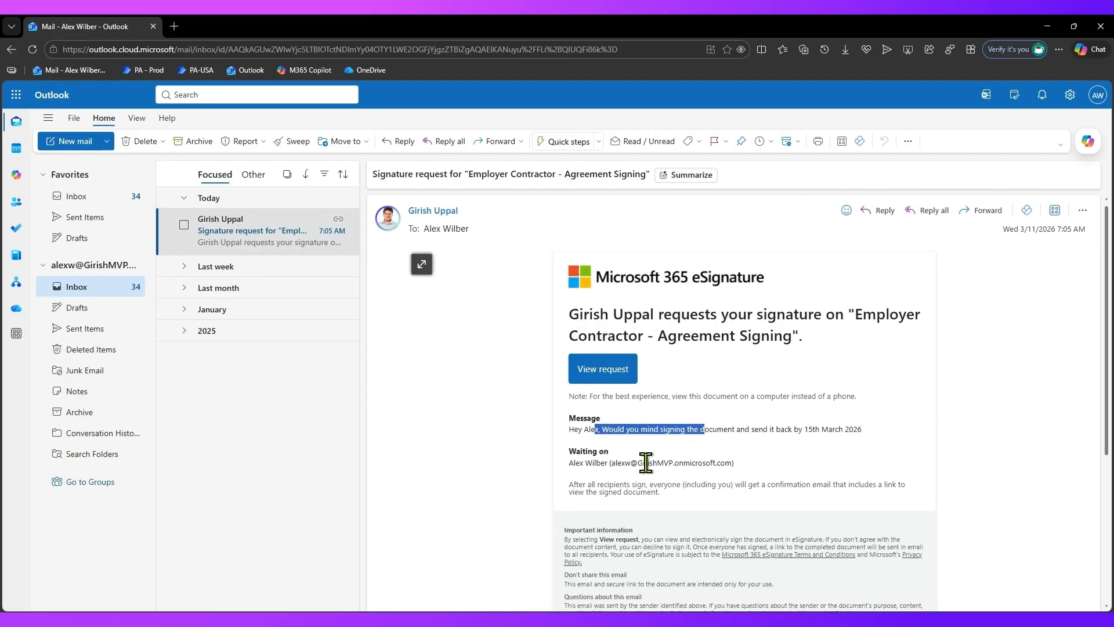
pyautogui.moveTo(621, 463); pyautogui.dragTo(679, 463)
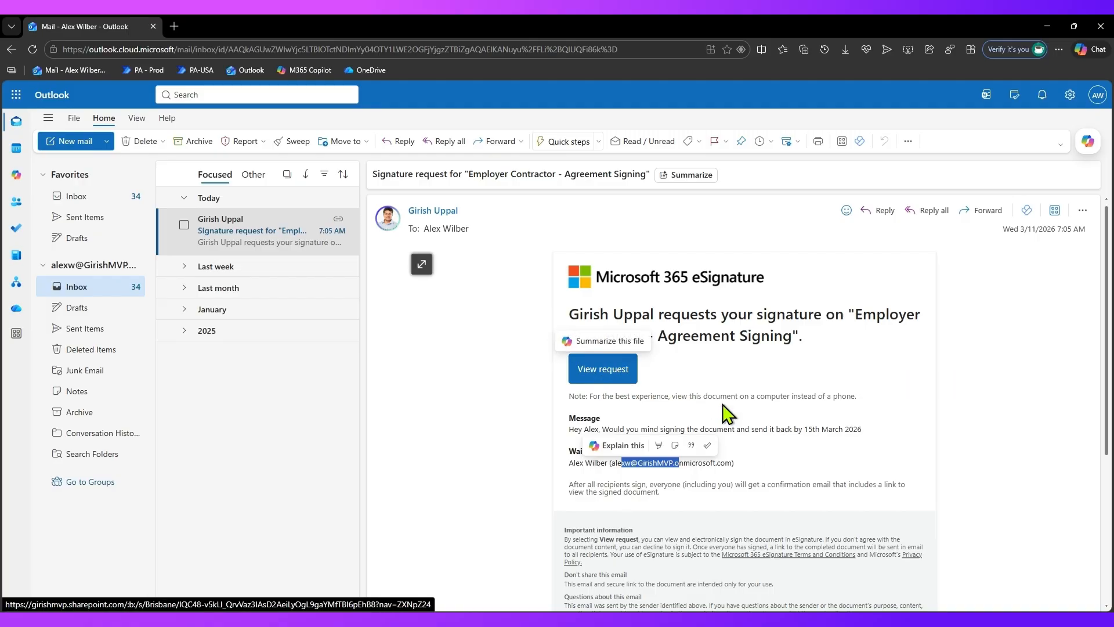
pyautogui.scroll(-6, 722, 415)
pyautogui.scroll(6, 660, 393)
# Step: View the signature request with the recipient's signed-in account and agree to the Microsoft 365 eSignature Terms and Conditions
pyautogui.click(610, 371)
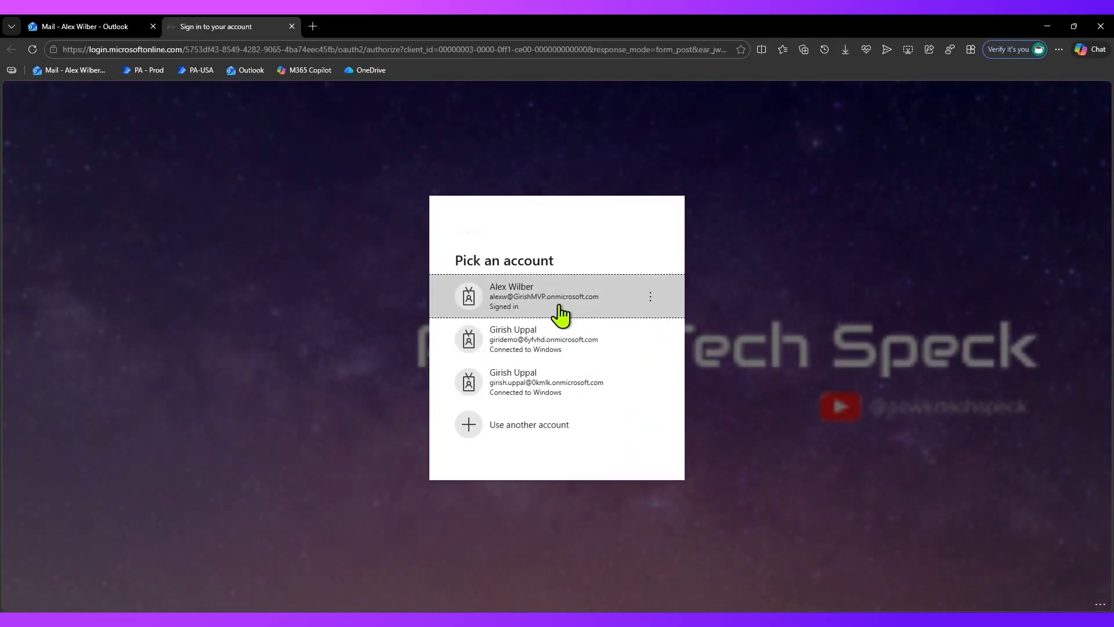
pyautogui.click(561, 315)
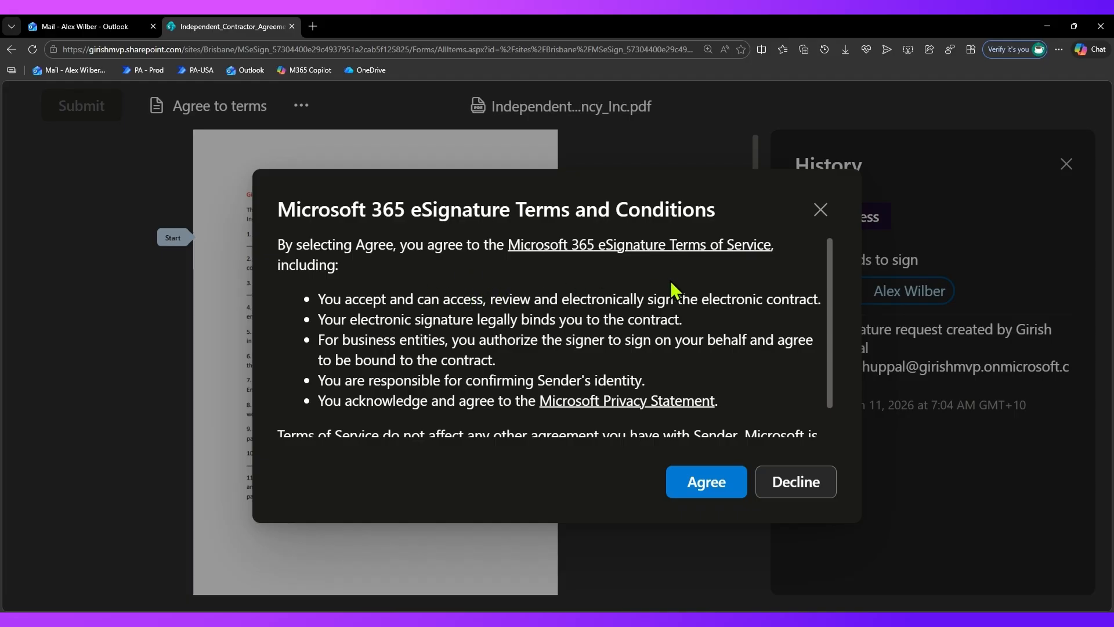
pyautogui.scroll(-1, 587, 290)
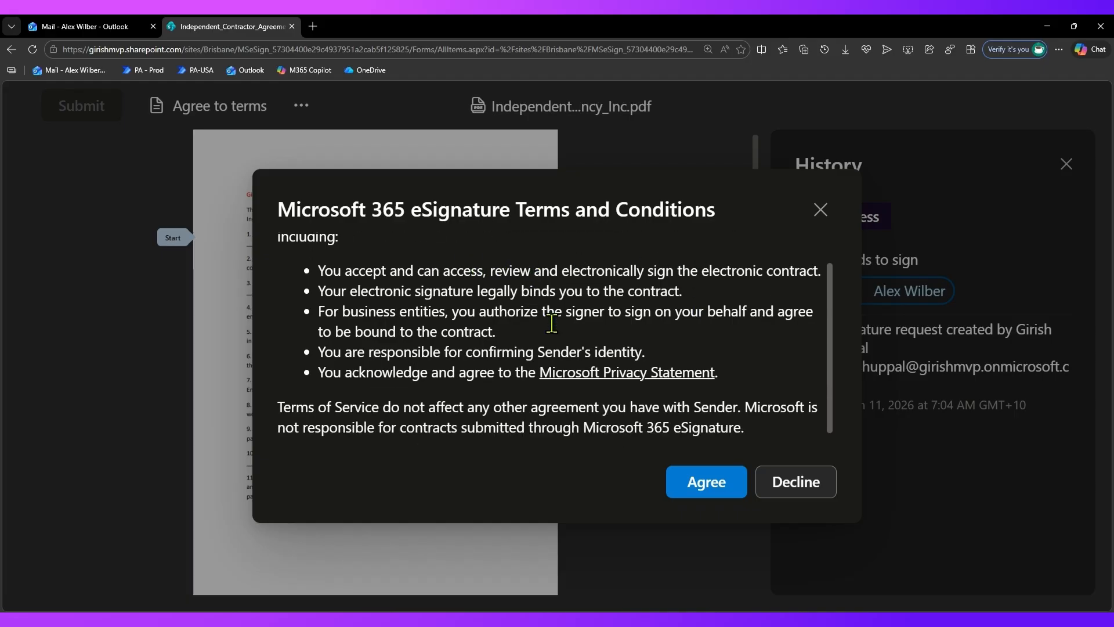
pyautogui.click(715, 481)
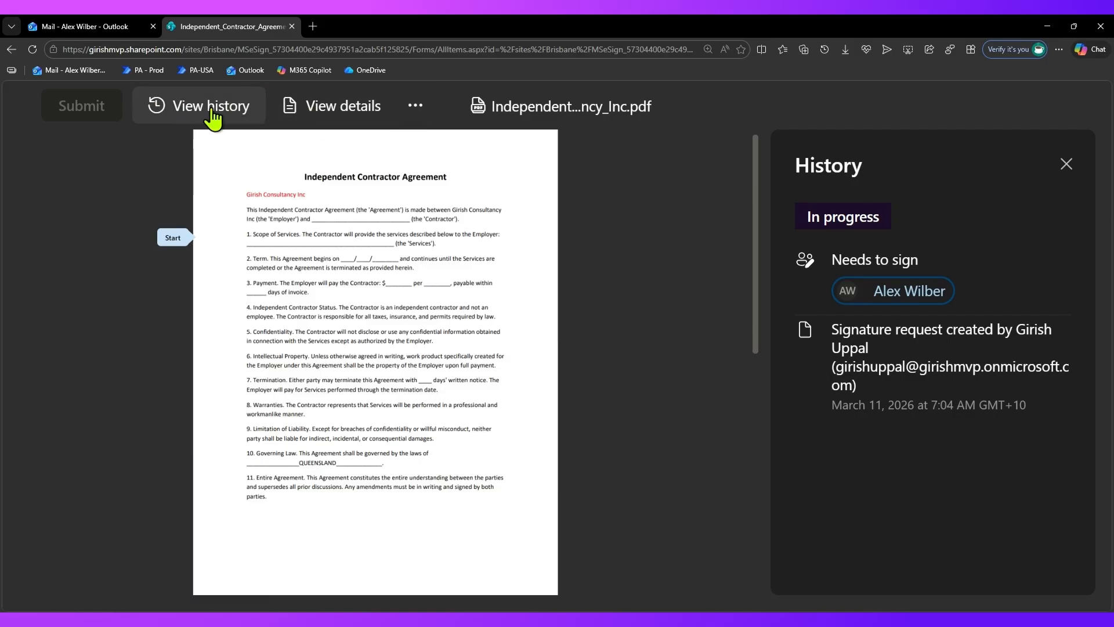
# Step: Examine the agreement's signature fields, the request's history and details, and the additional options for declining, downloading or printing
pyautogui.scroll(-10, 448, 315)
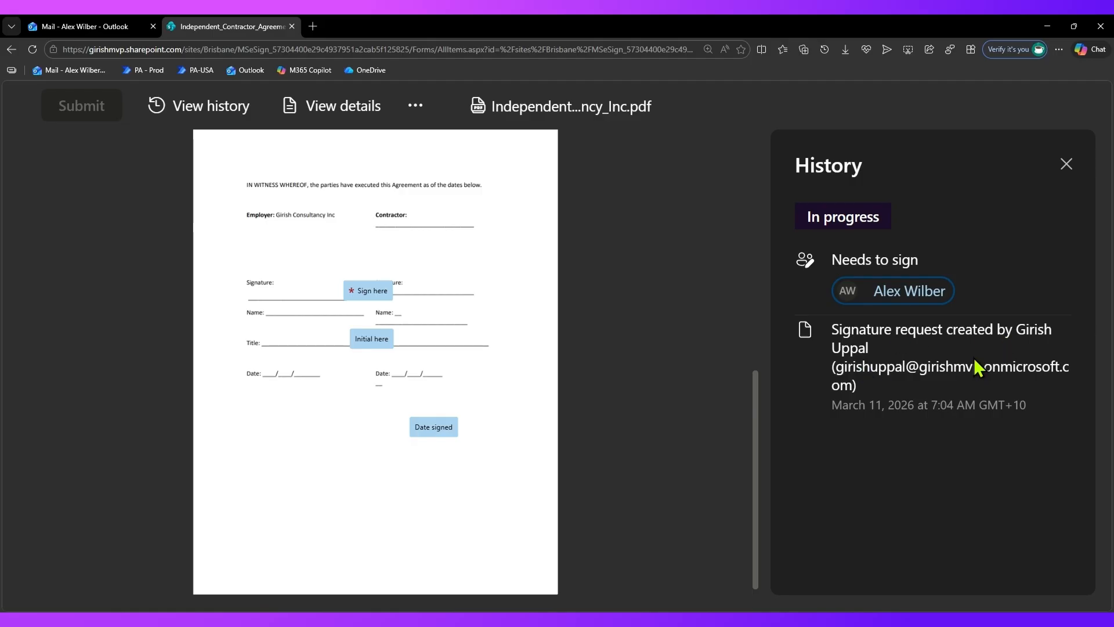
pyautogui.click(185, 109)
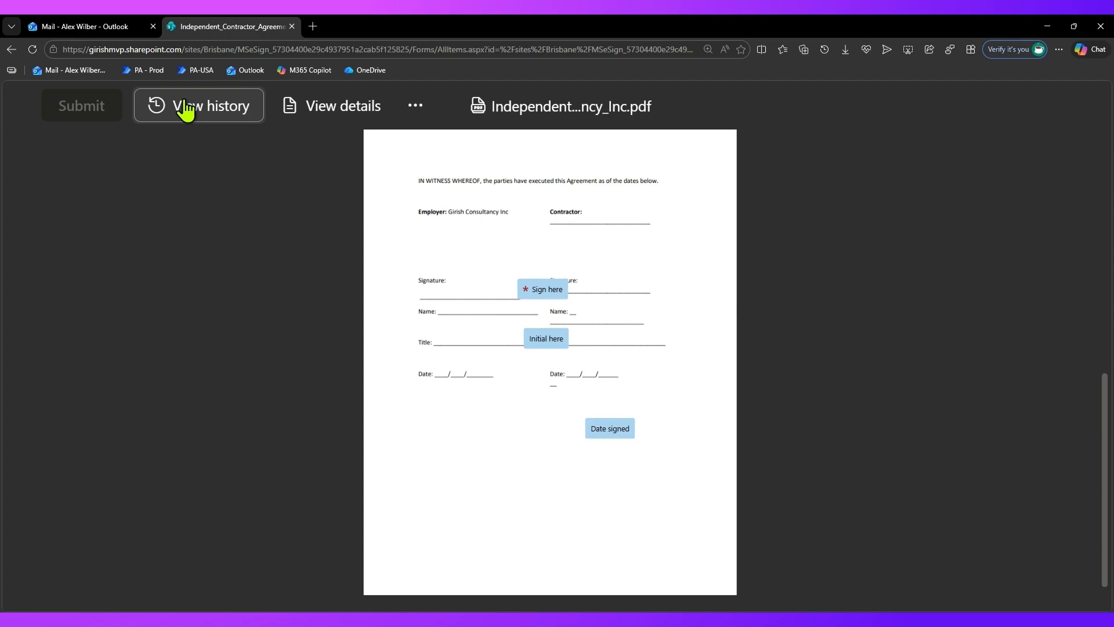
pyautogui.click(184, 109)
pyautogui.click(186, 108)
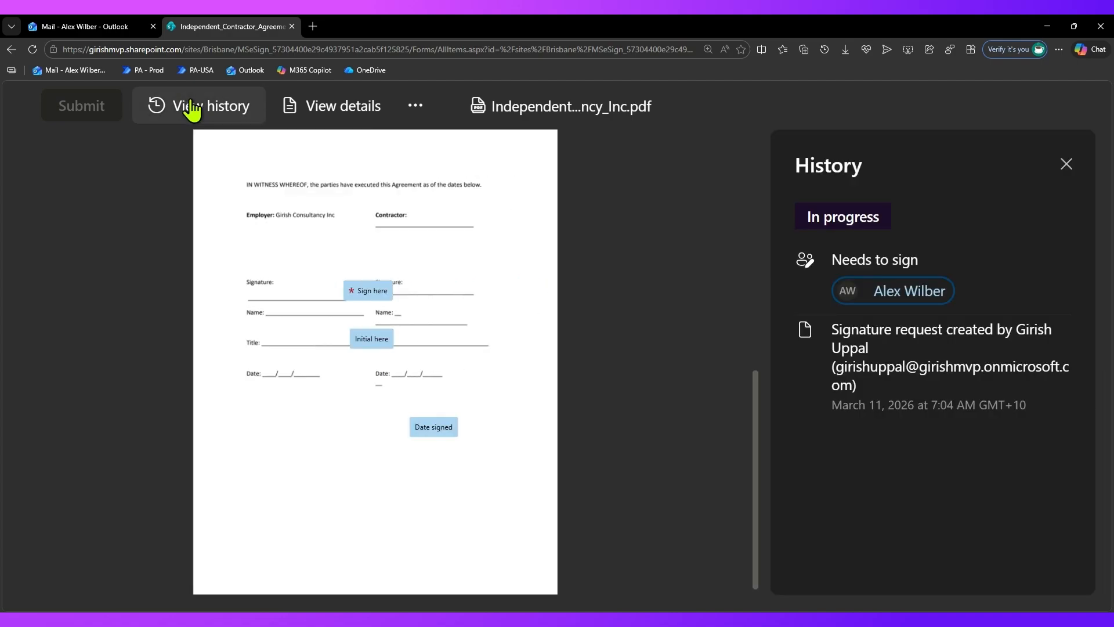
pyautogui.click(339, 104)
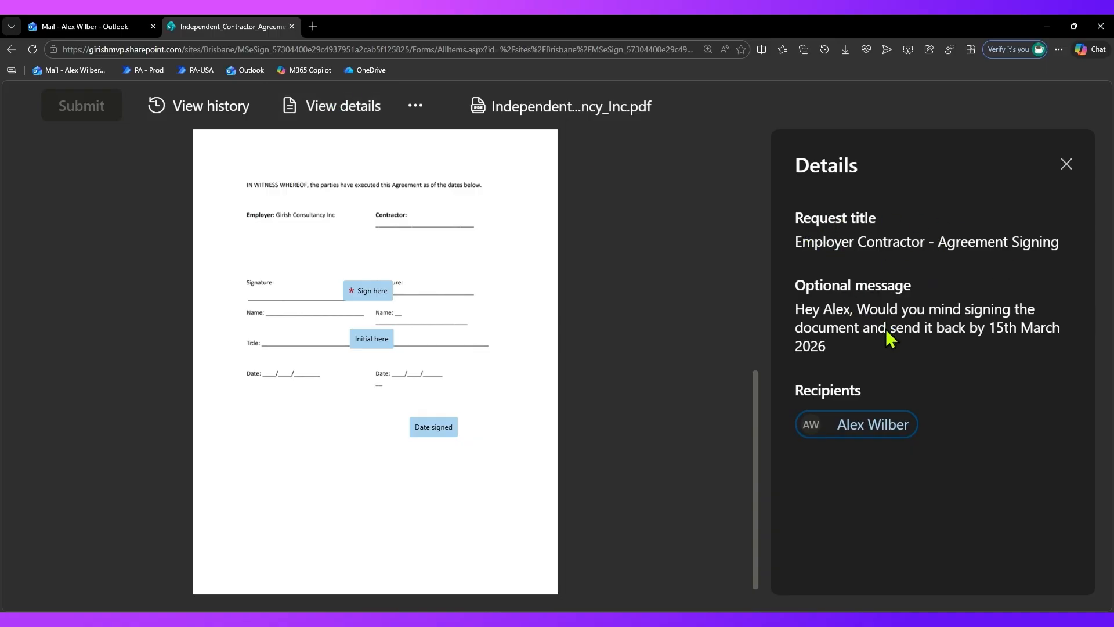
pyautogui.click(415, 107)
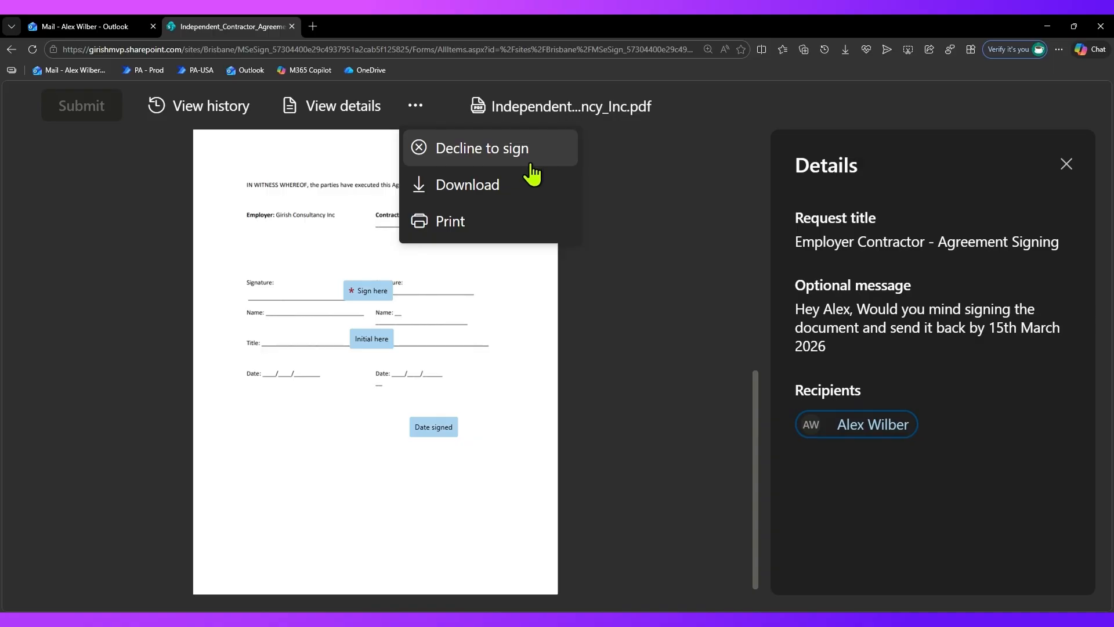
pyautogui.click(649, 287)
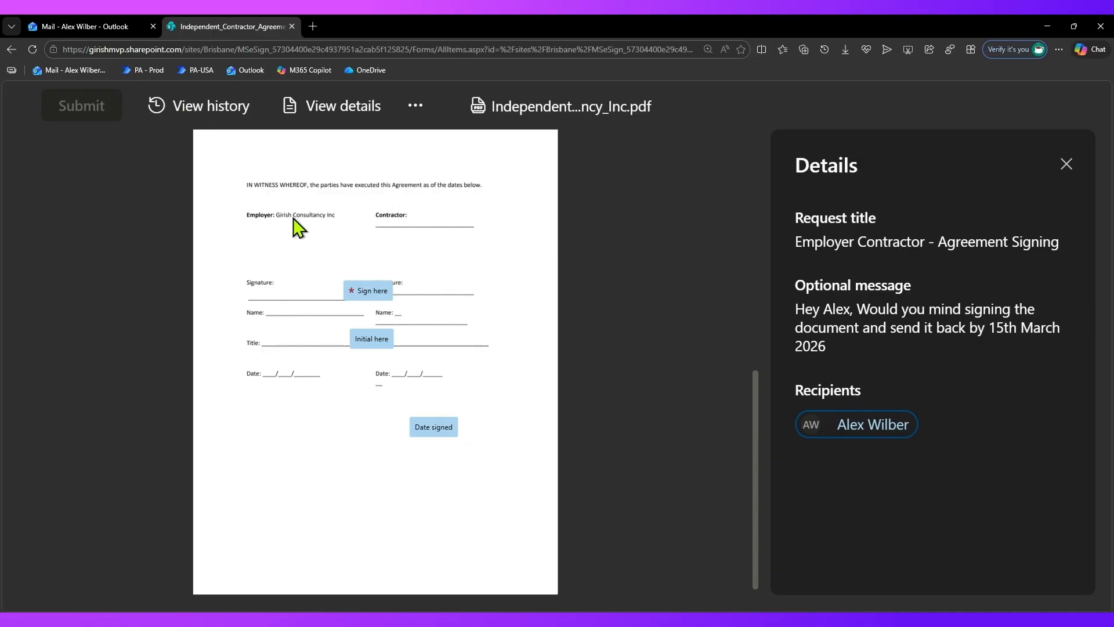
pyautogui.click(157, 106)
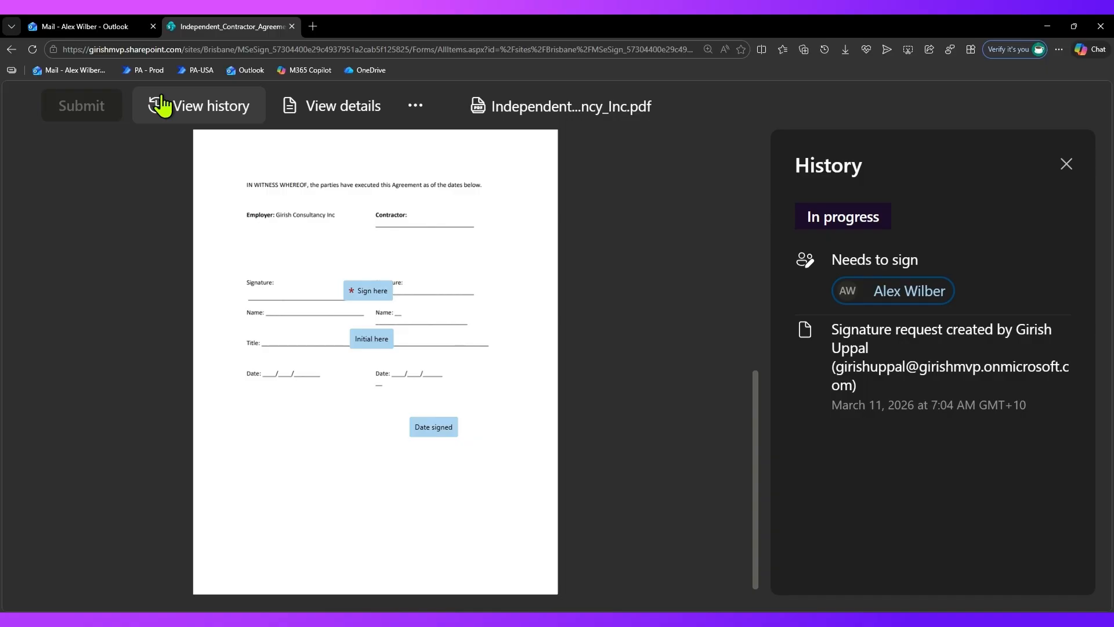
# Step: Try a typed signature in the agreement's signature field, using the signer's full name in Fairwater Script
pyautogui.click(371, 293)
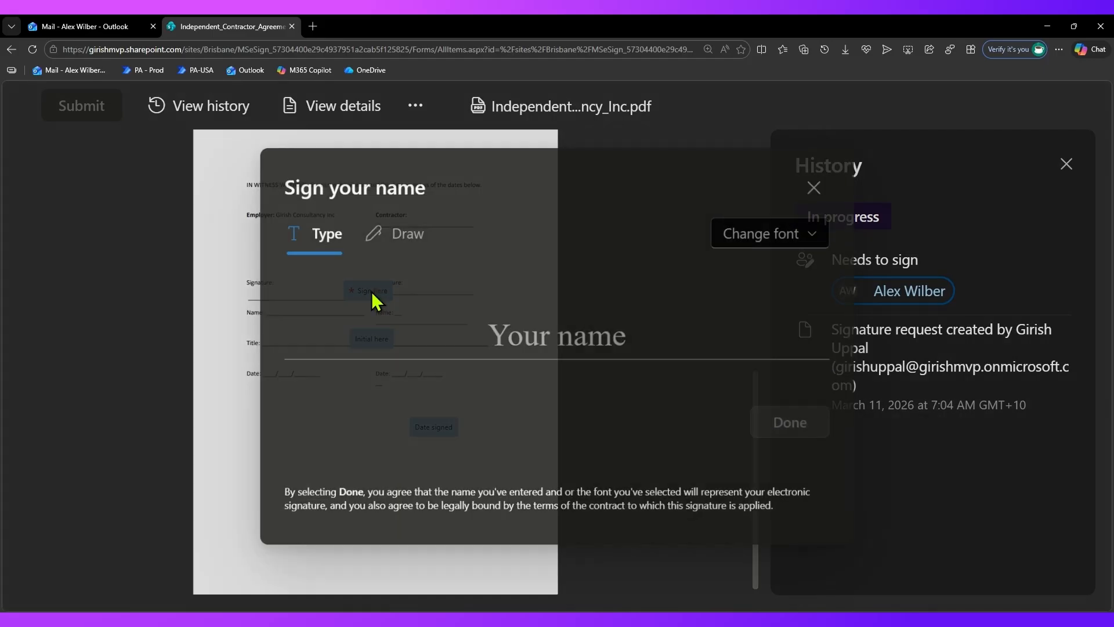
pyautogui.click(552, 348)
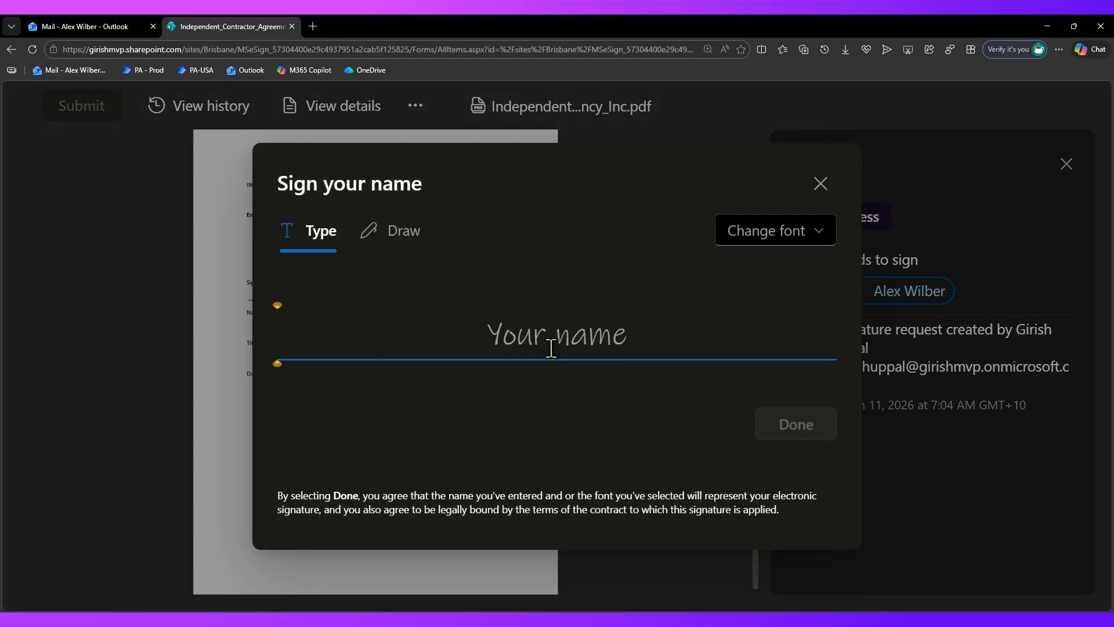
pyautogui.write('Ale')
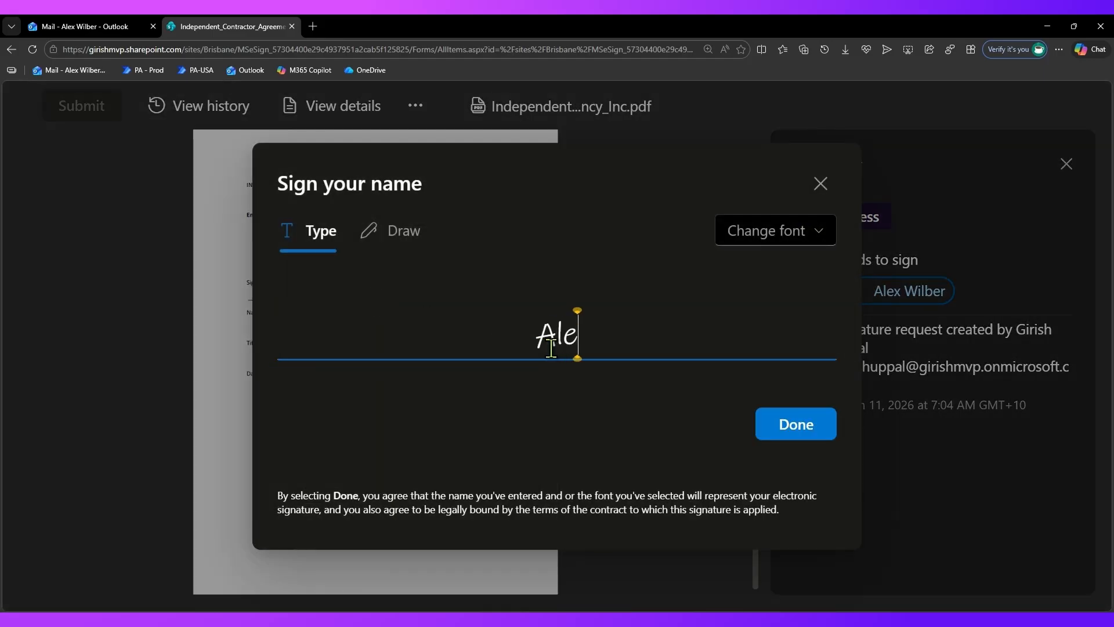
pyautogui.write('x Wi')
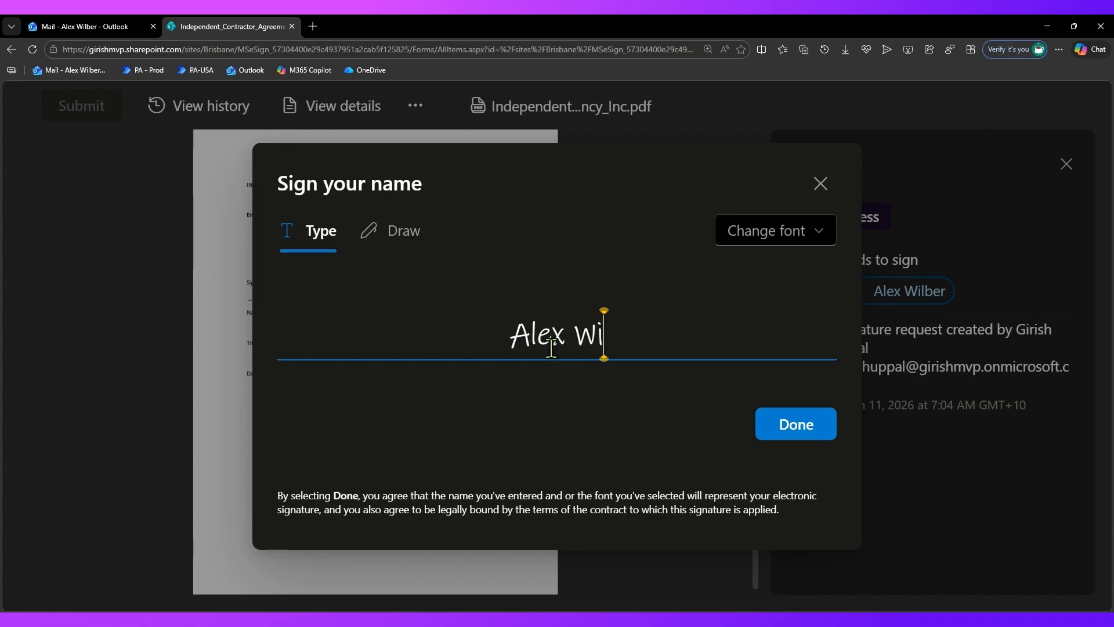
pyautogui.write('lber Max')
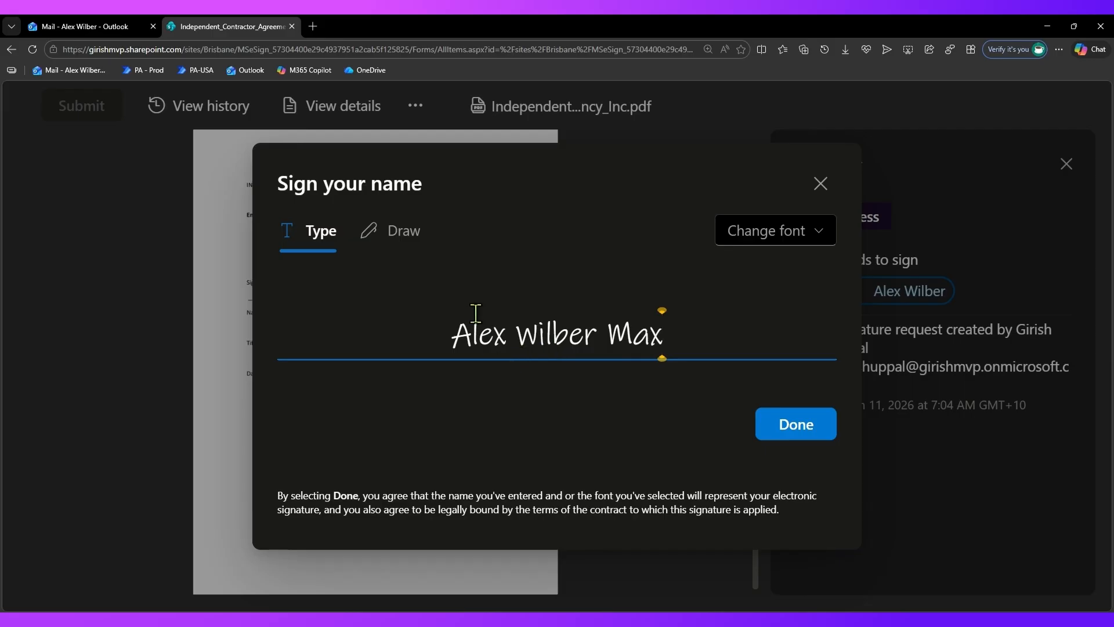
pyautogui.click(772, 238)
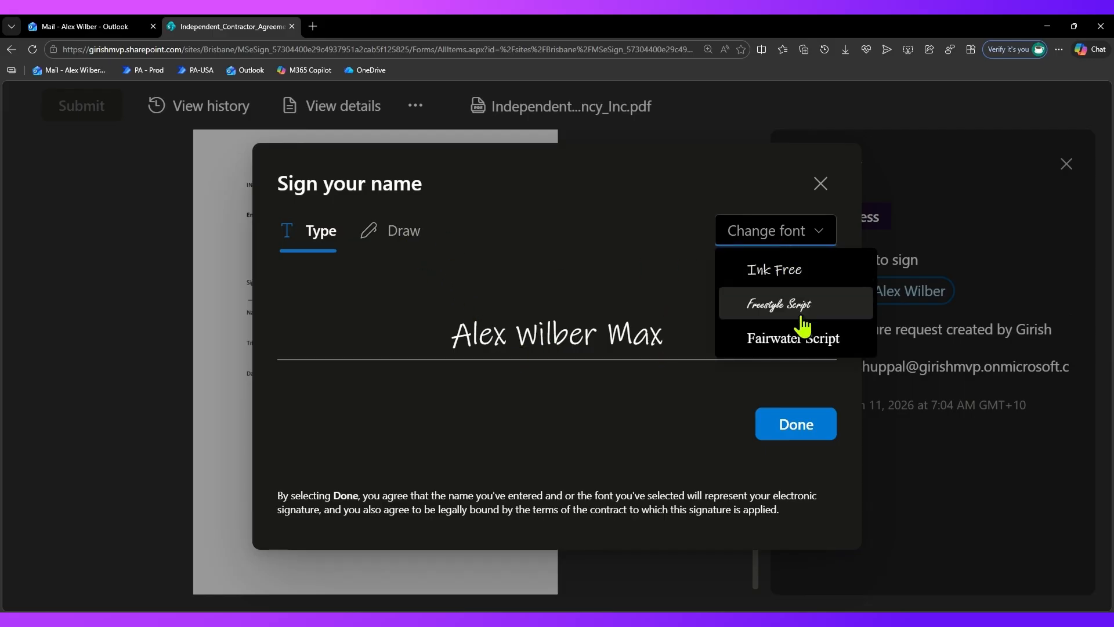
pyautogui.click(807, 347)
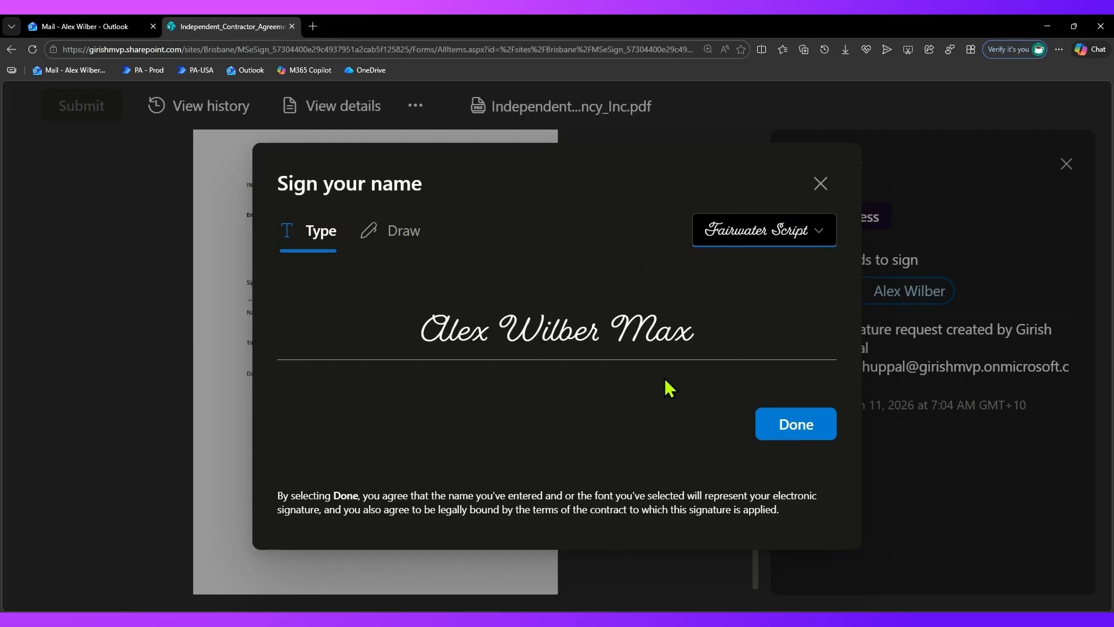
pyautogui.moveTo(500, 333); pyautogui.dragTo(528, 336)
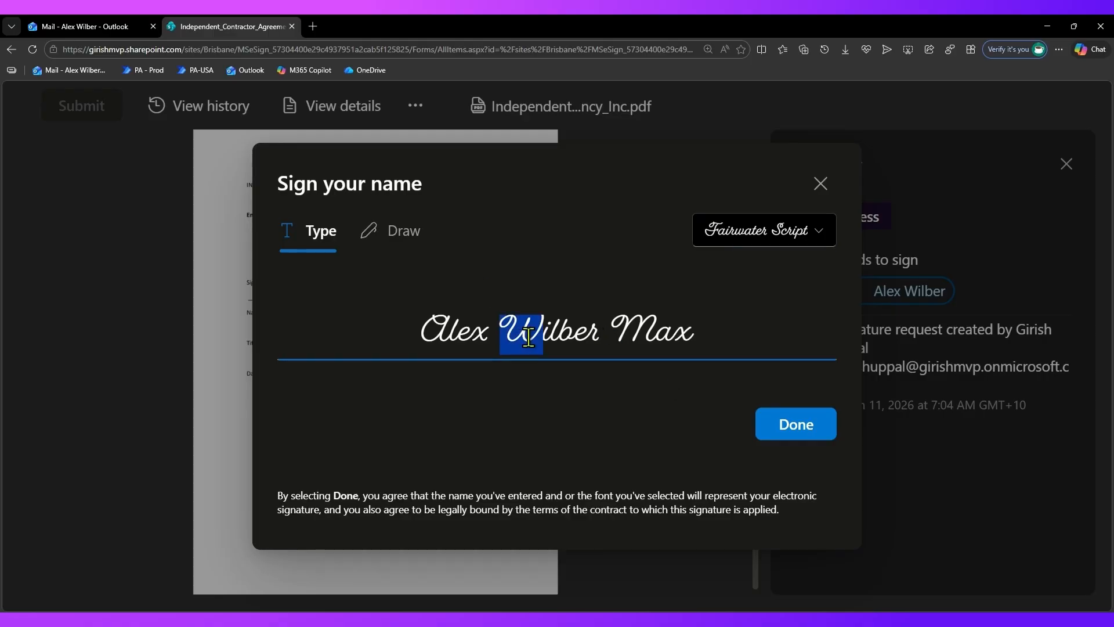
pyautogui.tripleClick(532, 337)
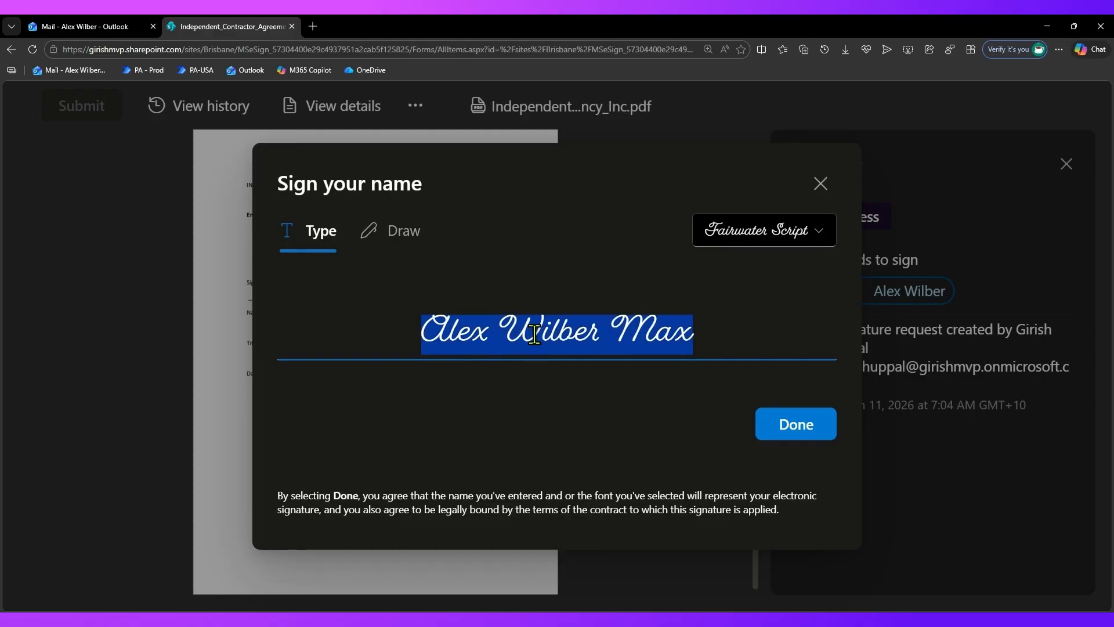
# Step: Draw the signer's handwritten signature with the red pen, apply it to the signature field and check it
pyautogui.click(409, 235)
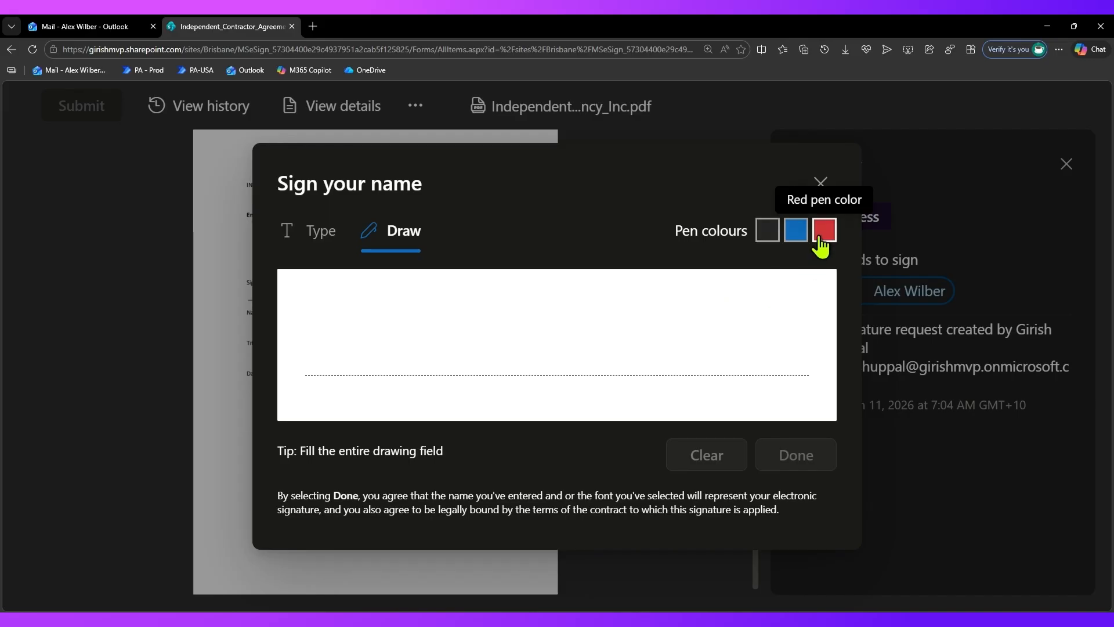
pyautogui.click(795, 238)
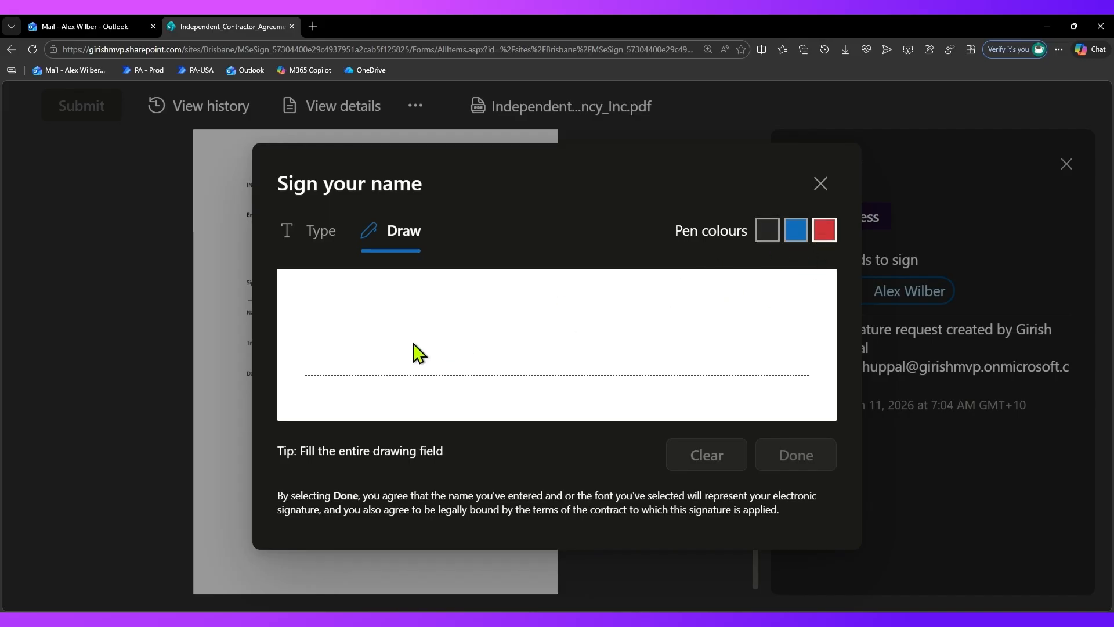
pyautogui.moveTo(387, 355)
pyautogui.mouseDown()
pyautogui.moveTo(485, 290)
pyautogui.moveTo(425, 350)
pyautogui.moveTo(493, 364)
pyautogui.moveTo(555, 346)
pyautogui.moveTo(560, 378)
pyautogui.moveTo(671, 299)
pyautogui.mouseUp()
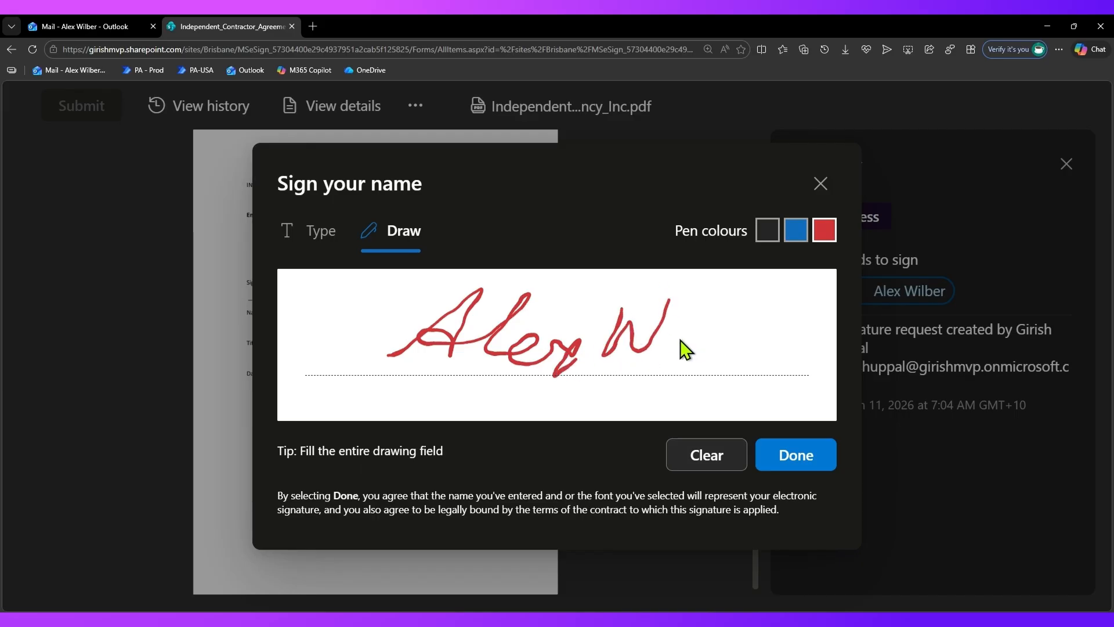
pyautogui.click(786, 456)
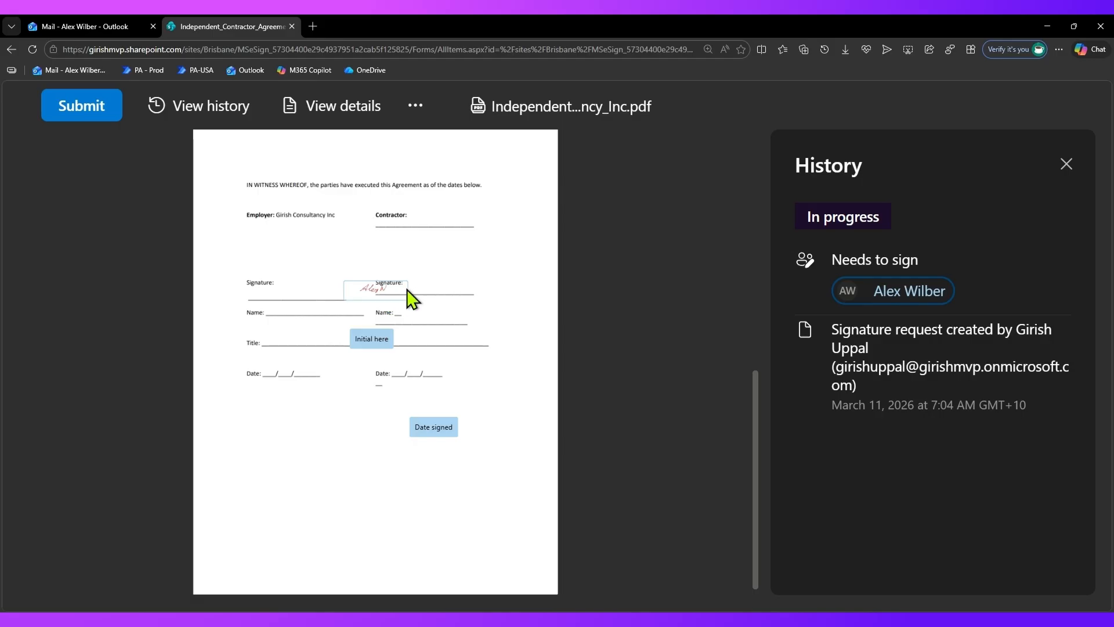
pyautogui.click(382, 291)
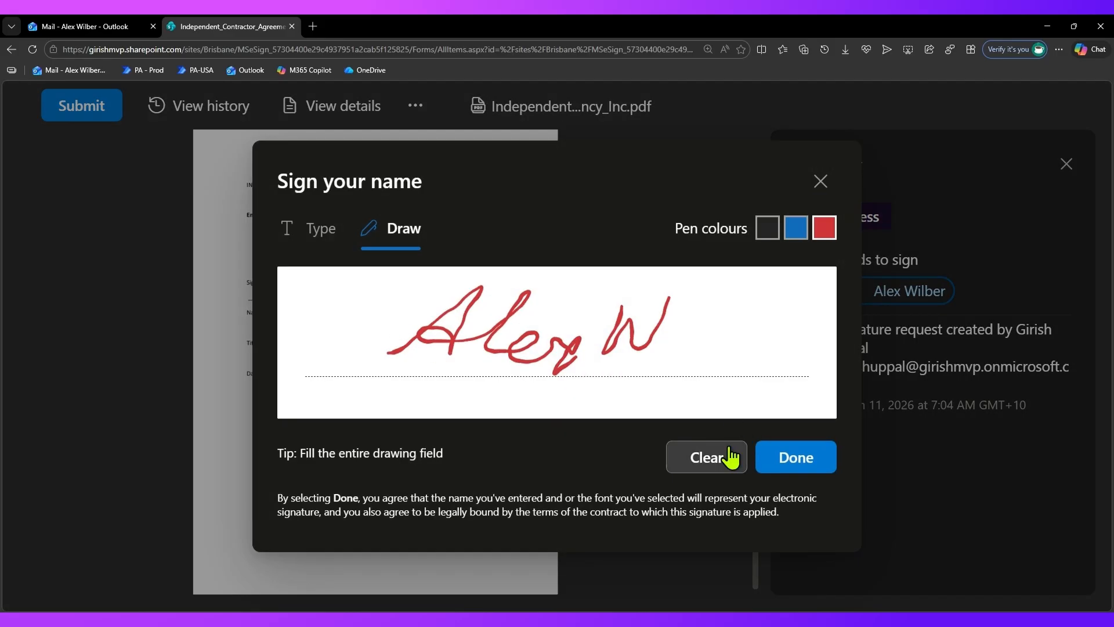
pyautogui.click(821, 181)
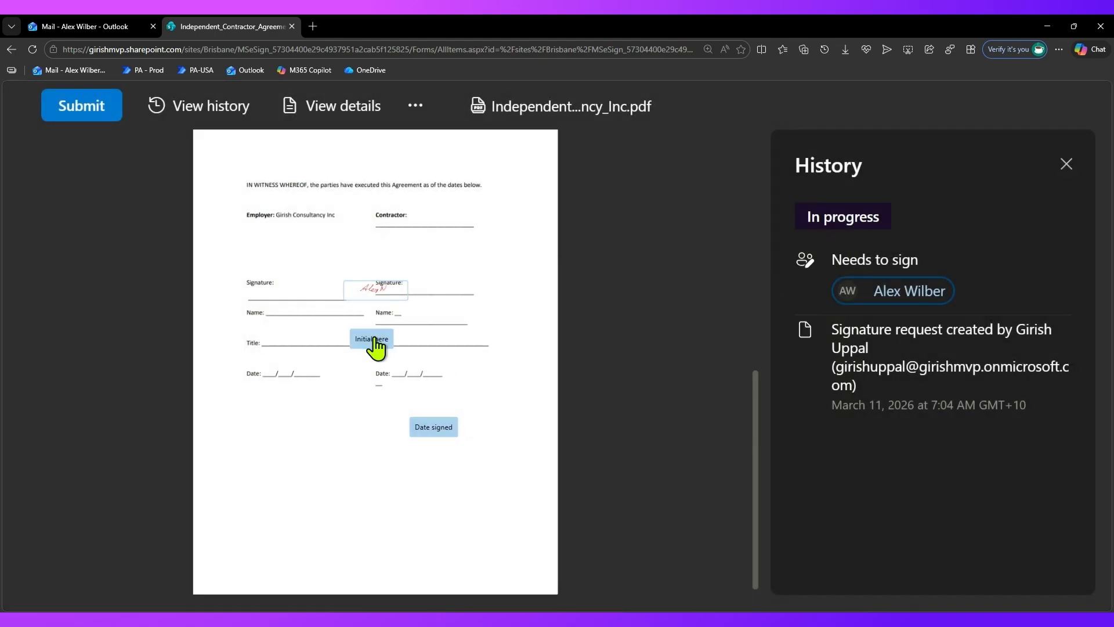
# Step: Fill in the initials field with the signer's three initials and add the signing date to the date field
pyautogui.click(372, 339)
pyautogui.click(598, 319)
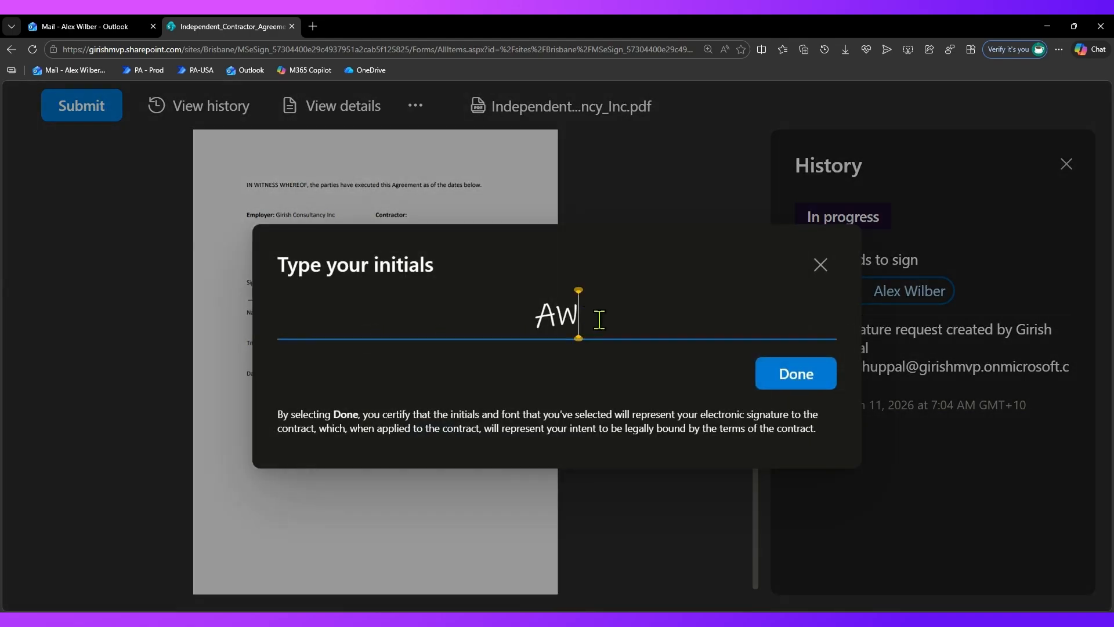
pyautogui.write('M')
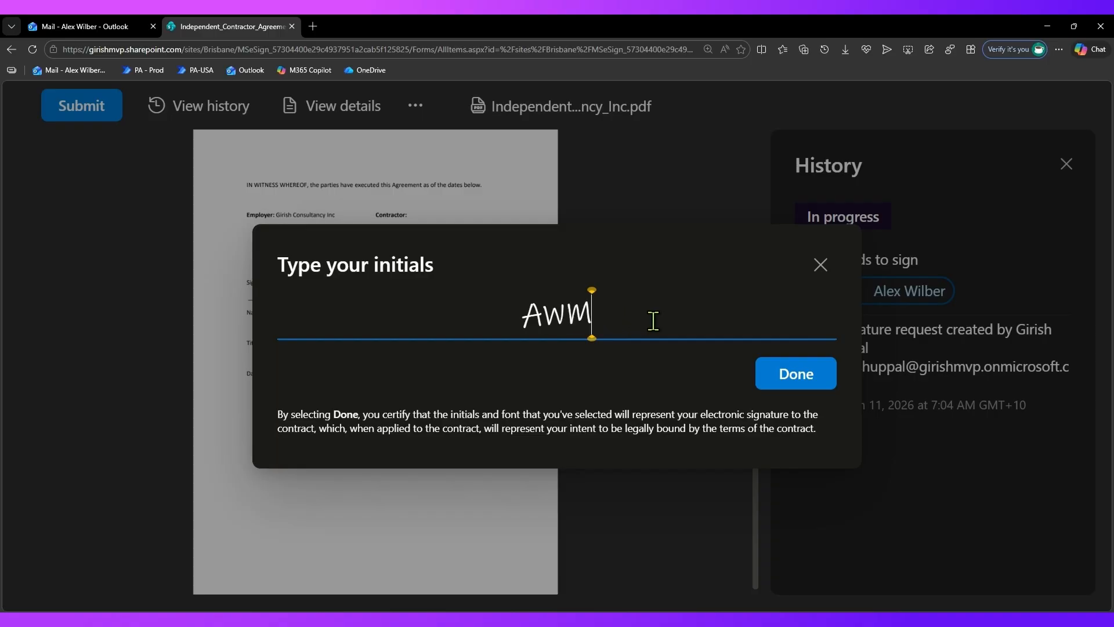
pyautogui.click(795, 374)
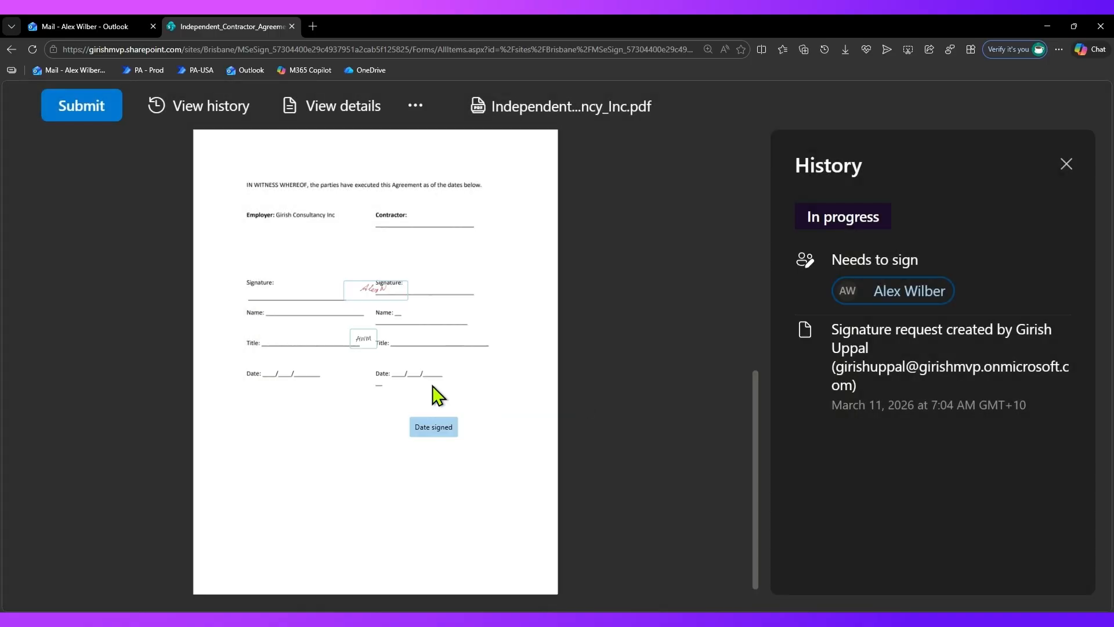
pyautogui.click(436, 430)
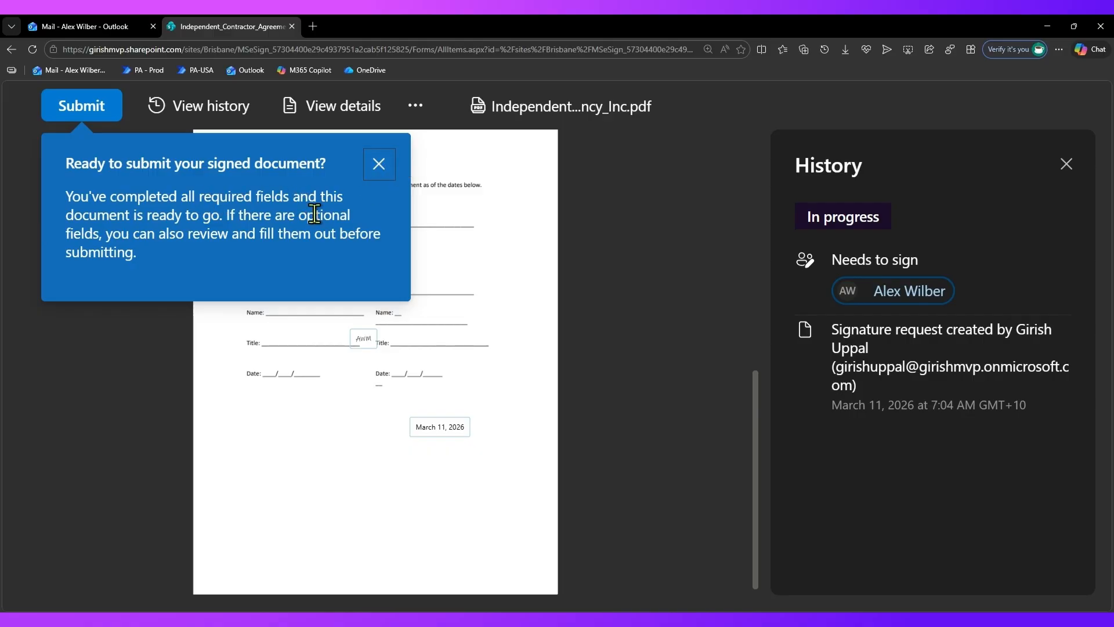
# Step: Submit the signed agreement, read the terms on withdrawing the electronic signature and acknowledge them
pyautogui.click(379, 163)
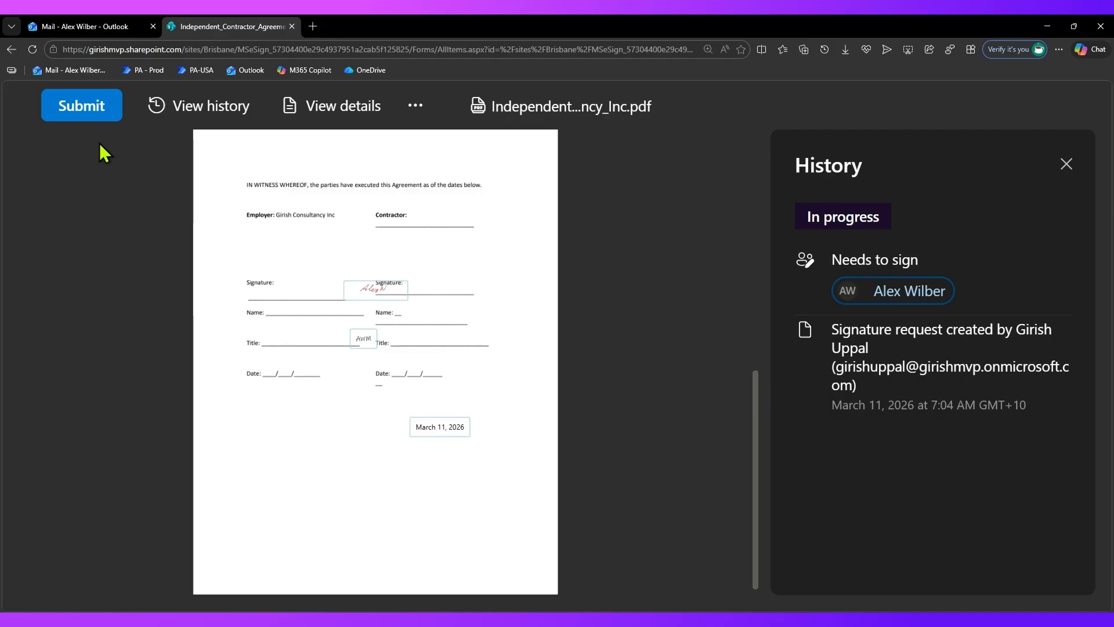
pyautogui.click(93, 110)
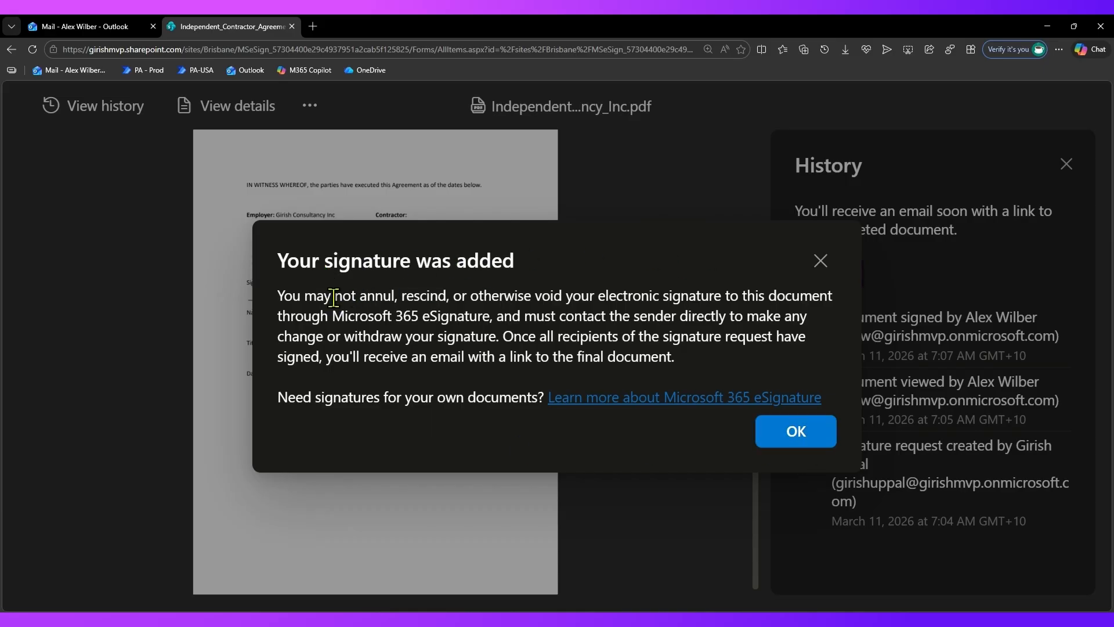
pyautogui.moveTo(361, 294); pyautogui.dragTo(446, 294)
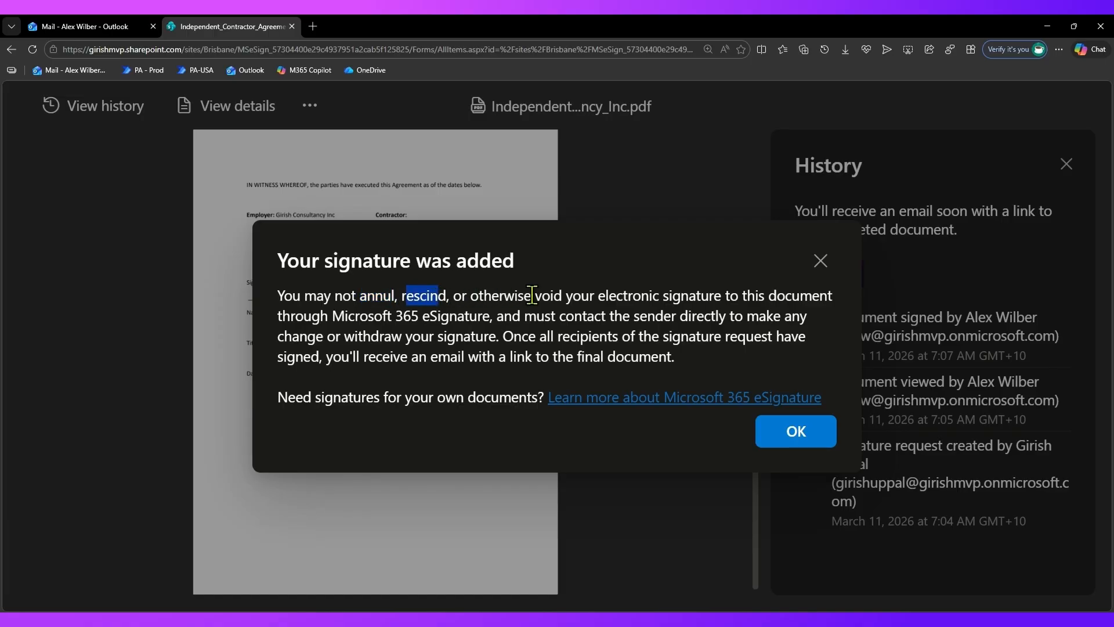
pyautogui.moveTo(581, 294); pyautogui.dragTo(741, 297)
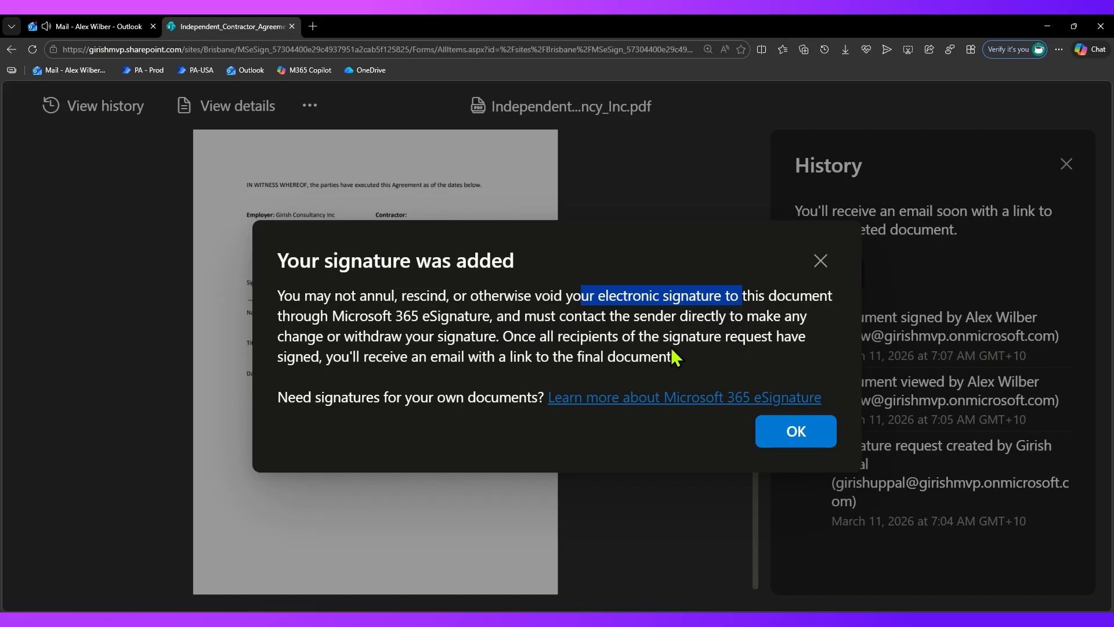
pyautogui.click(785, 429)
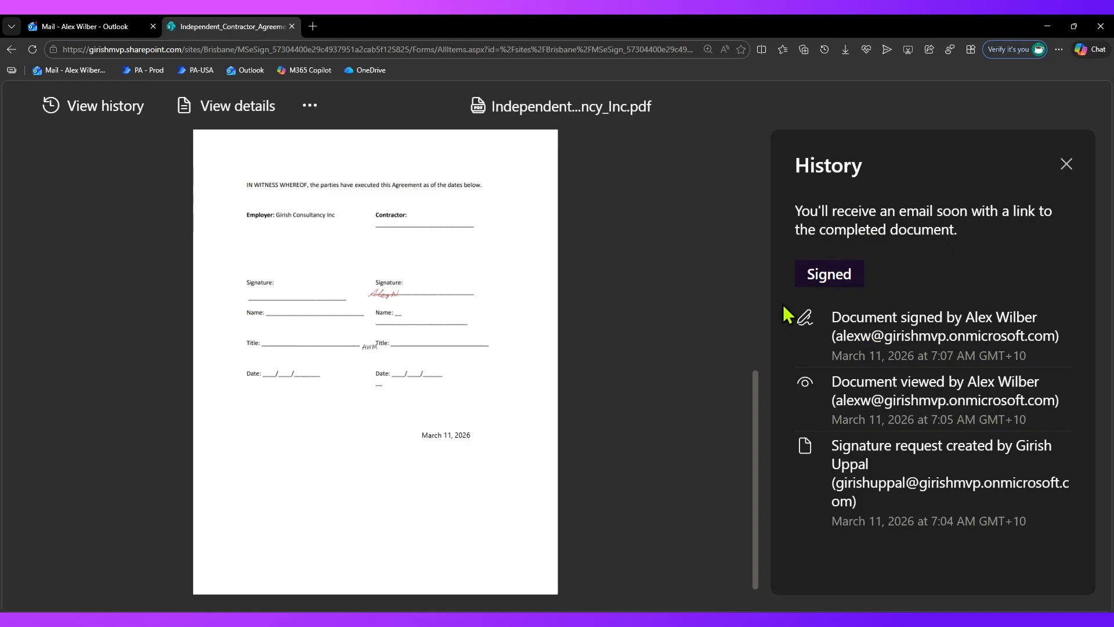
# Step: Open the recipient's confirmation email from Microsoft SharePoint eSignature, review it and view the signed request from it
pyautogui.click(68, 27)
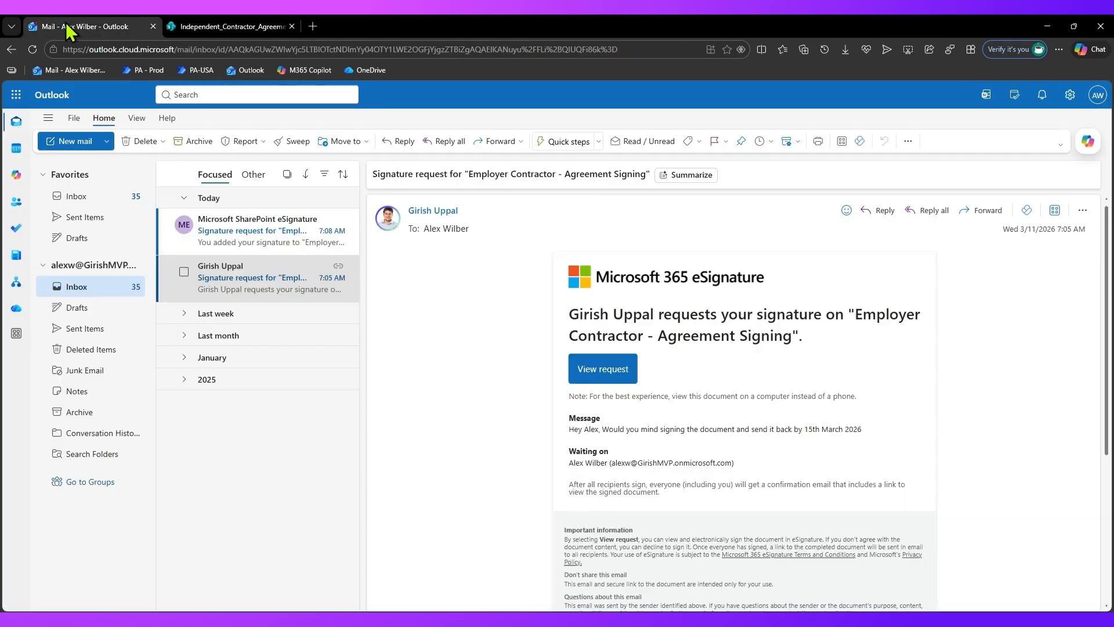
pyautogui.click(235, 226)
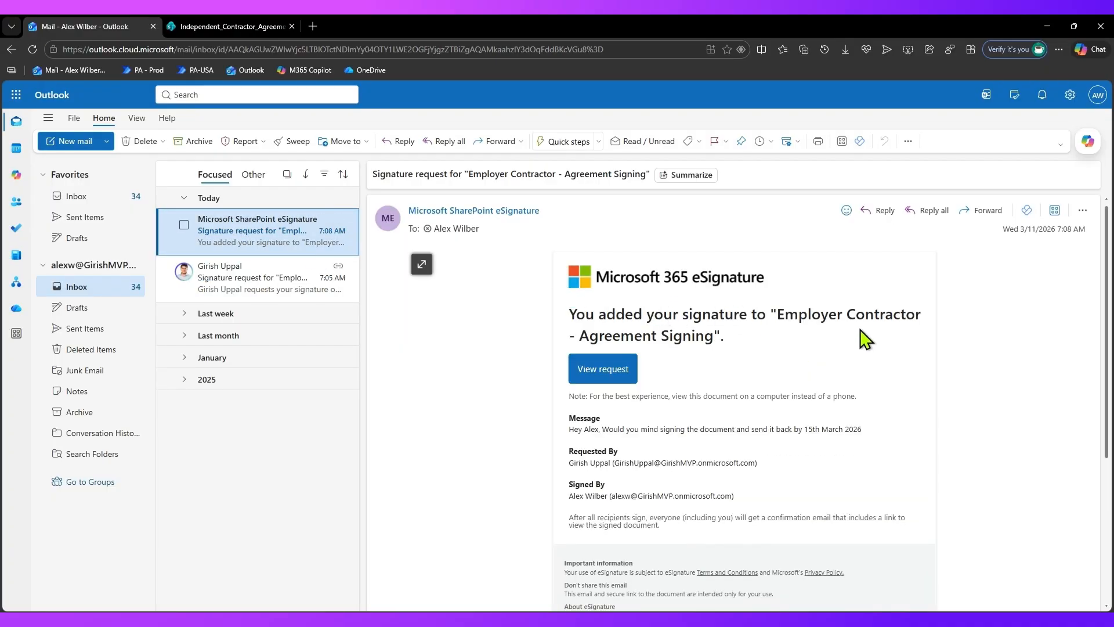
pyautogui.scroll(-2, 786, 360)
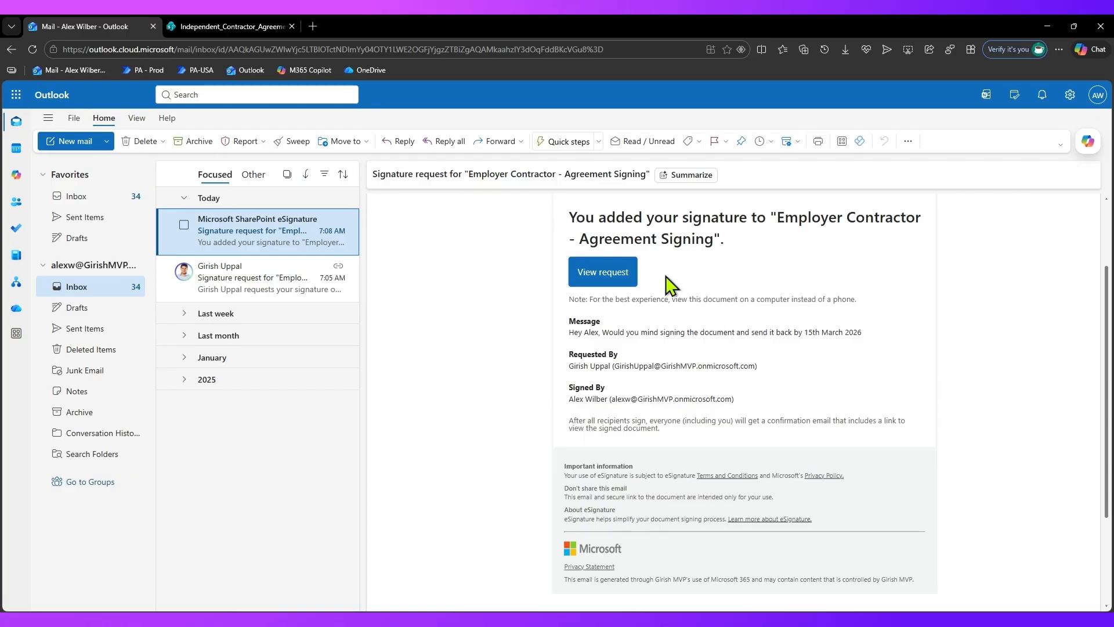
pyautogui.click(628, 271)
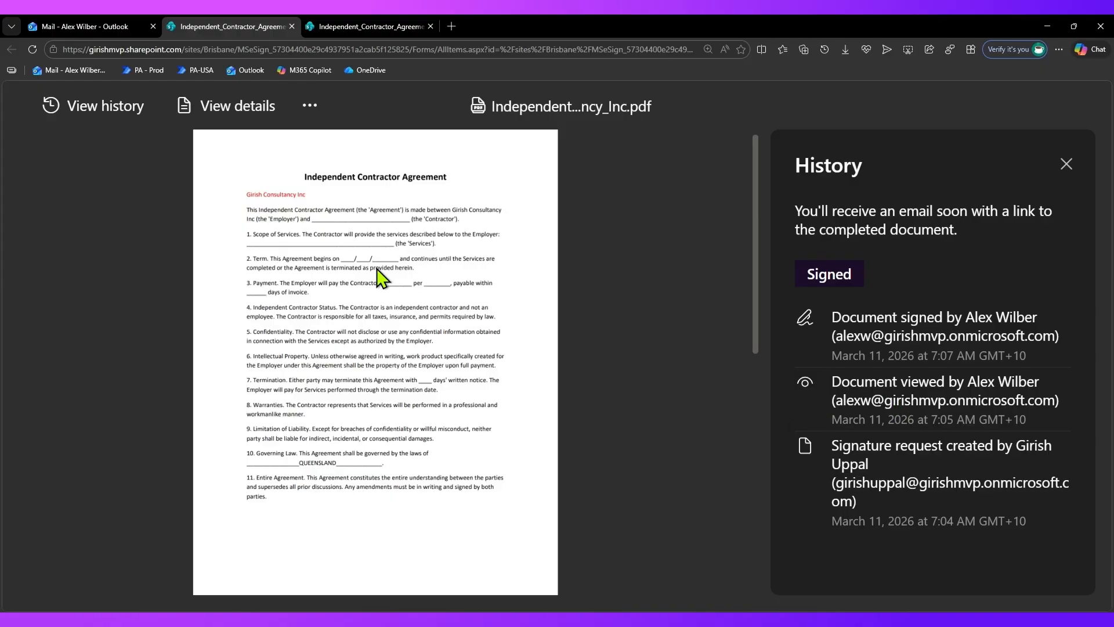
# Step: Review the signature page of the signed contractor agreement and view the request's details
pyautogui.scroll(-10, 447, 361)
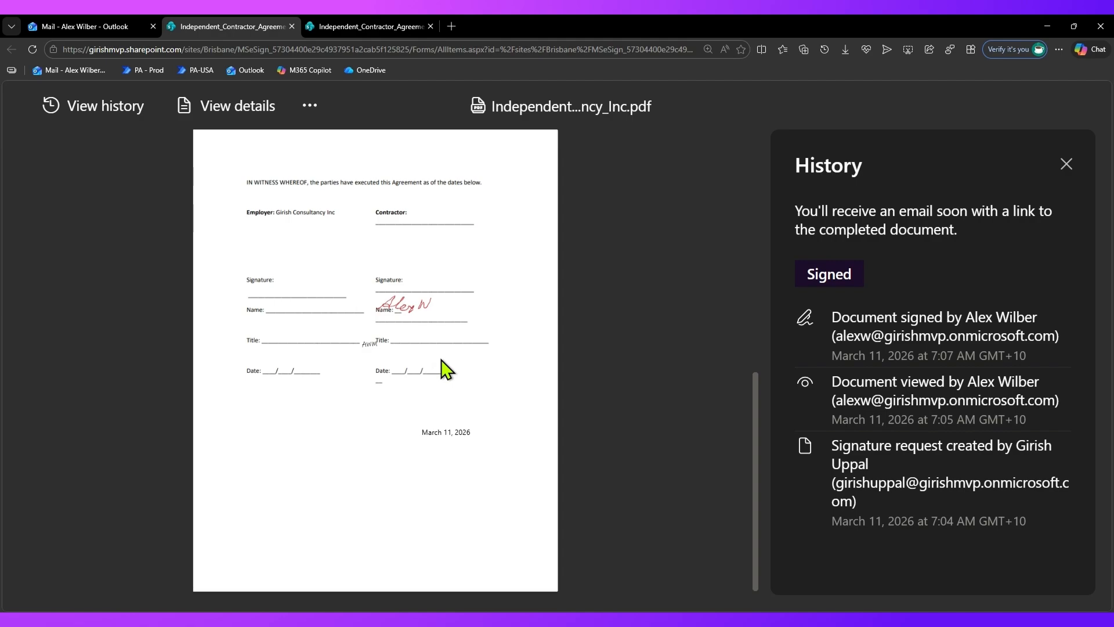
pyautogui.click(256, 106)
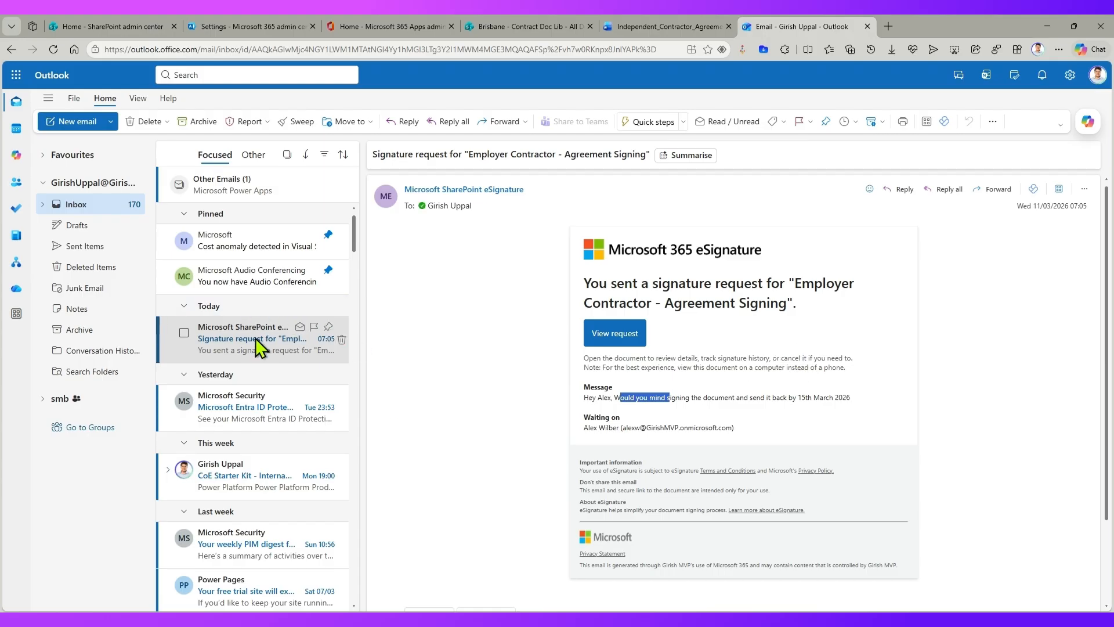
# Step: Check the sender's Outlook inbox for a completion notice, reload it and open the Microsoft SharePoint eSignature email
pyautogui.click(186, 213)
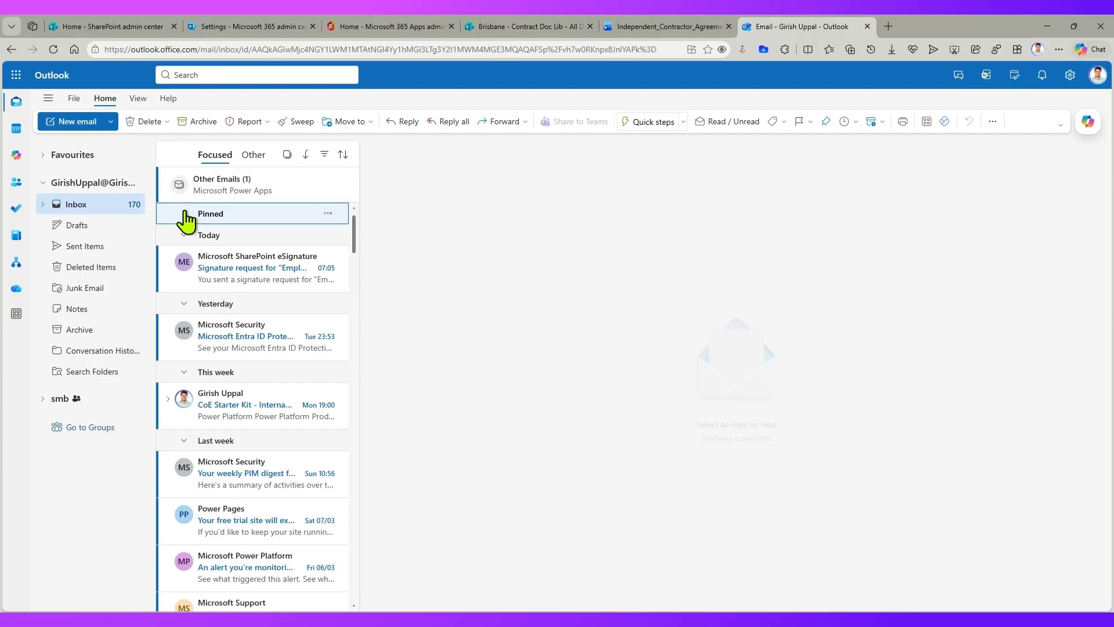
pyautogui.click(227, 266)
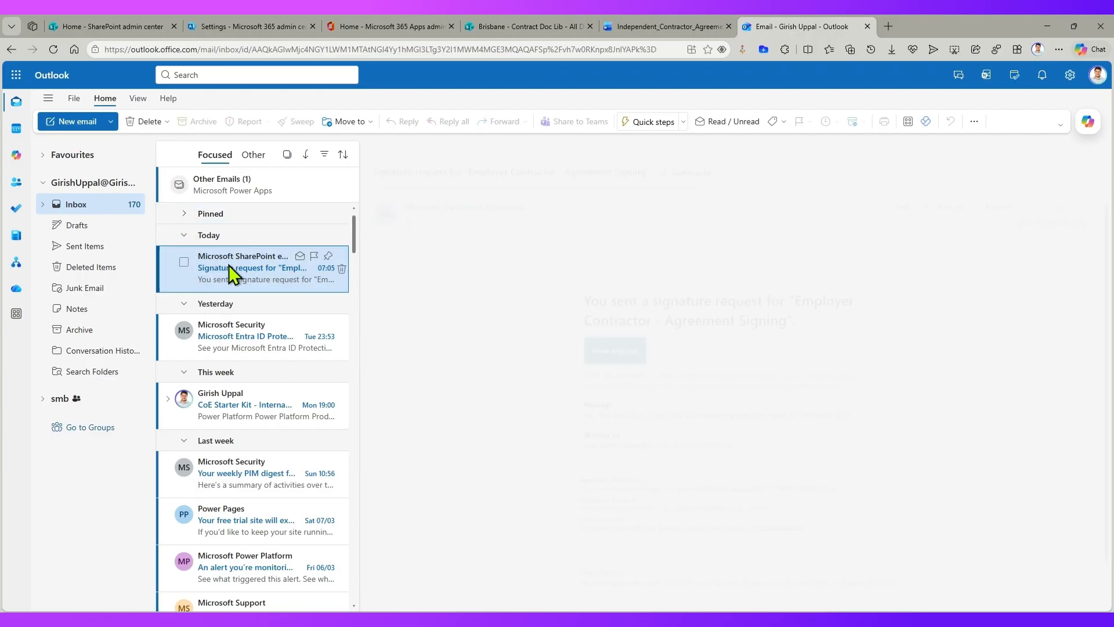
pyautogui.click(54, 49)
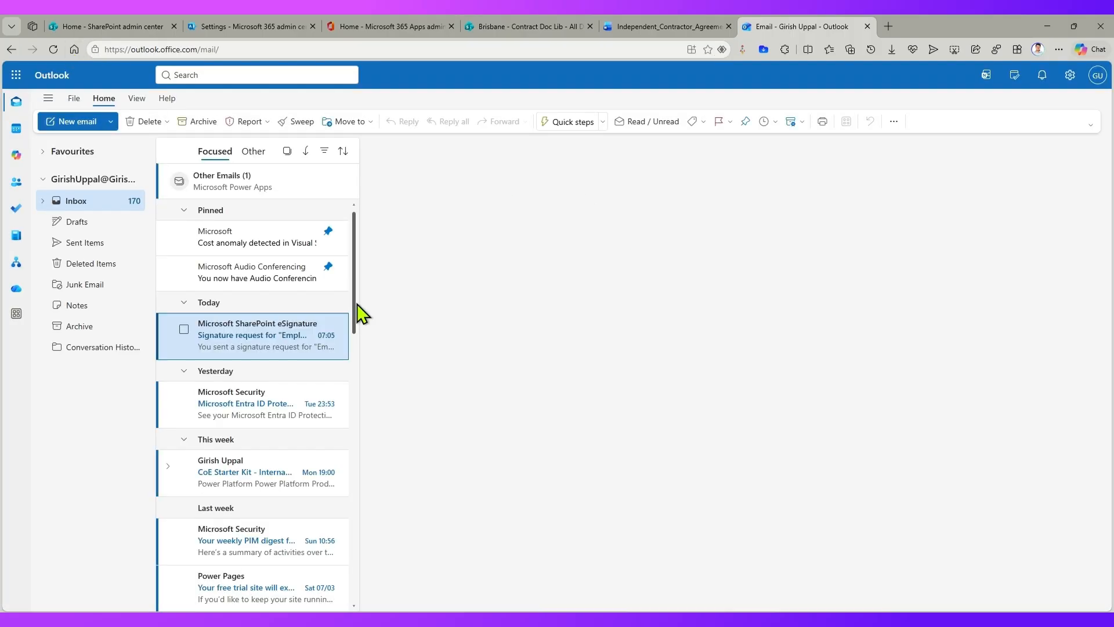
pyautogui.click(263, 342)
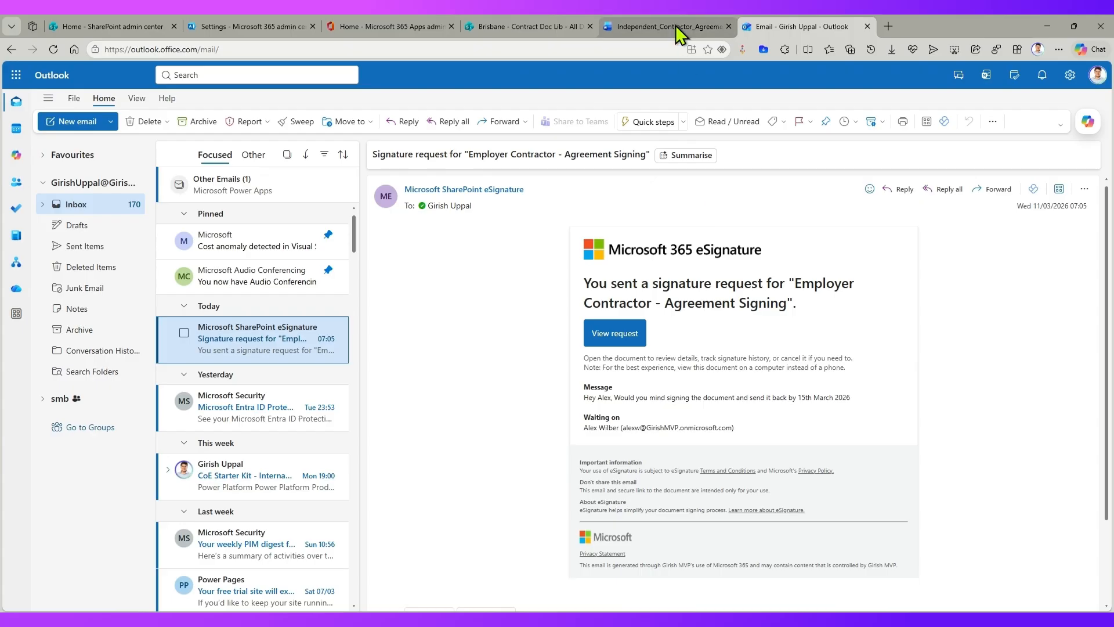
# Step: Reload the Contract Doc Lib library in SharePoint and look through it for the signed agreement
pyautogui.click(542, 23)
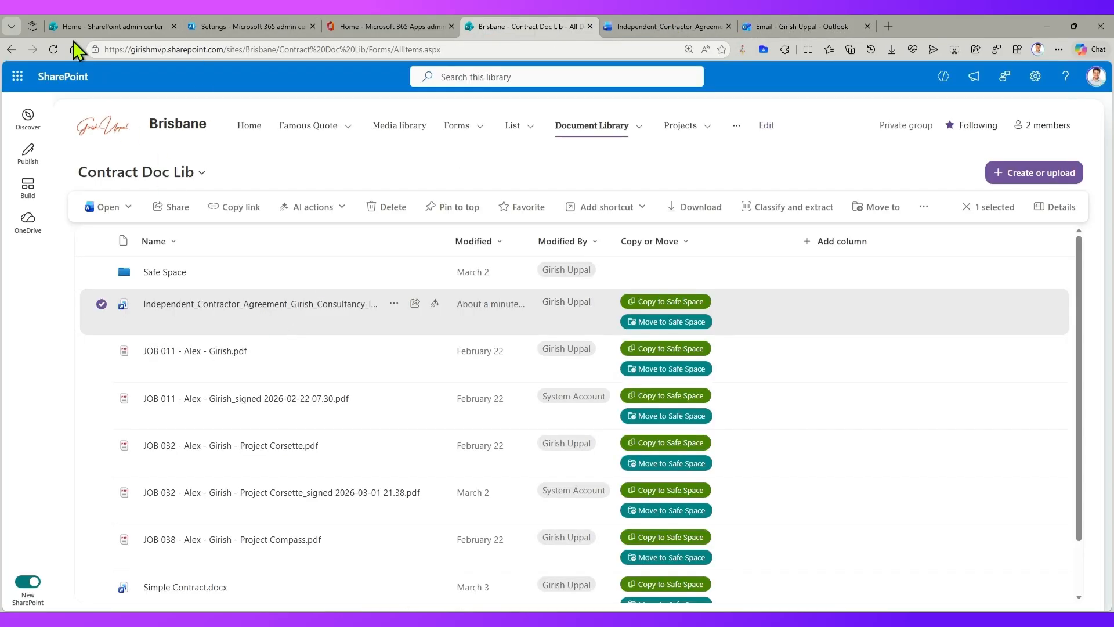
pyautogui.click(53, 50)
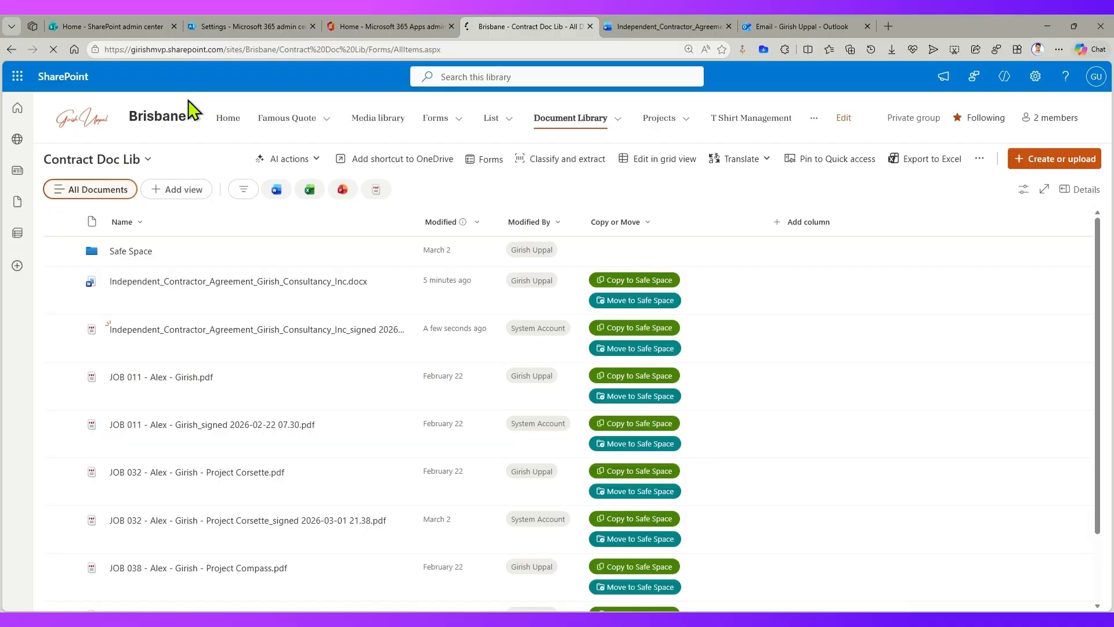
pyautogui.scroll(-3, 382, 342)
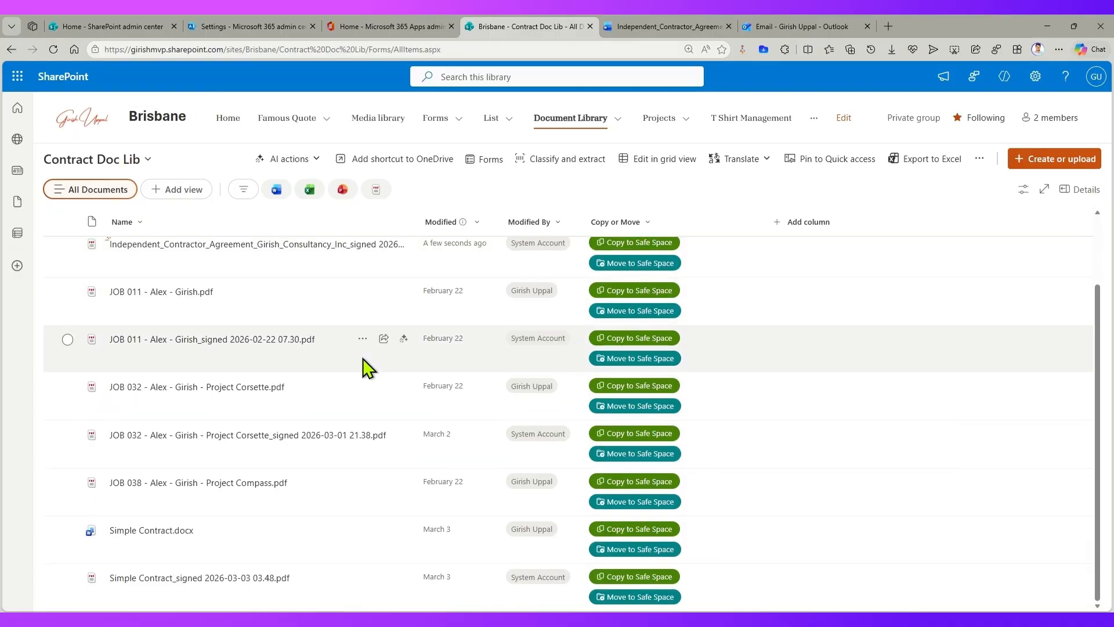
pyautogui.scroll(3, 365, 367)
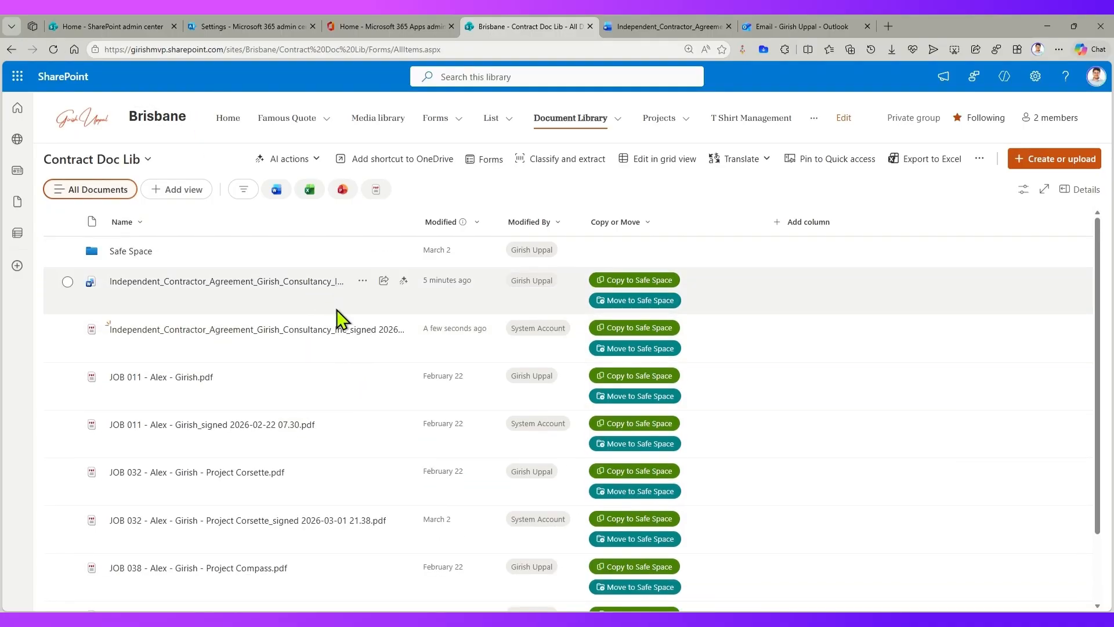
# Step: Open the signature completion email in the sender's Outlook inbox, view the signed document from it and review its signature page
pyautogui.click(806, 26)
pyautogui.click(262, 355)
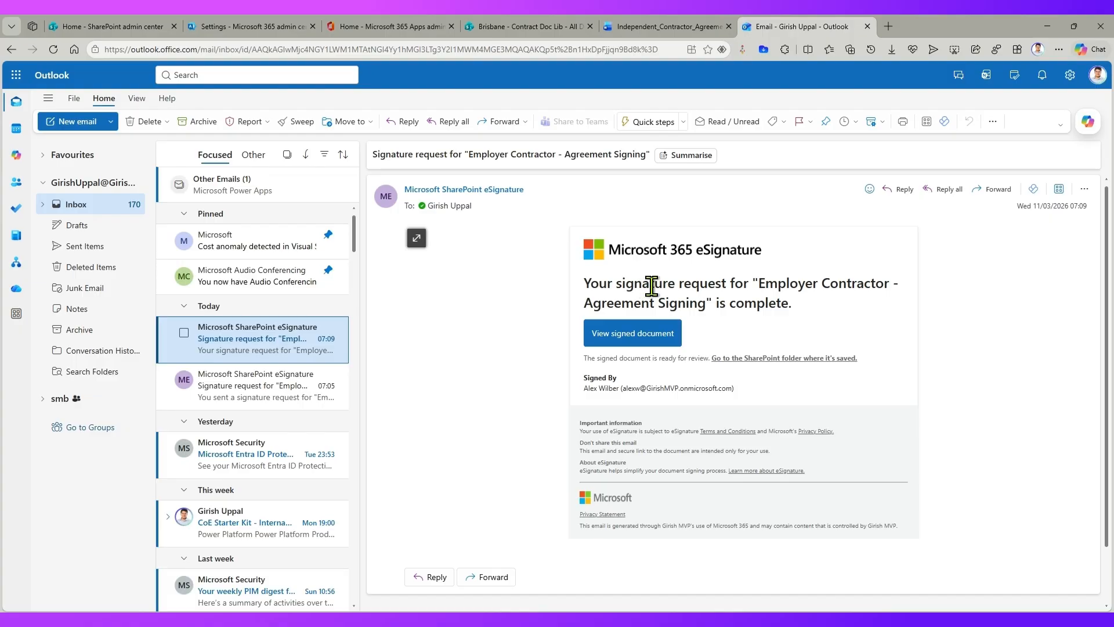
pyautogui.moveTo(666, 285); pyautogui.dragTo(818, 284)
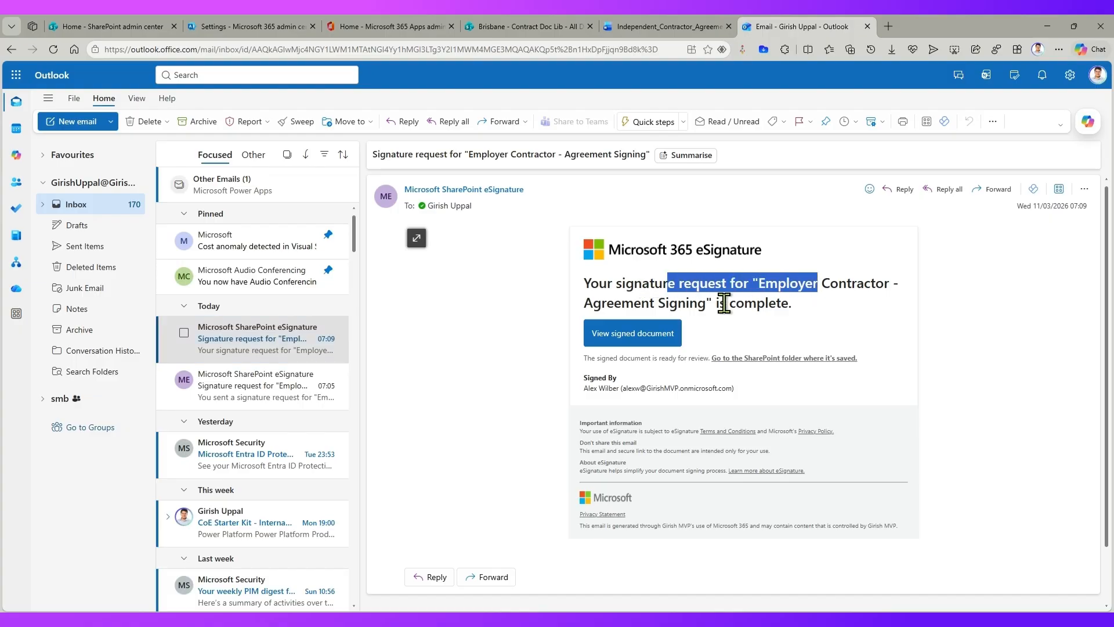
pyautogui.click(636, 334)
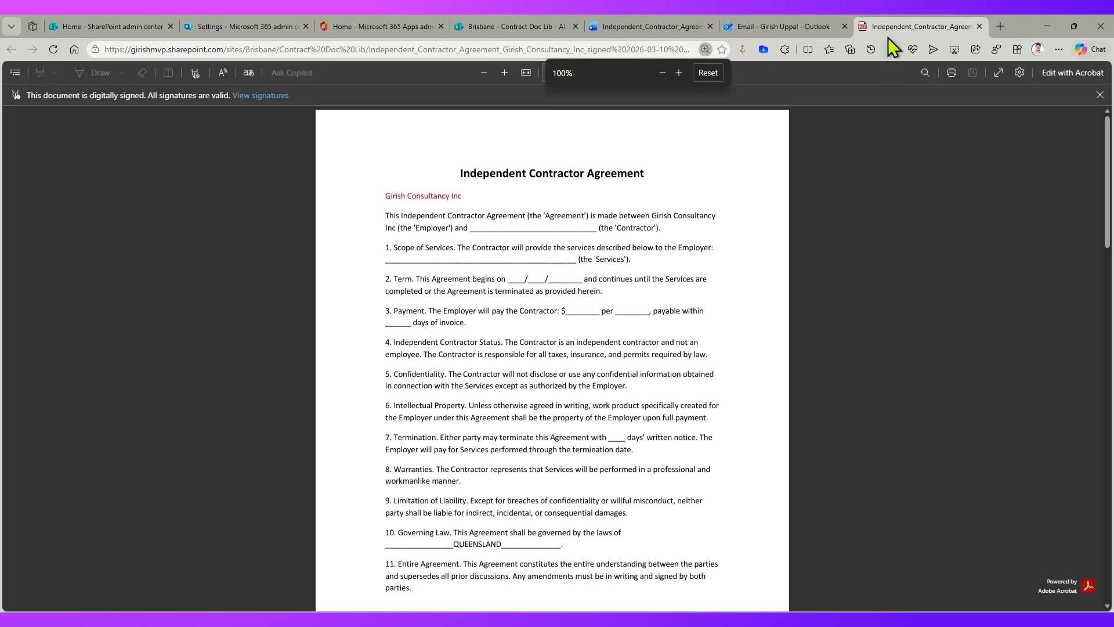
pyautogui.scroll(-10, 537, 348)
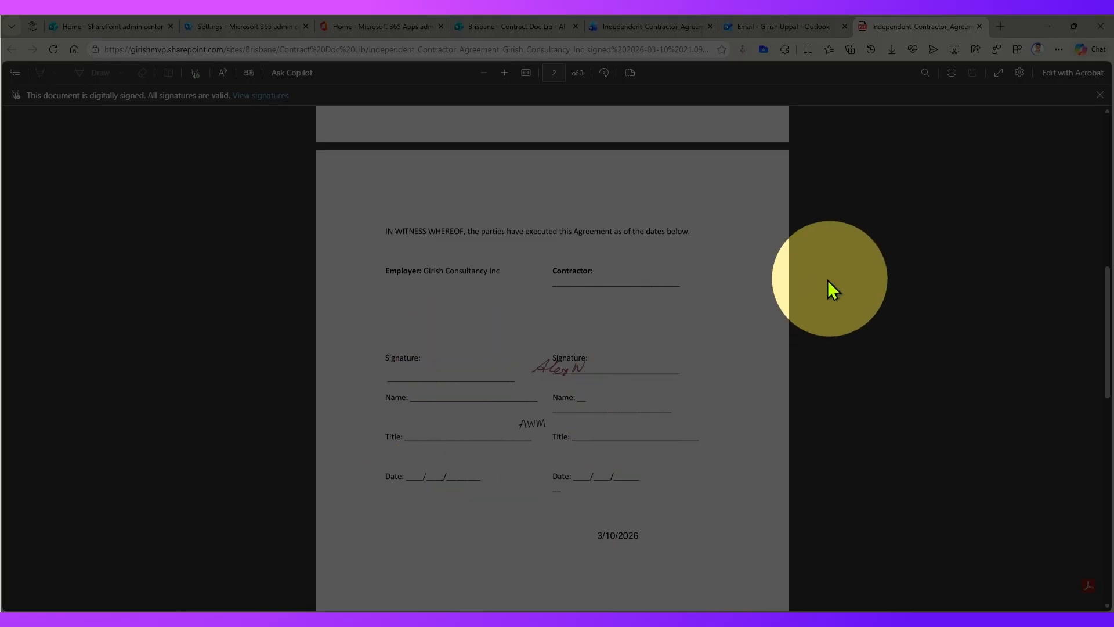
# Step: Return to Contract Doc Lib and widen the Name column to show the signed agreement PDF's full file name
pyautogui.click(650, 26)
pyautogui.click(521, 26)
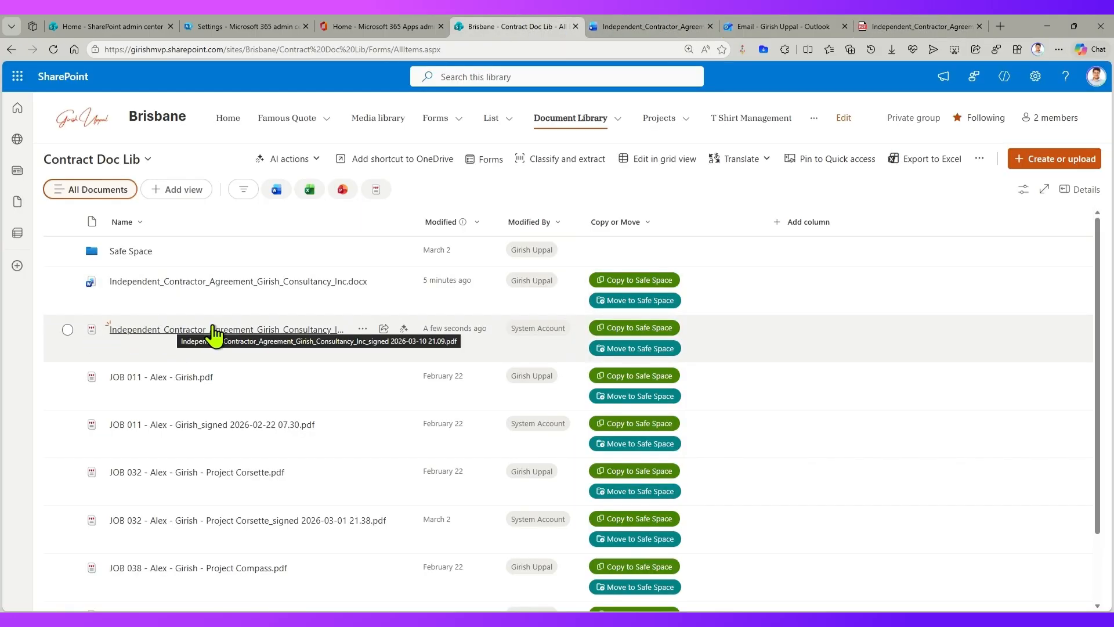
pyautogui.moveTo(415, 228); pyautogui.dragTo(477, 230)
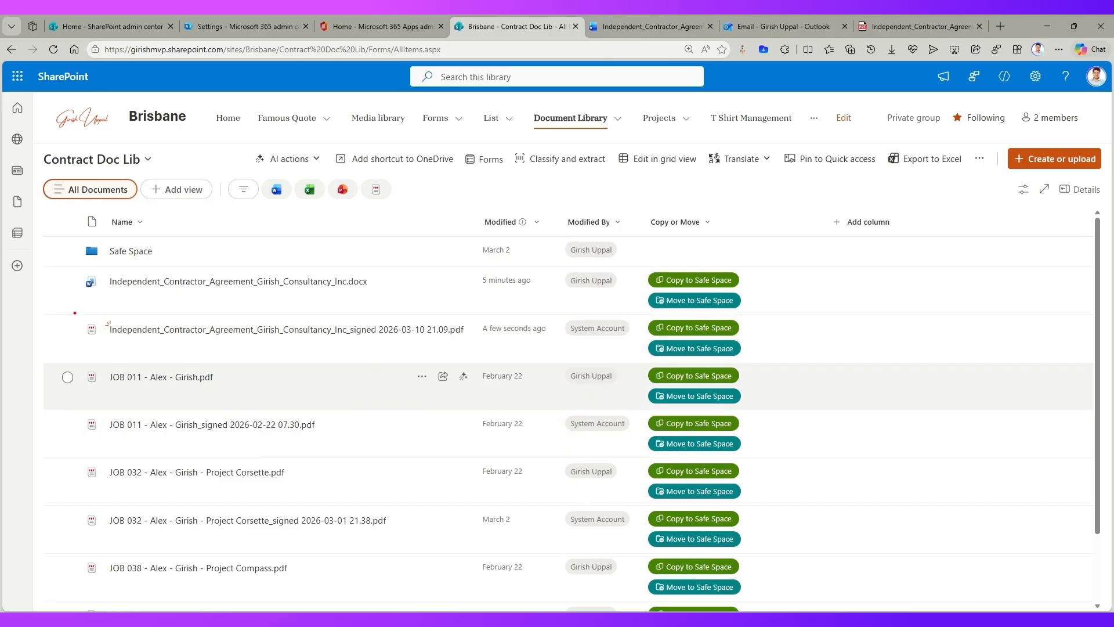
pyautogui.moveTo(72, 316)
pyautogui.mouseDown()
pyautogui.moveTo(377, 389)
pyautogui.moveTo(476, 363)
pyautogui.moveTo(474, 349)
pyautogui.mouseUp()
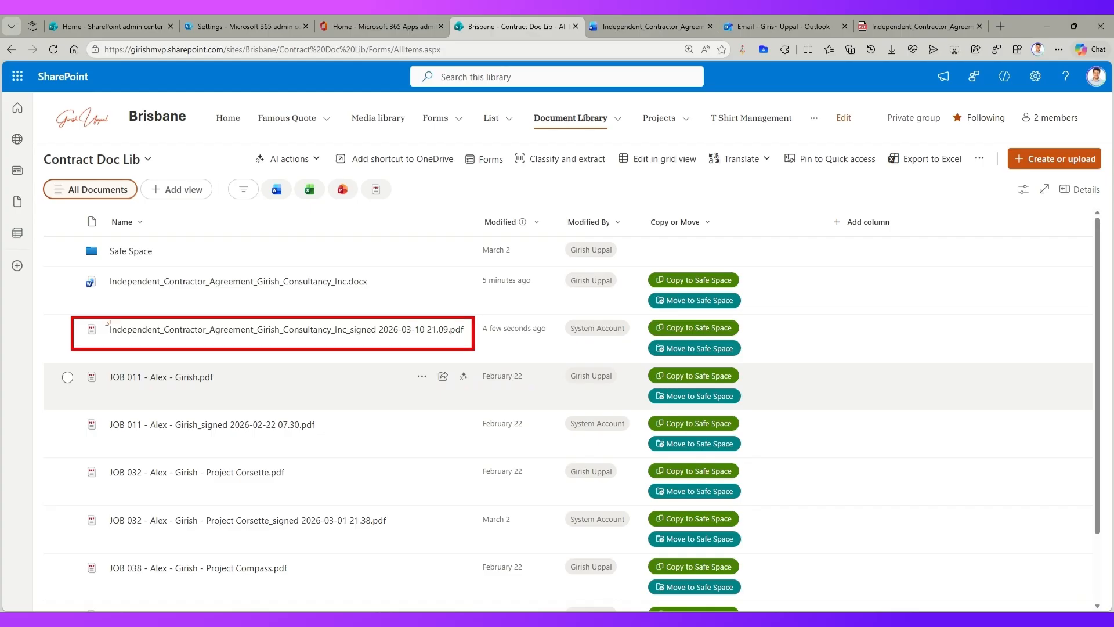